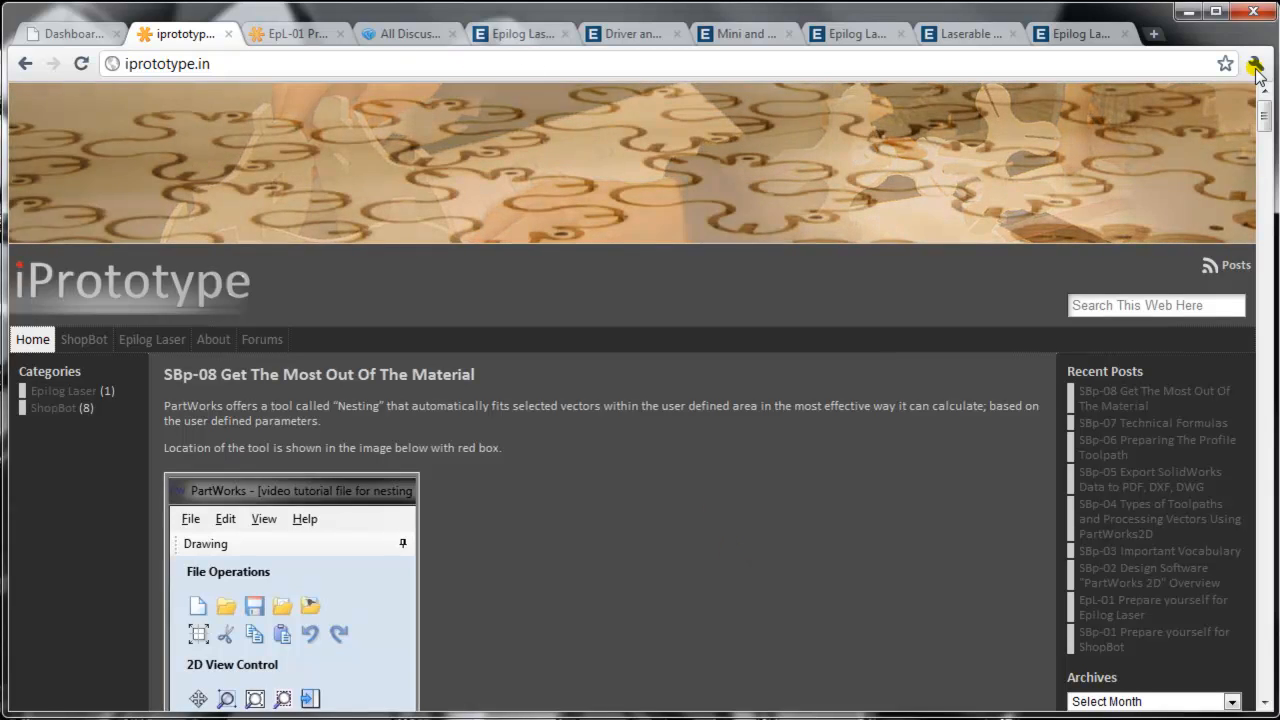
pyautogui.click(1255, 64)
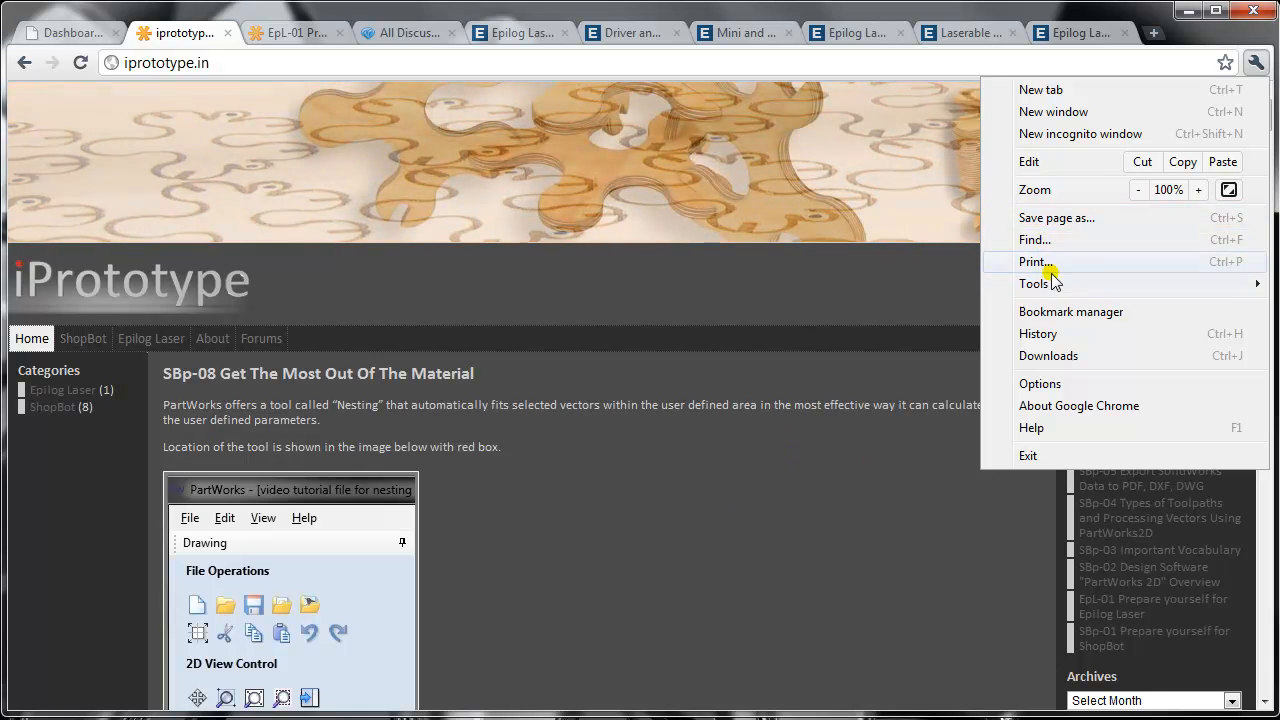
pyautogui.click(560, 524)
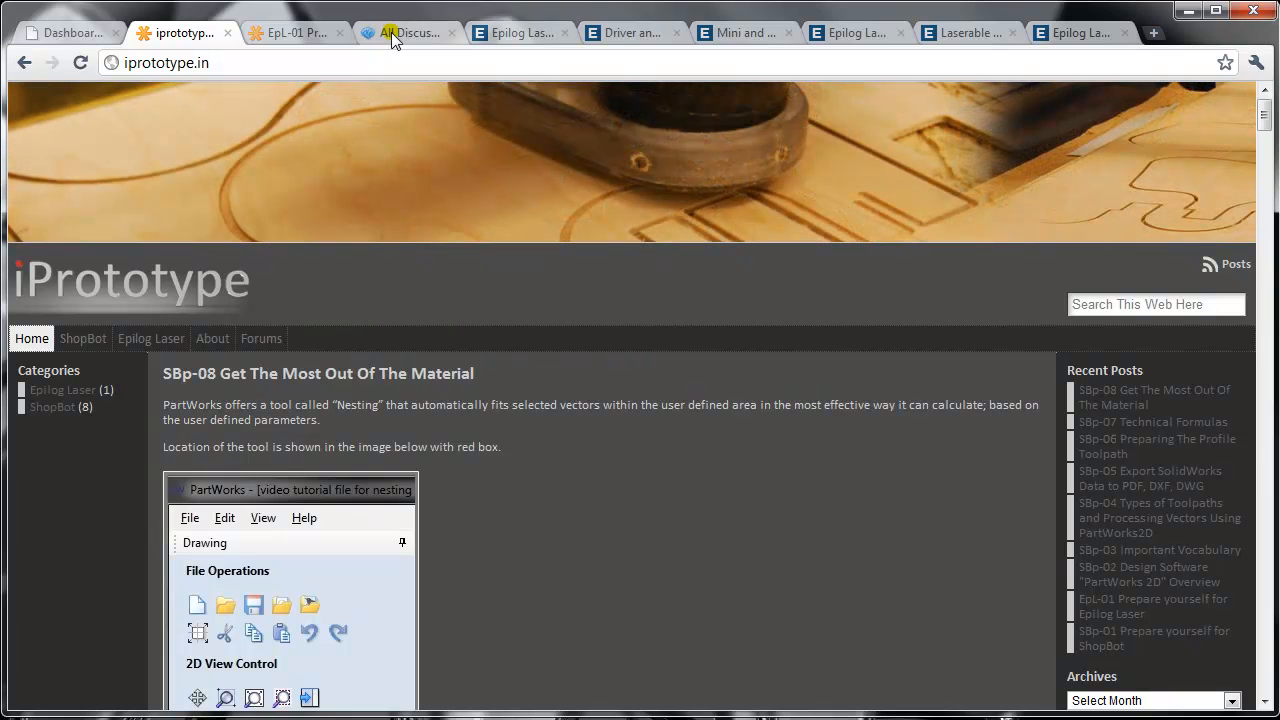
# - Bring up the already open Epilog Laser site and look over its home page
pyautogui.click(500, 34)
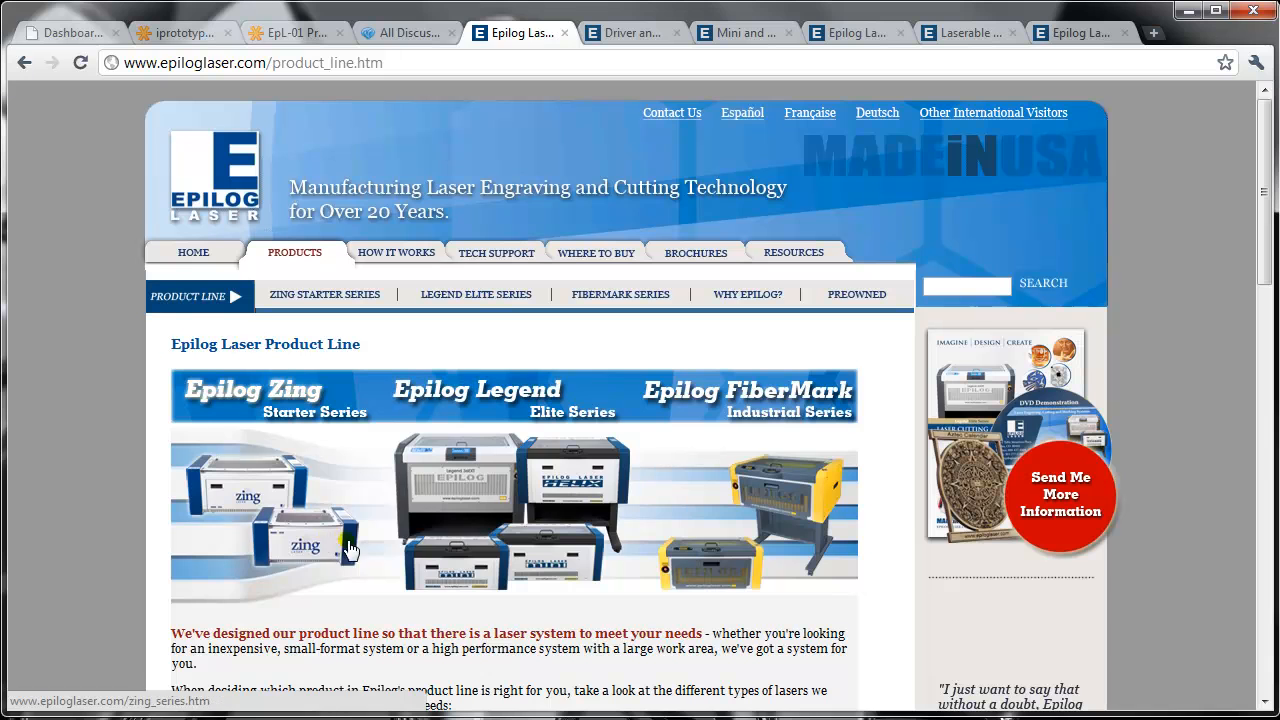
pyautogui.click(191, 255)
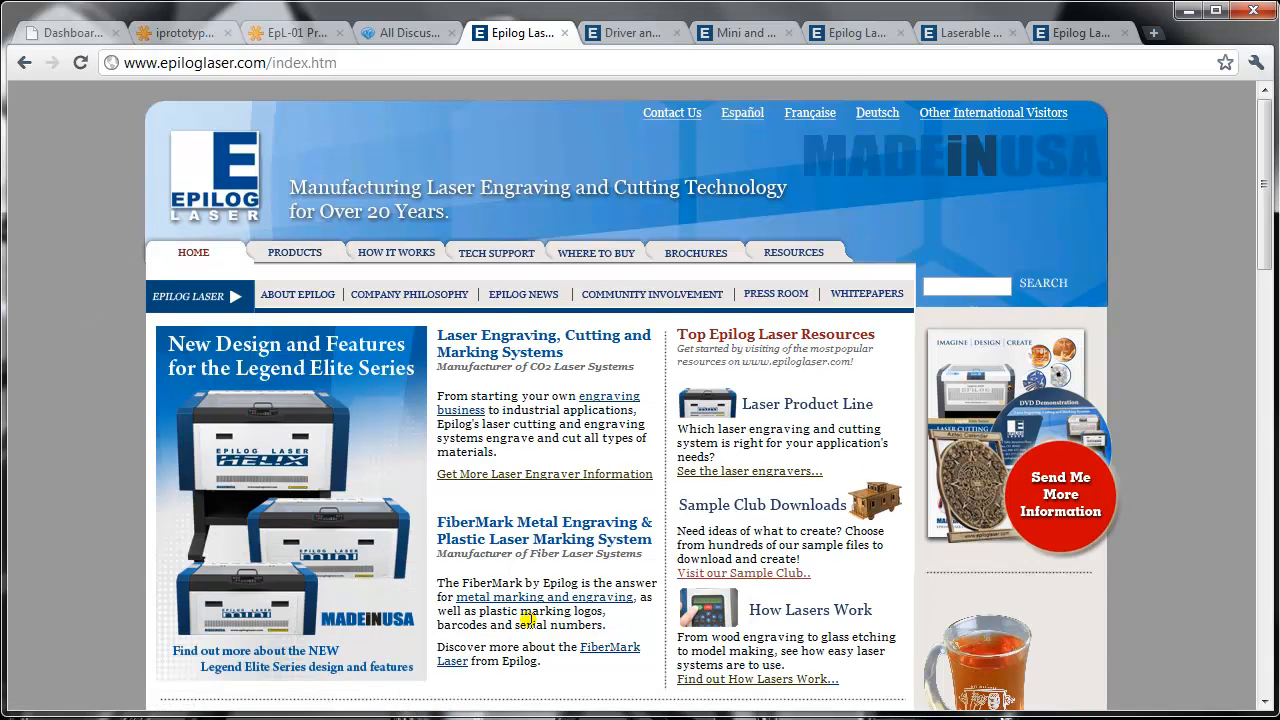
pyautogui.scroll(-3, 538, 521)
pyautogui.scroll(3, 538, 521)
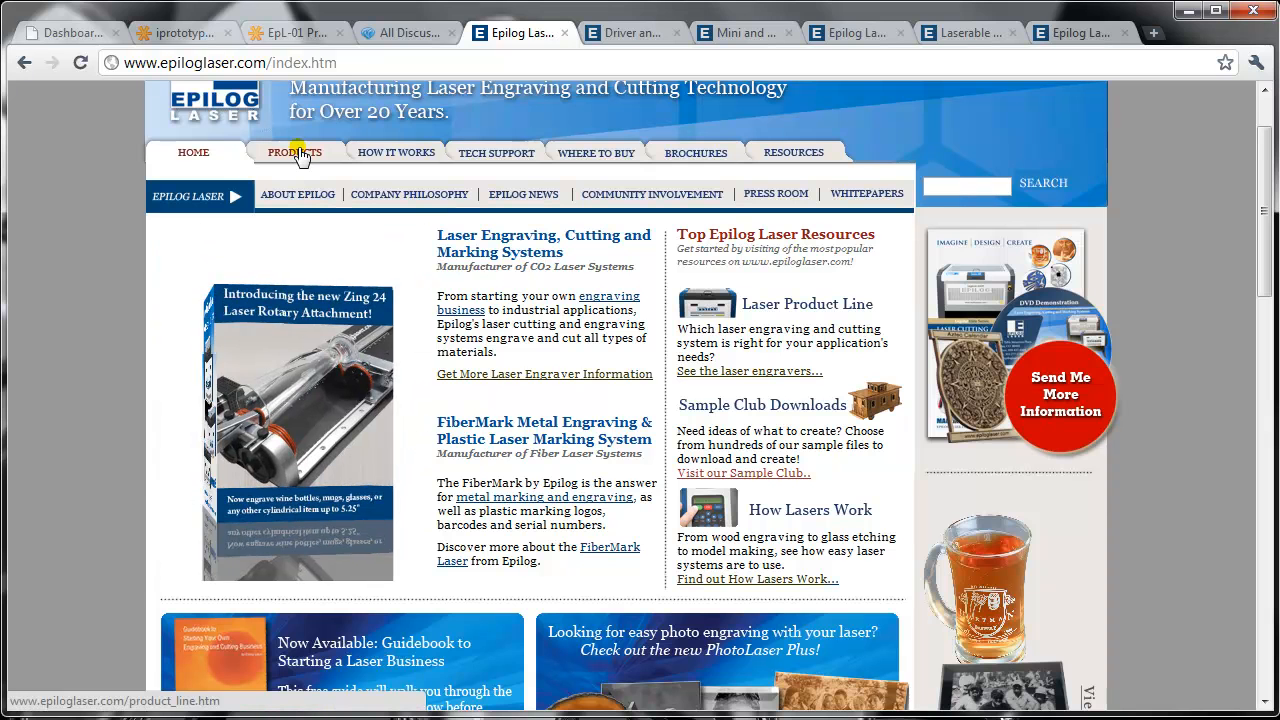
# - Open the Epilog product line page and compare the work areas, laser options and features of the Zing, Legend and FiberMark machines
pyautogui.click(296, 153)
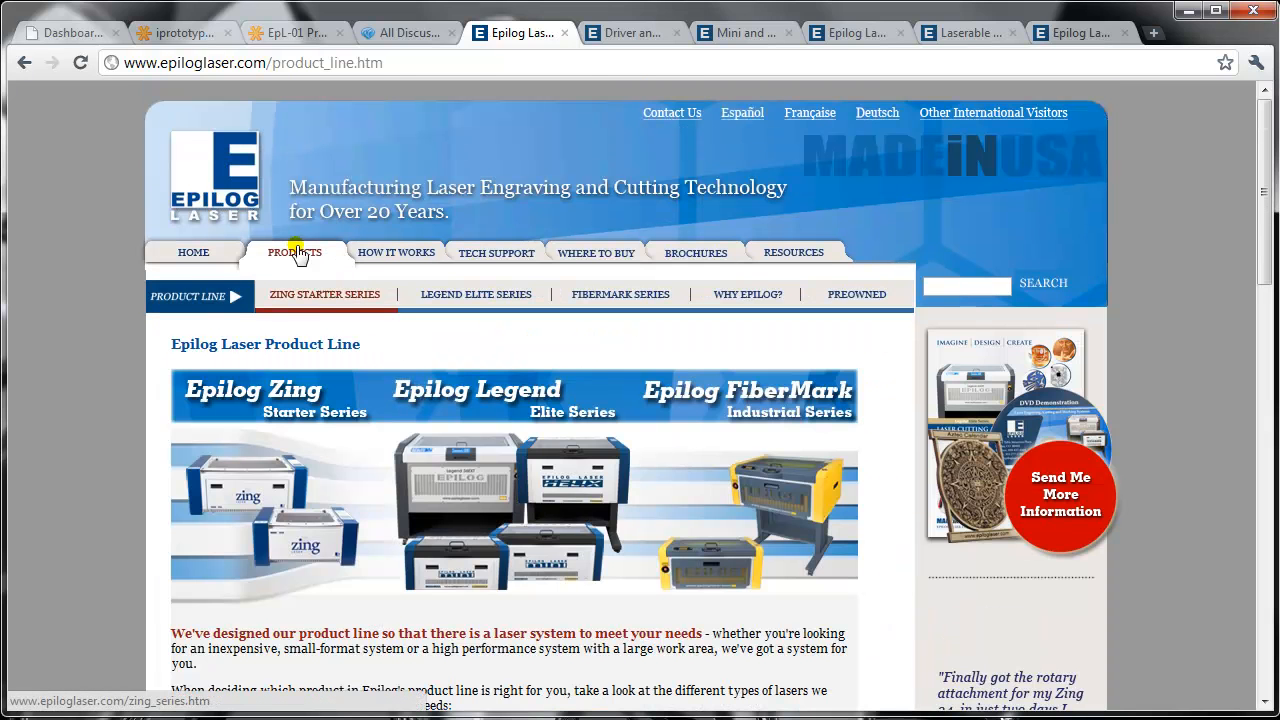
pyautogui.scroll(-2, 582, 529)
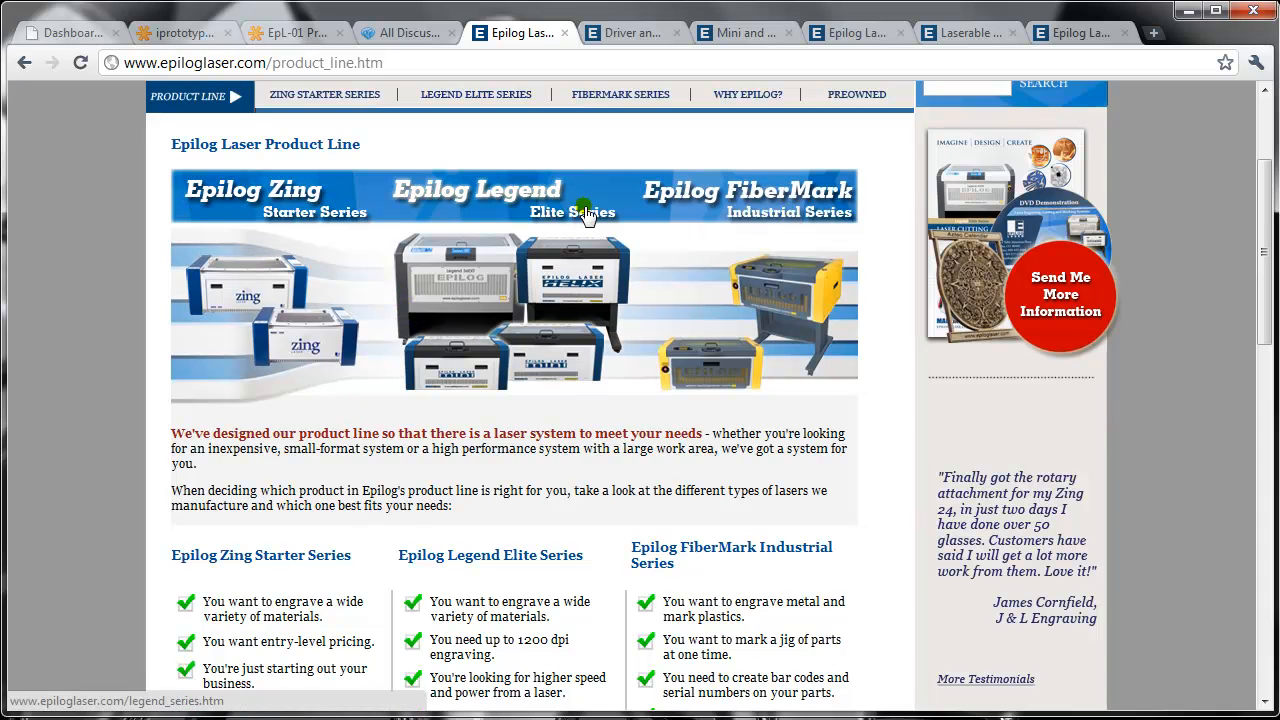
pyautogui.scroll(-6, 540, 372)
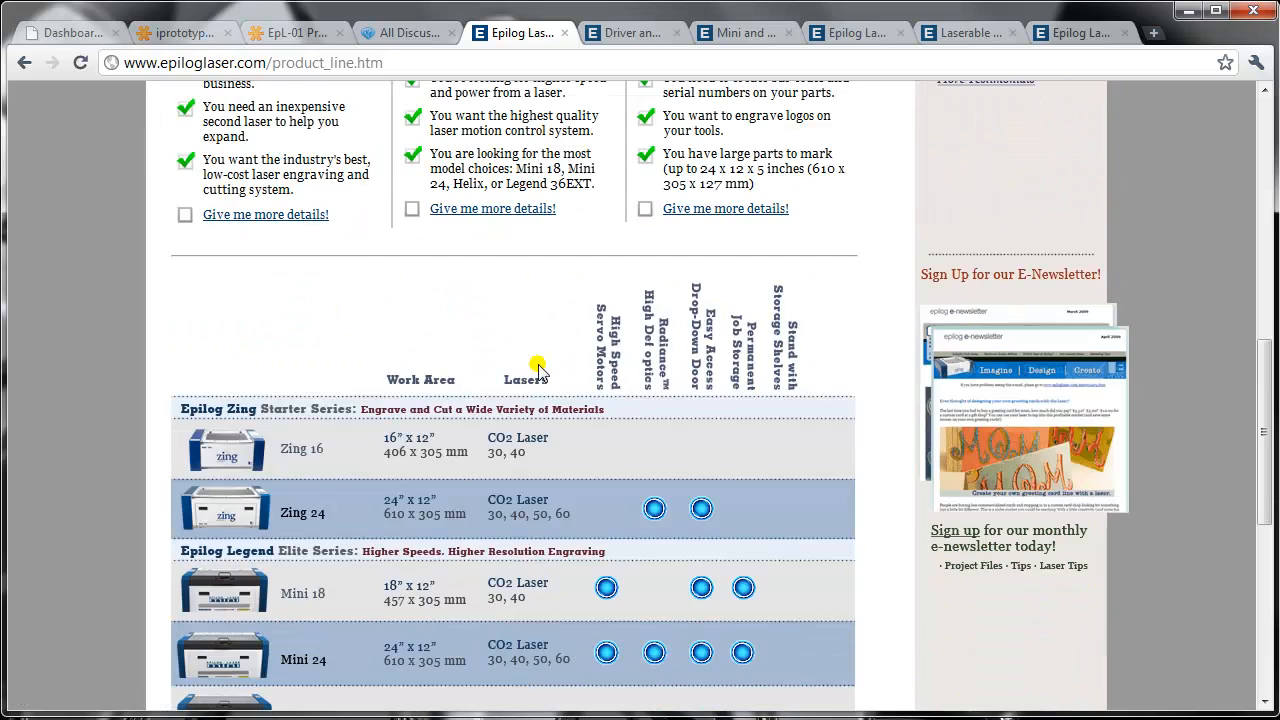
pyautogui.scroll(-2, 538, 368)
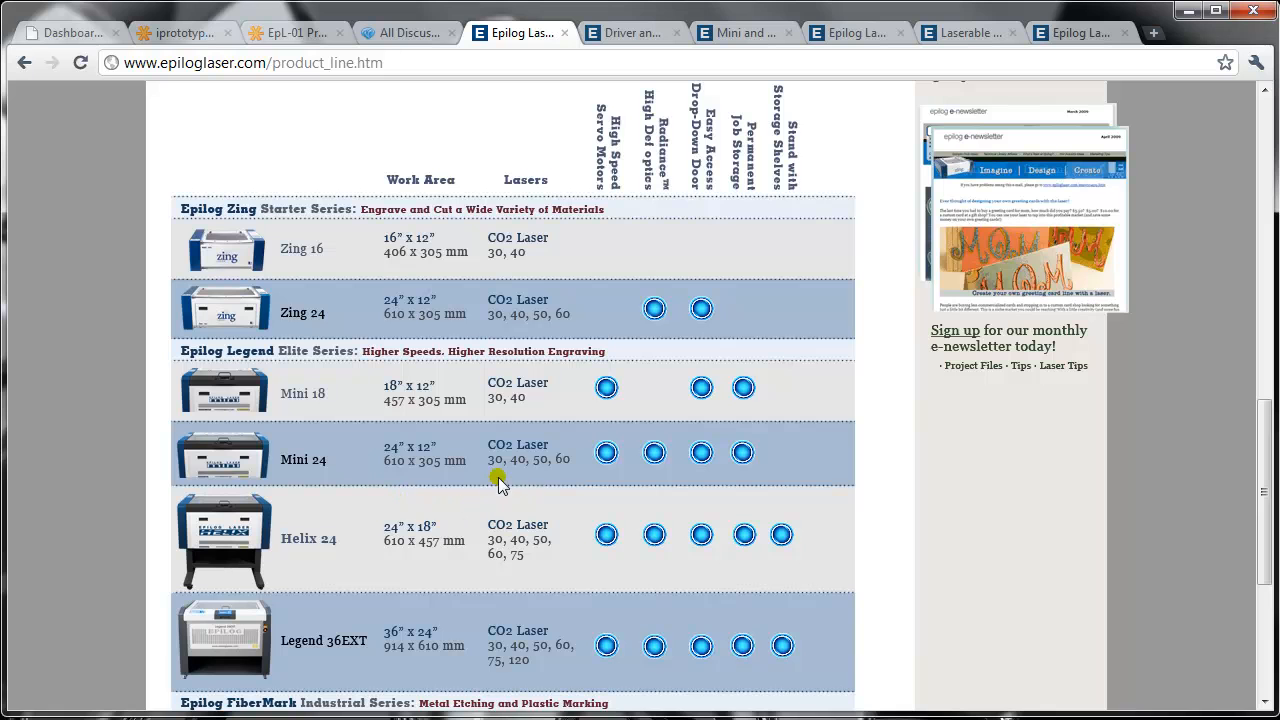
pyautogui.scroll(-2, 505, 565)
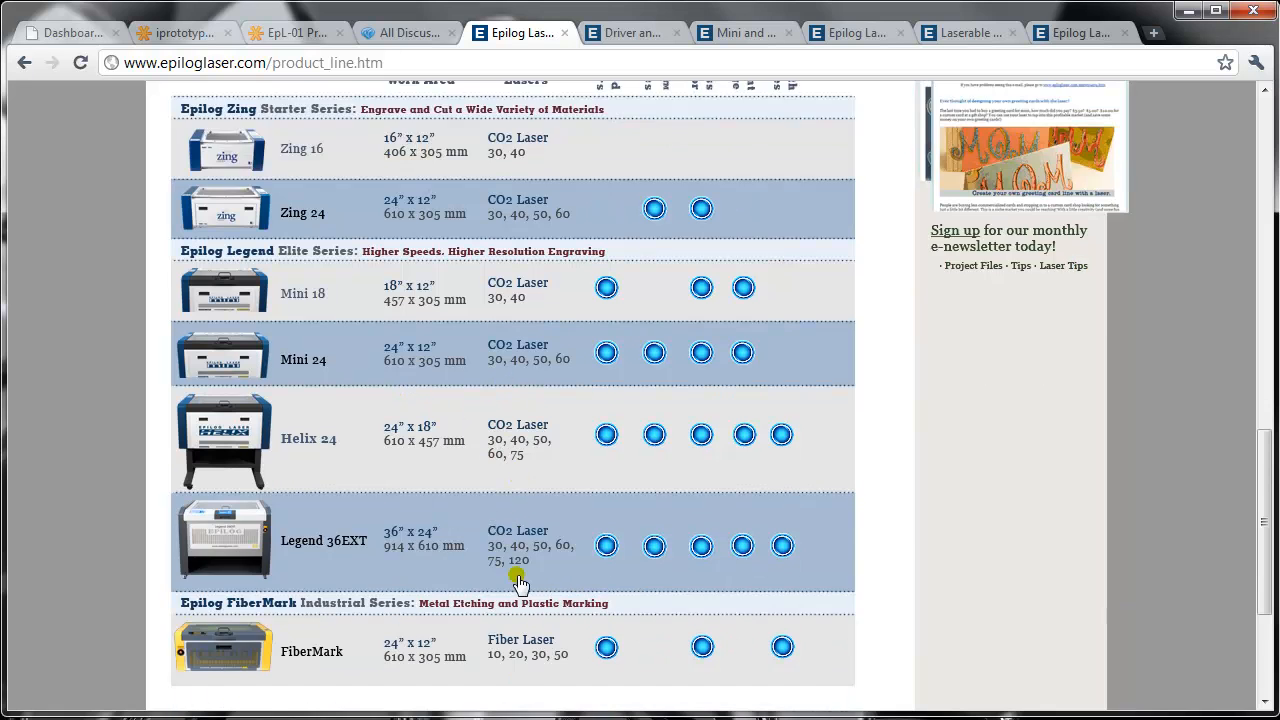
pyautogui.scroll(3, 386, 530)
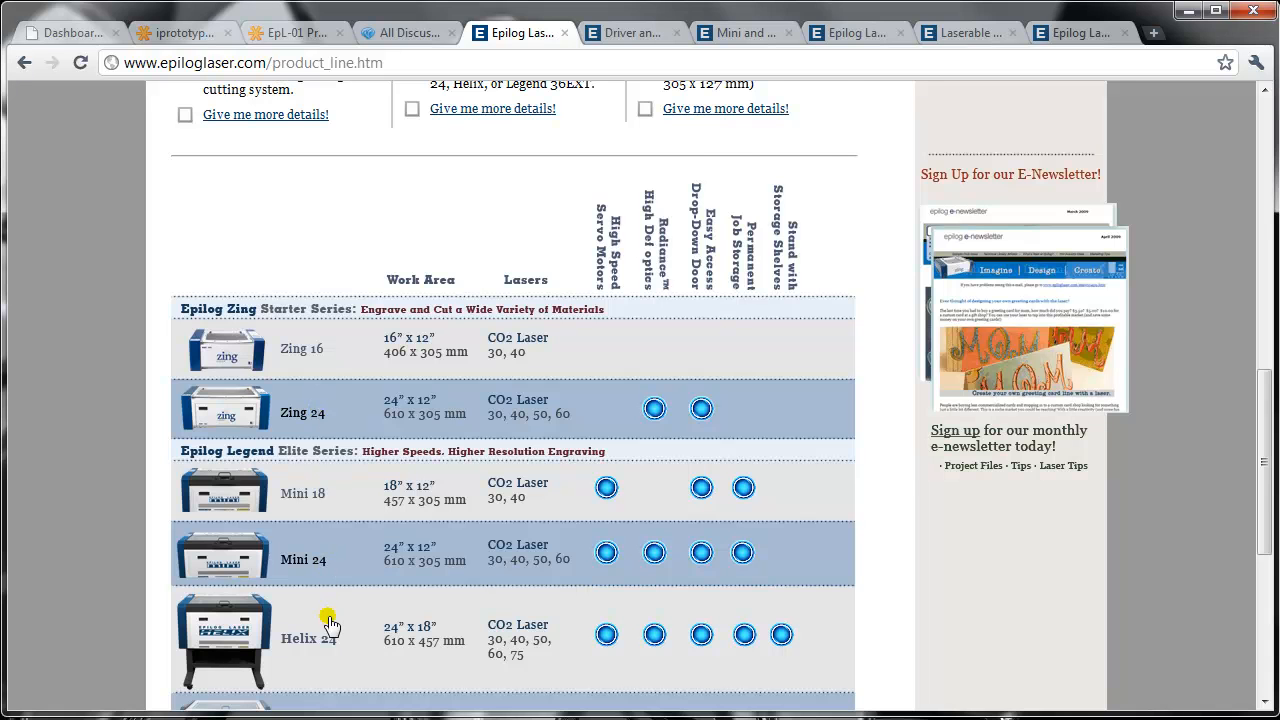
pyautogui.scroll(9, 566, 205)
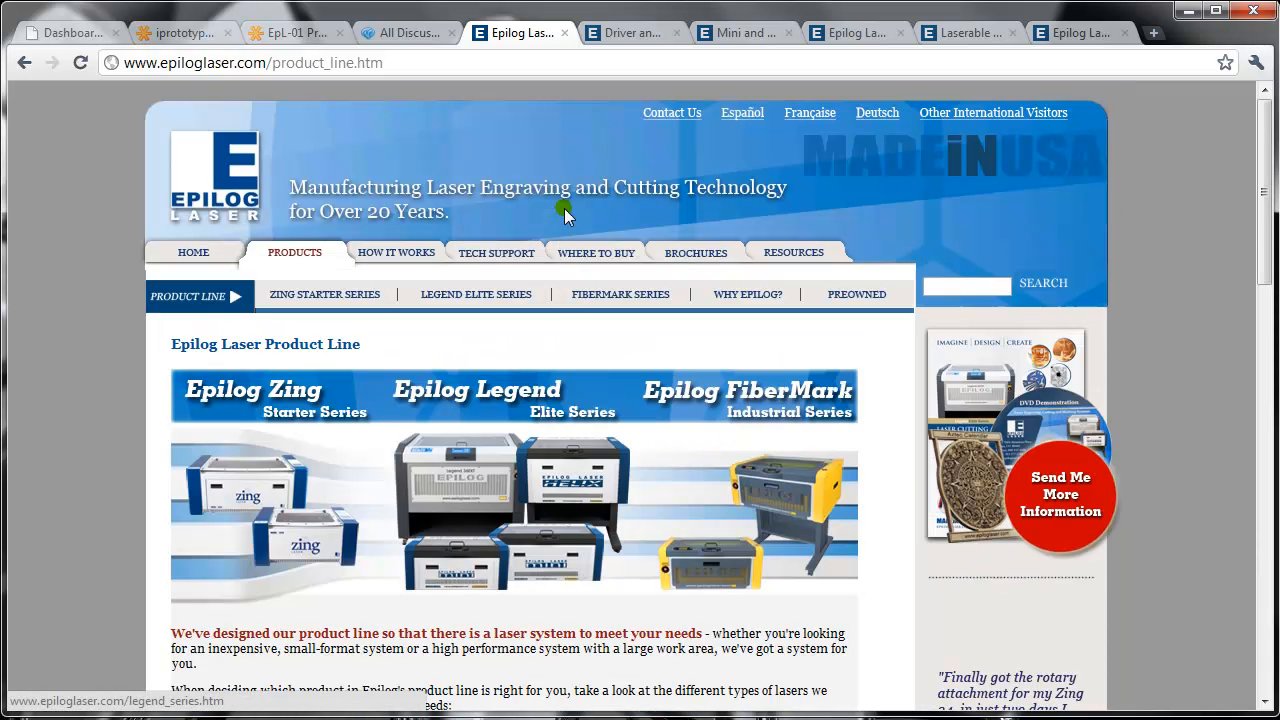
# - Open the laser manuals page in Epilog's technical support section and look through the manual downloads for each machine
pyautogui.click(481, 262)
pyautogui.scroll(-3, 279, 533)
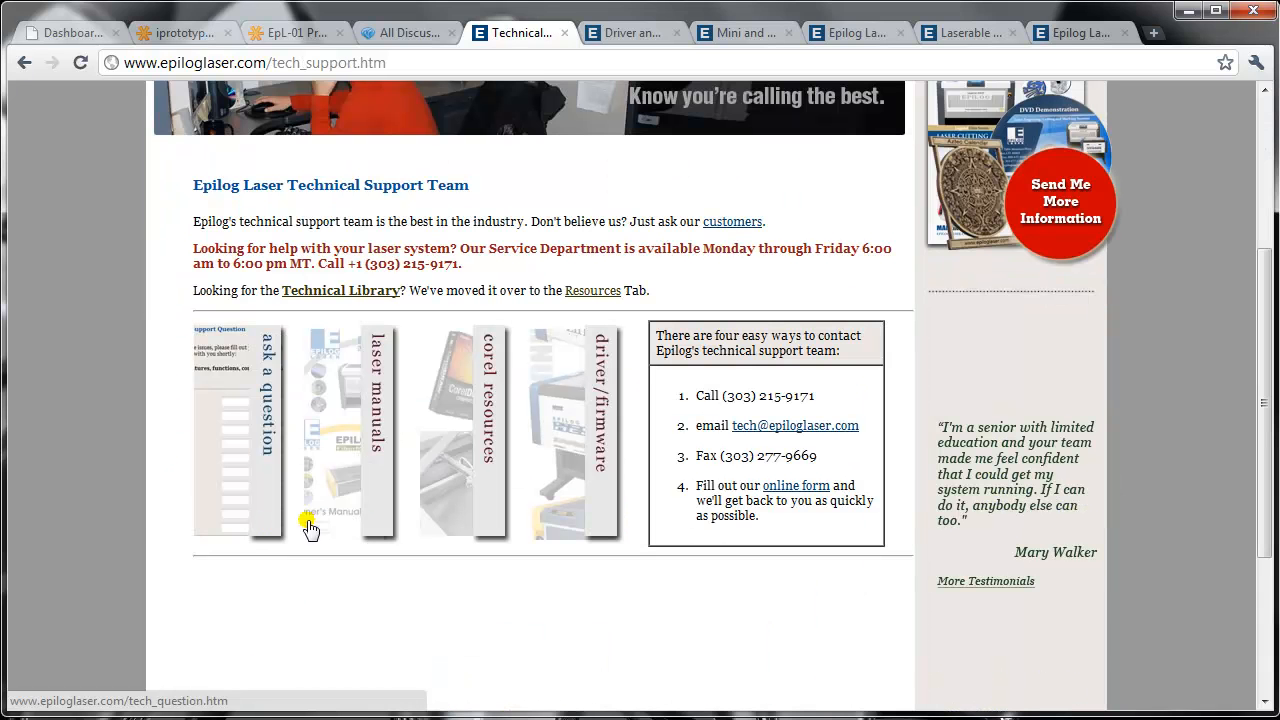
pyautogui.click(378, 516)
pyautogui.scroll(-4, 360, 508)
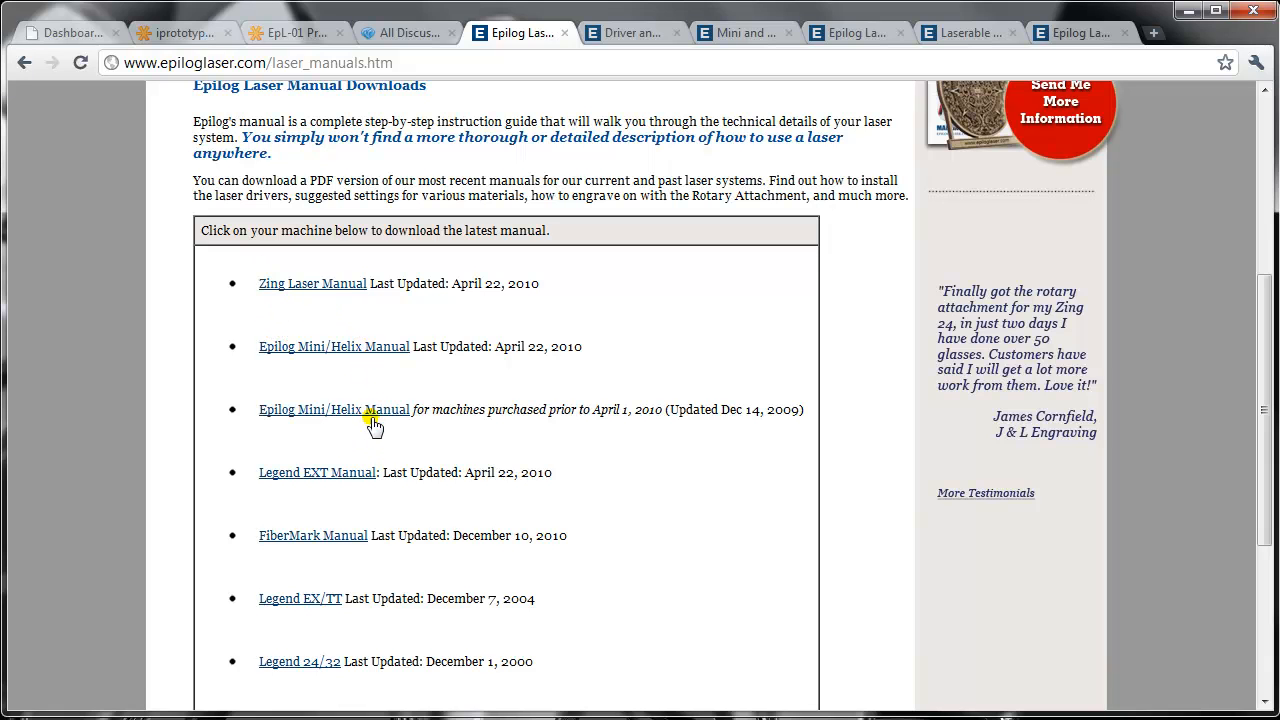
pyautogui.scroll(-2, 340, 570)
# - Bring up the open Epilog driver and firmware downloads page and look through the machines it covers
pyautogui.click(620, 37)
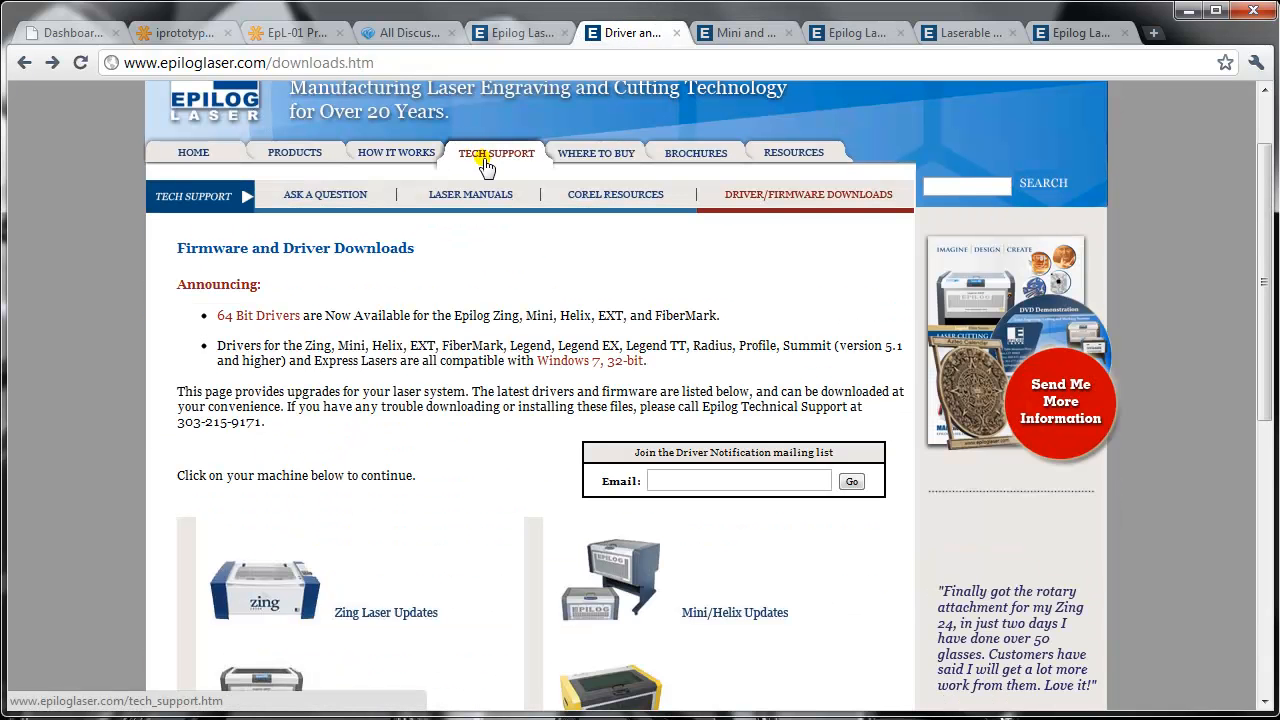
pyautogui.scroll(1, 785, 207)
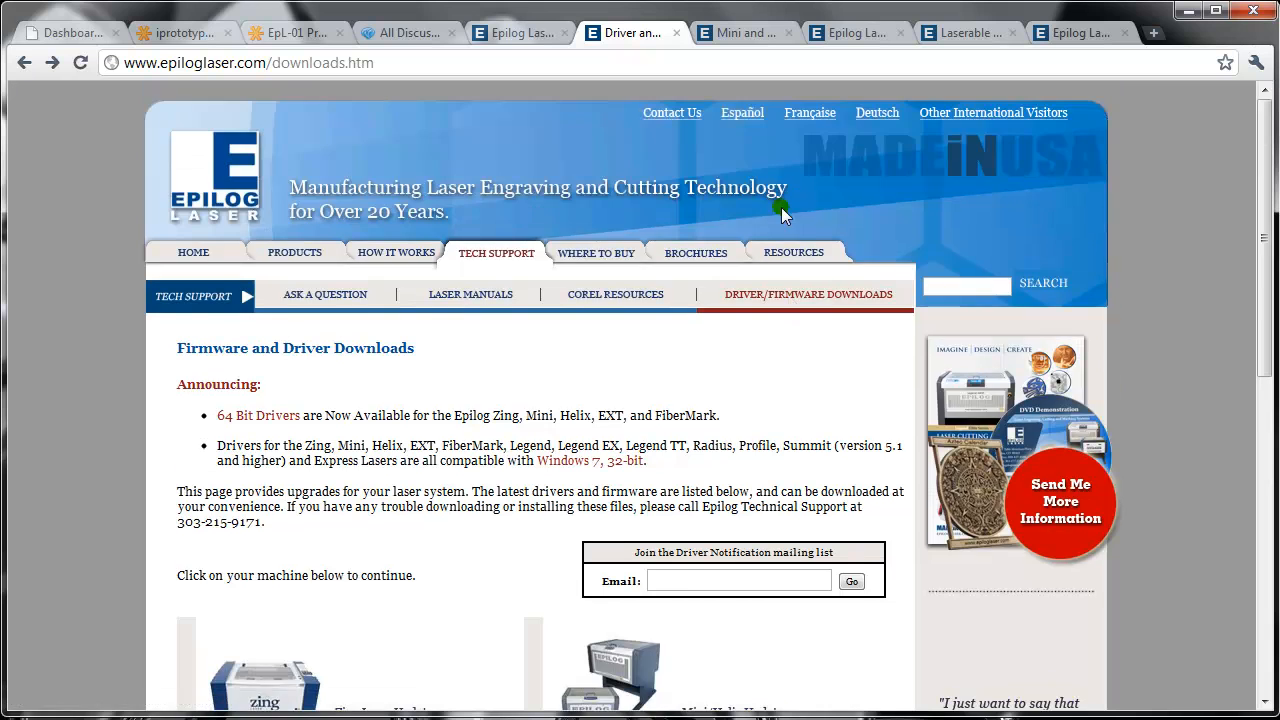
pyautogui.scroll(-6, 780, 340)
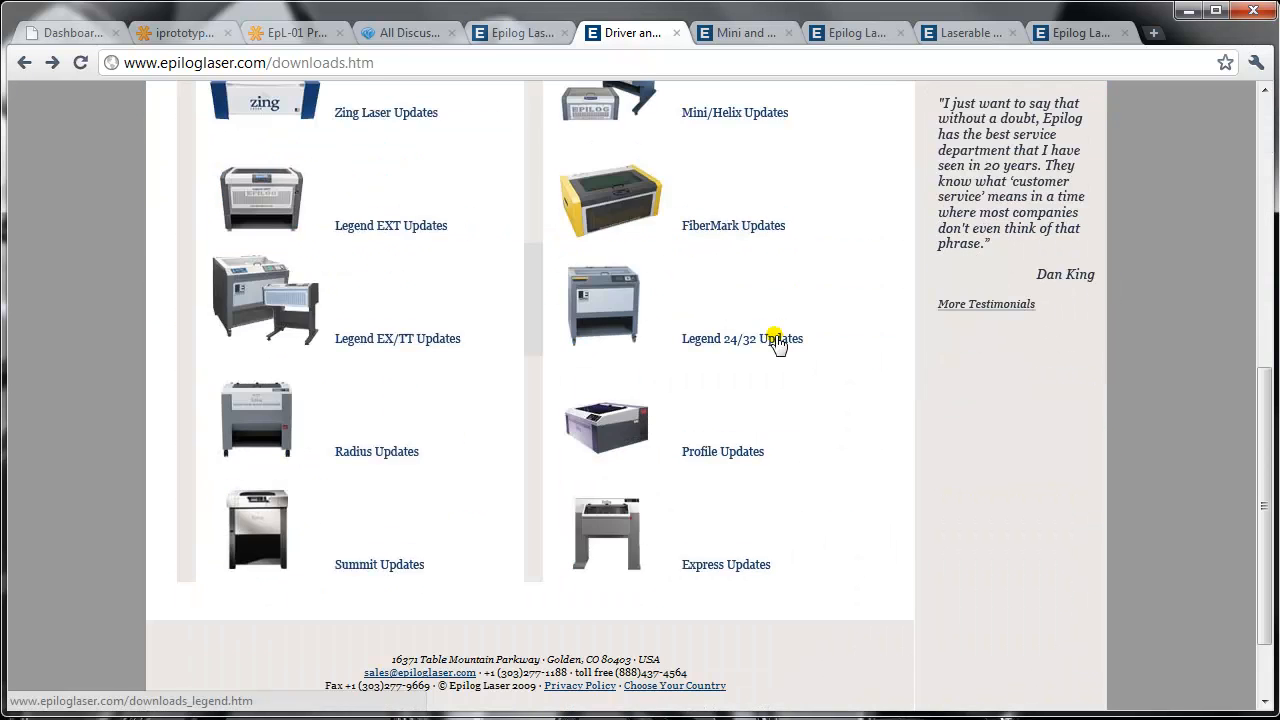
pyautogui.scroll(1, 780, 347)
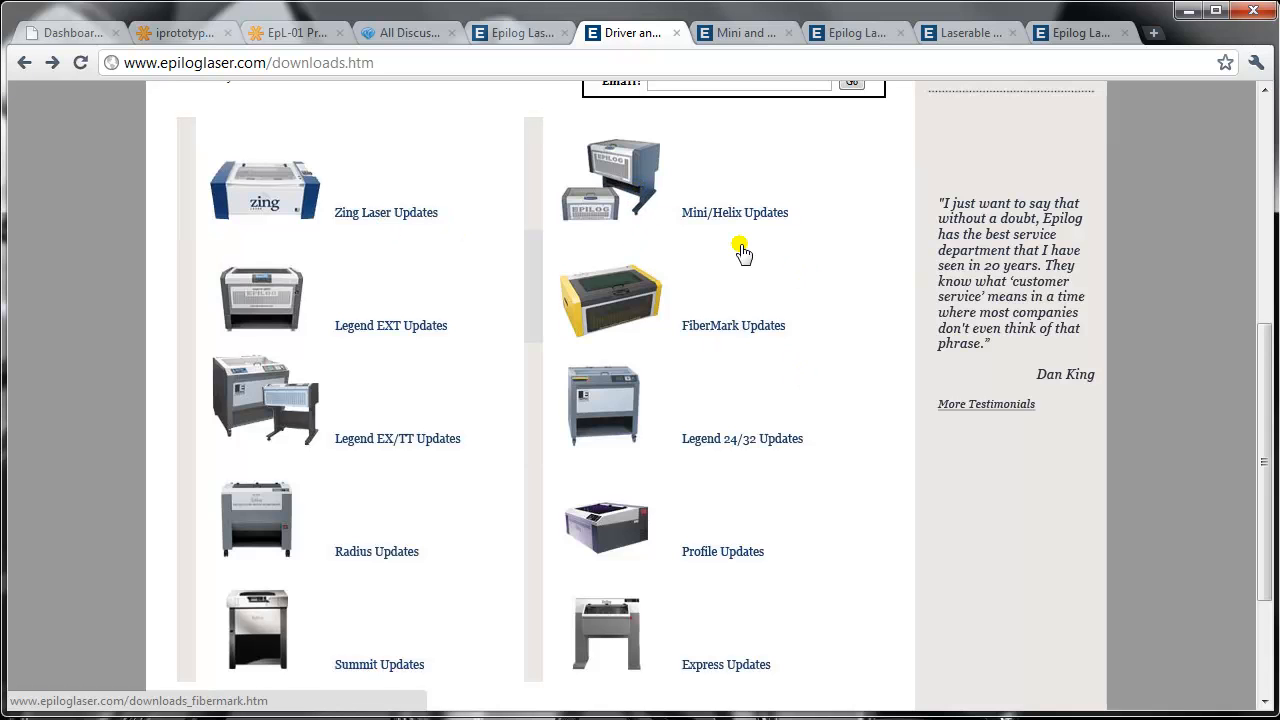
# - Open the Mini/Helix updates and review the firmware, Laser Dashboard print driver and 64-bit driver downloads with their install instructions
pyautogui.click(720, 222)
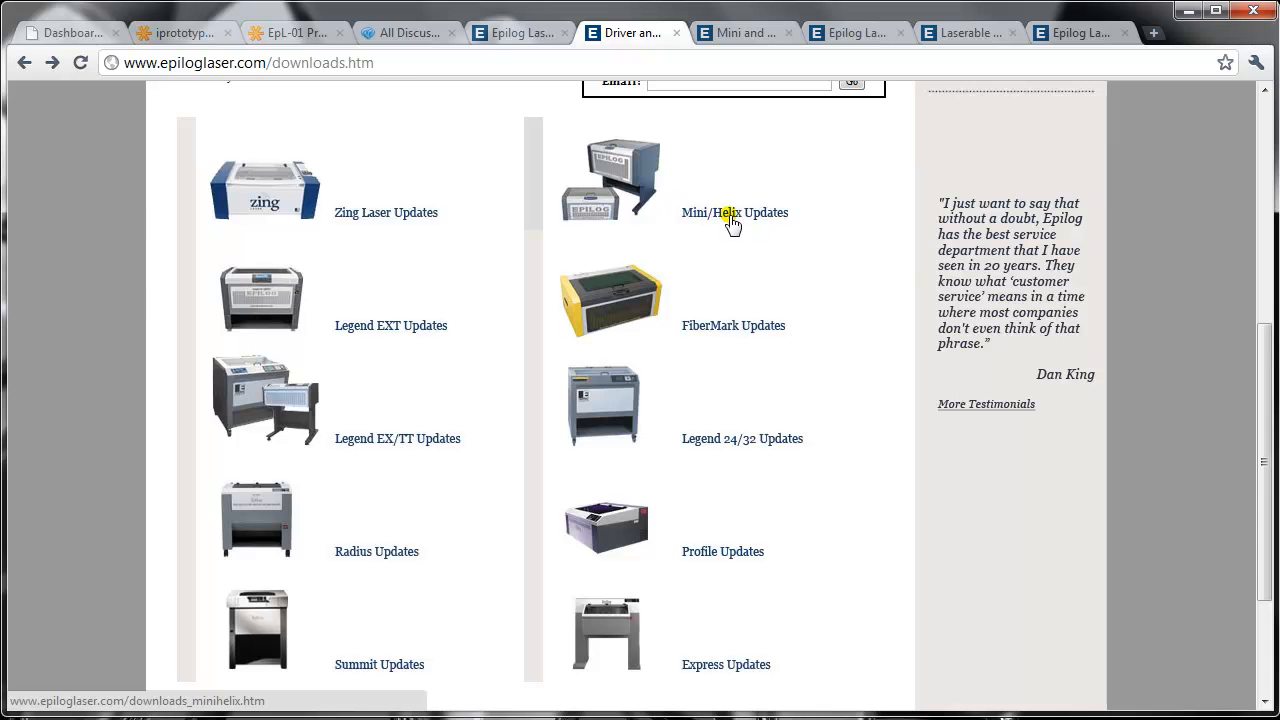
pyautogui.scroll(-2, 711, 347)
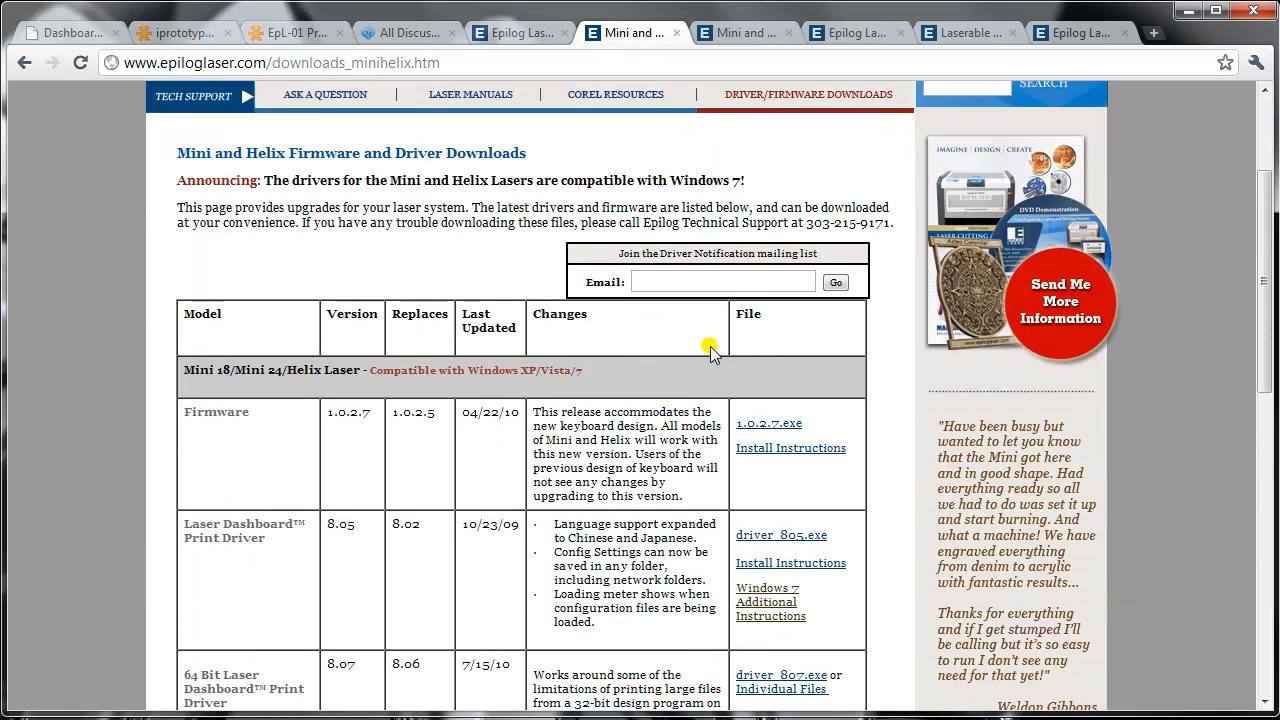
pyautogui.scroll(1, 705, 310)
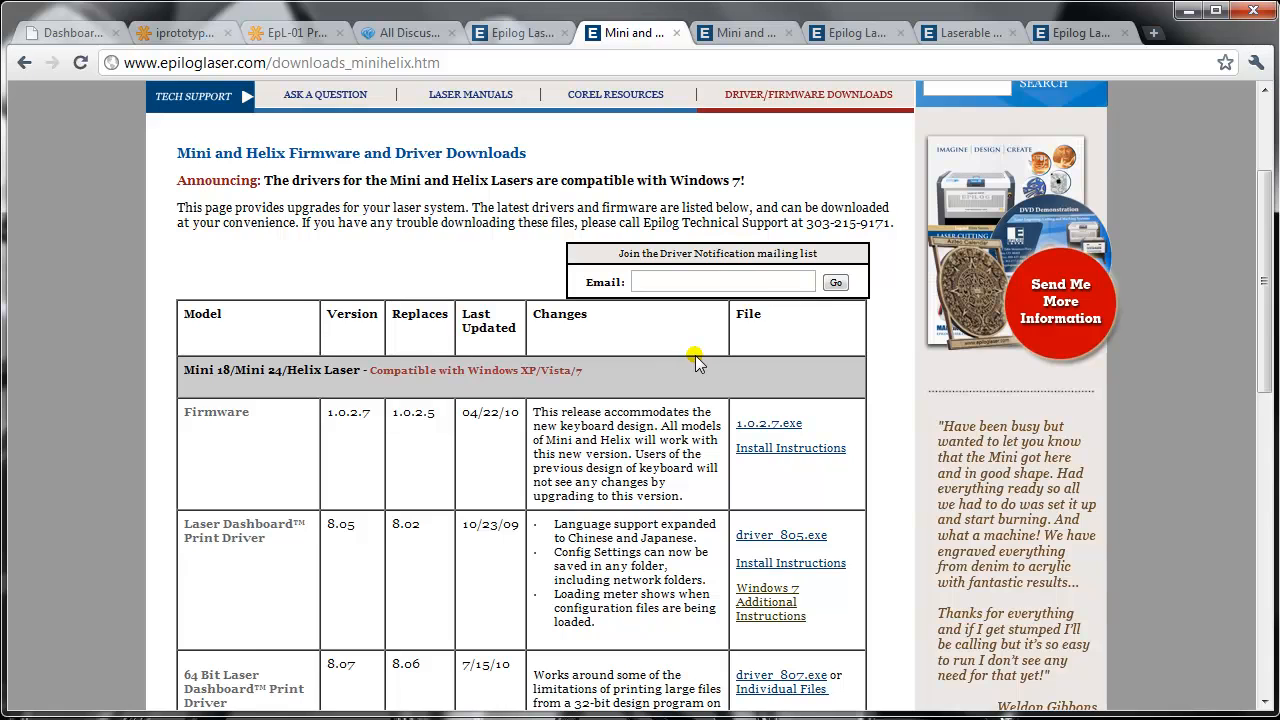
pyautogui.scroll(-1, 695, 355)
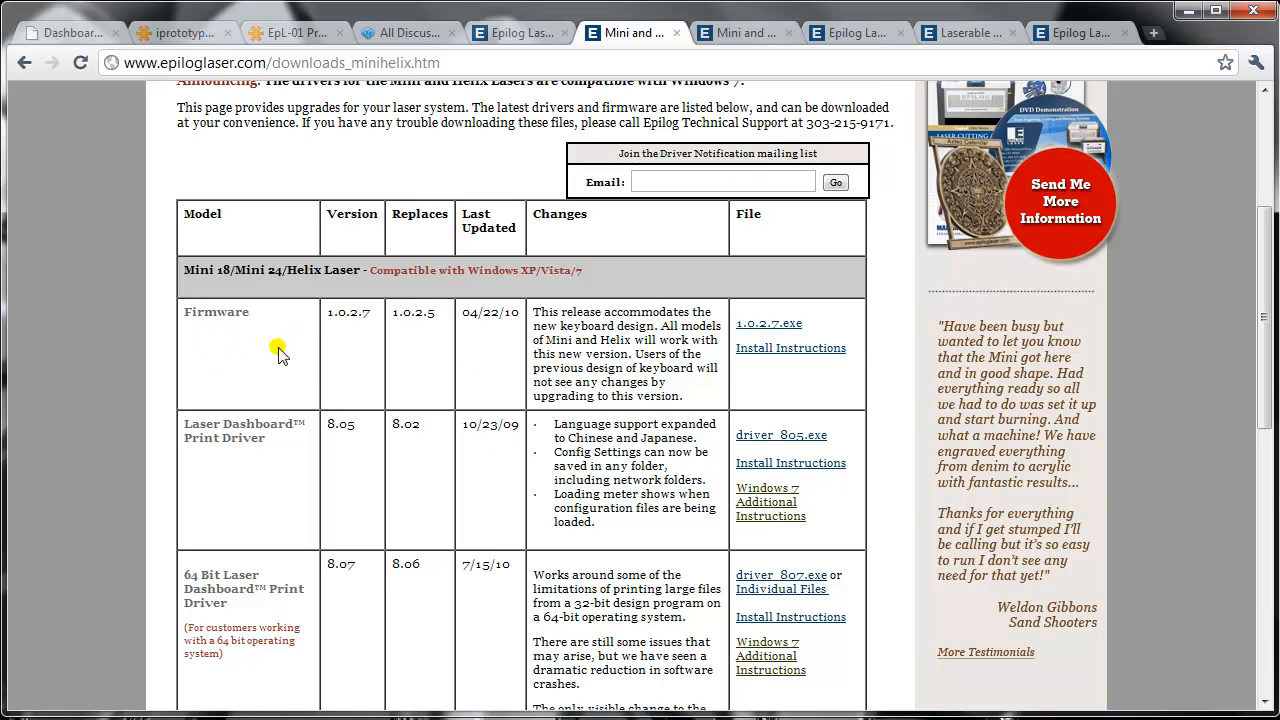
pyautogui.scroll(-2, 278, 352)
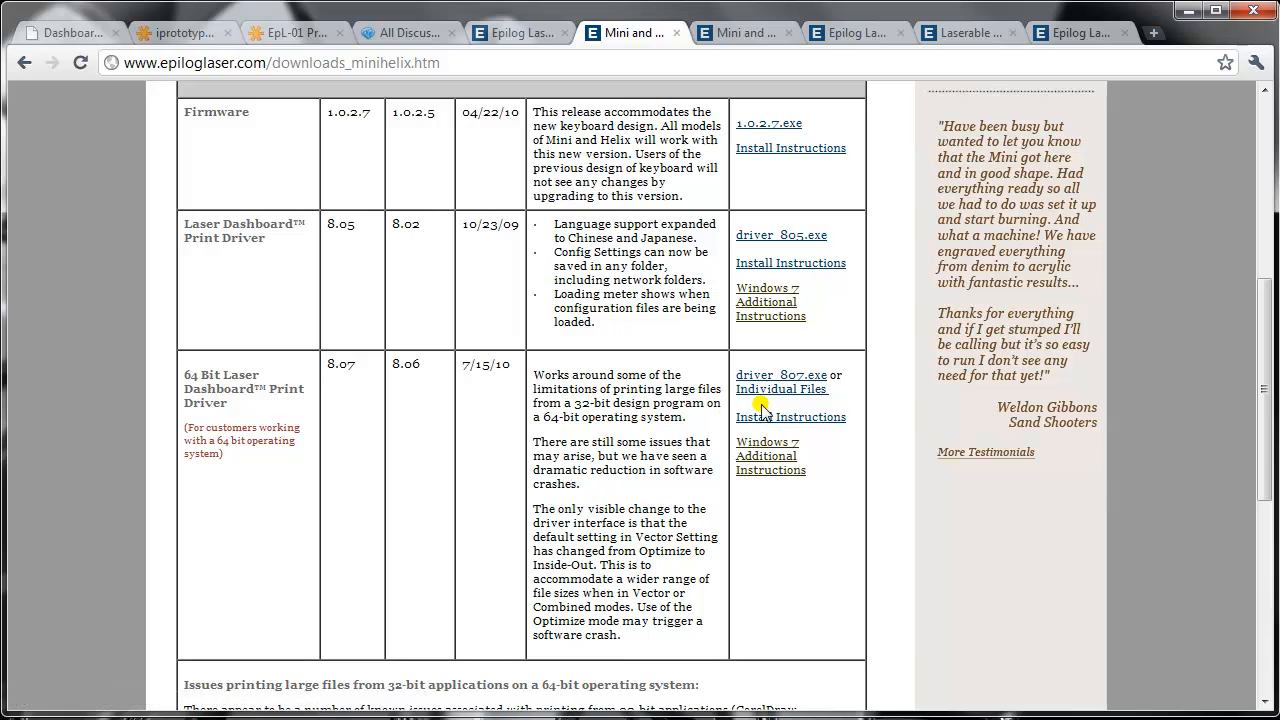
pyautogui.scroll(-1, 790, 343)
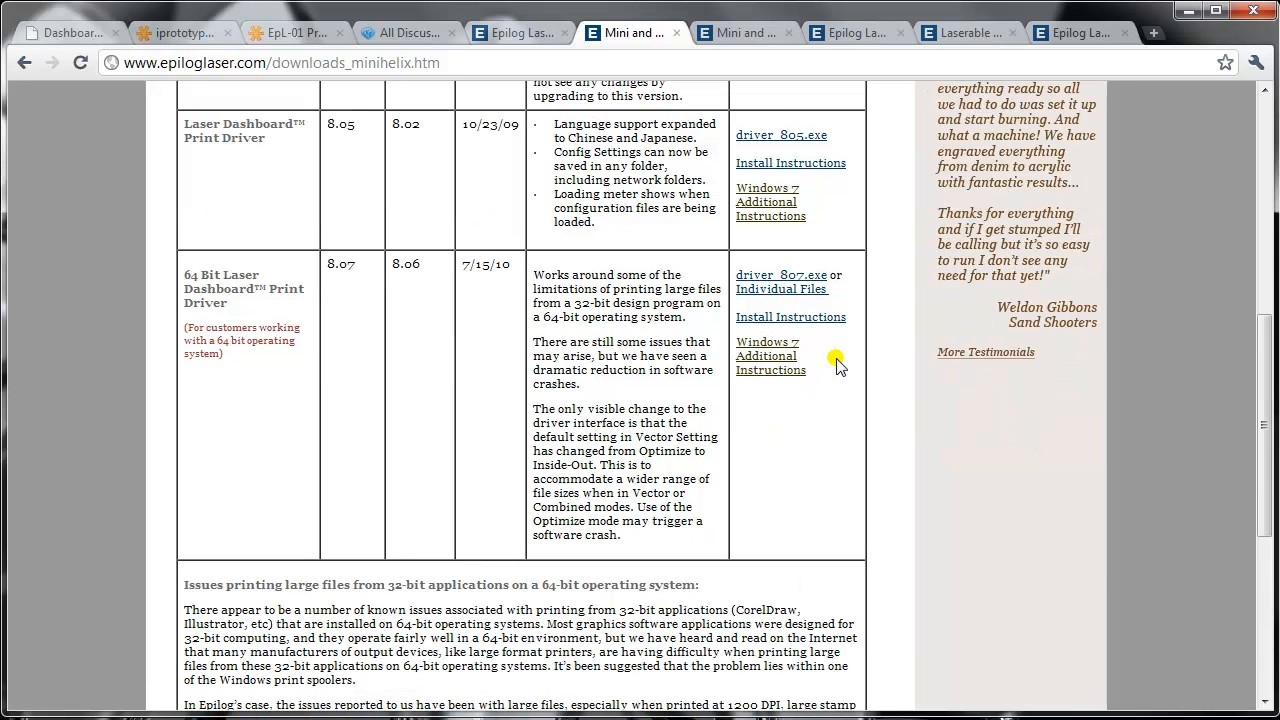
pyautogui.scroll(2, 848, 365)
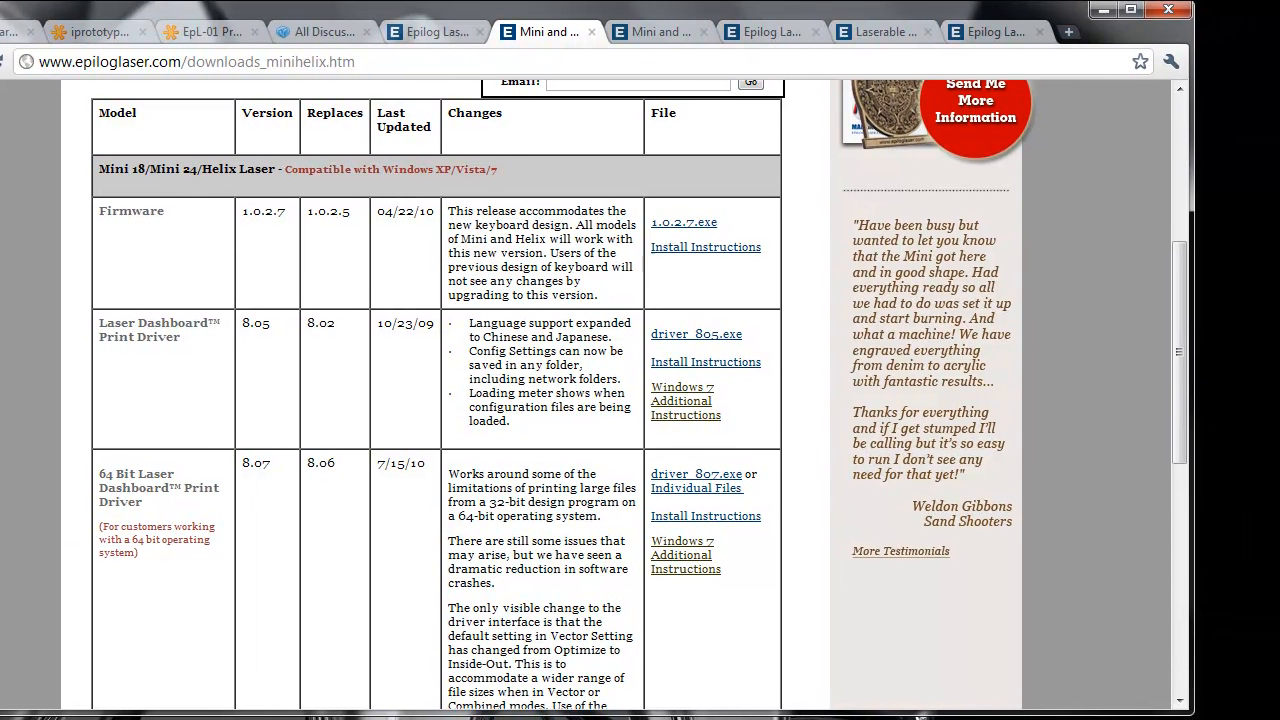
# - Check the operating system type in the Windows properties of this computer, and close the System window
pyautogui.press('super')
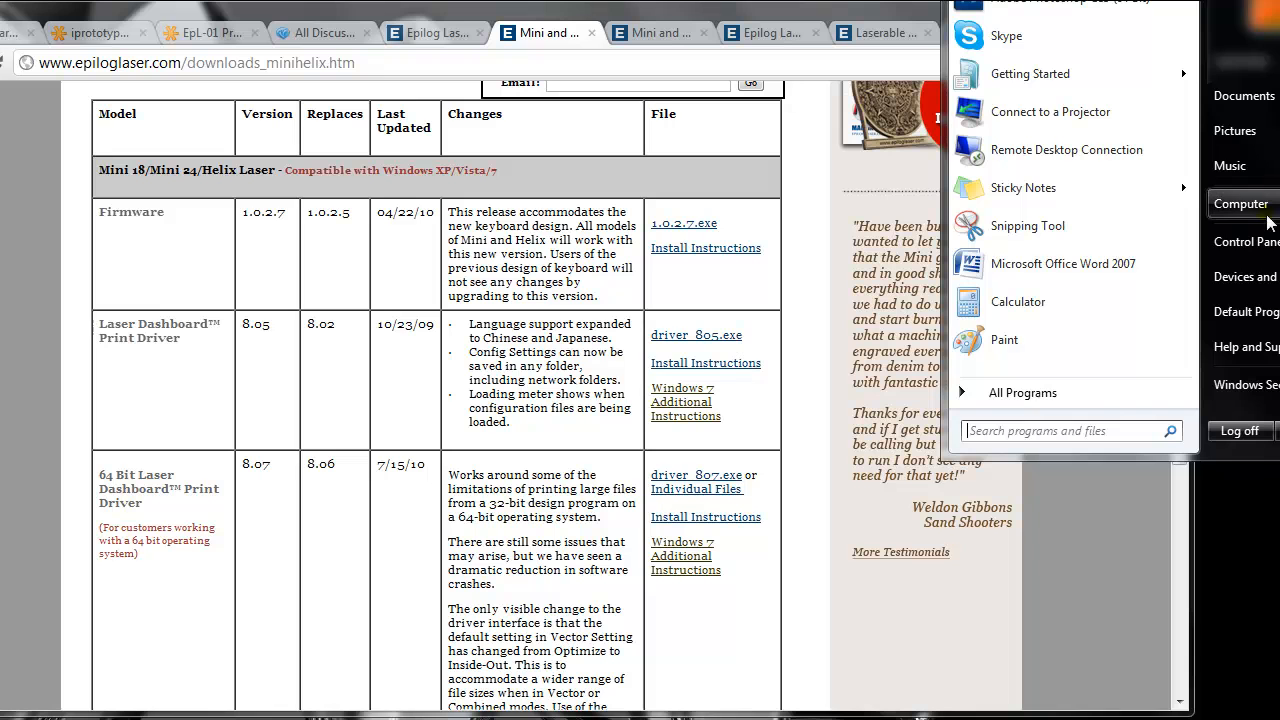
pyautogui.rightClick(1232, 208)
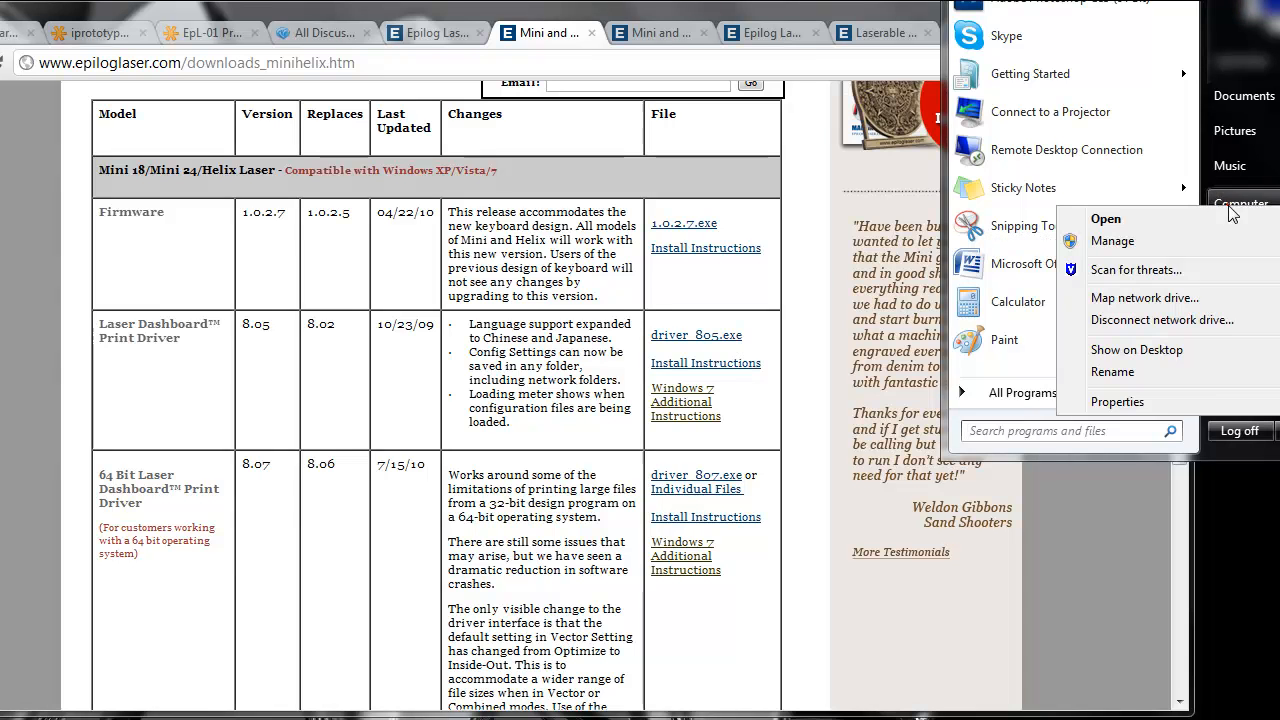
pyautogui.click(1155, 401)
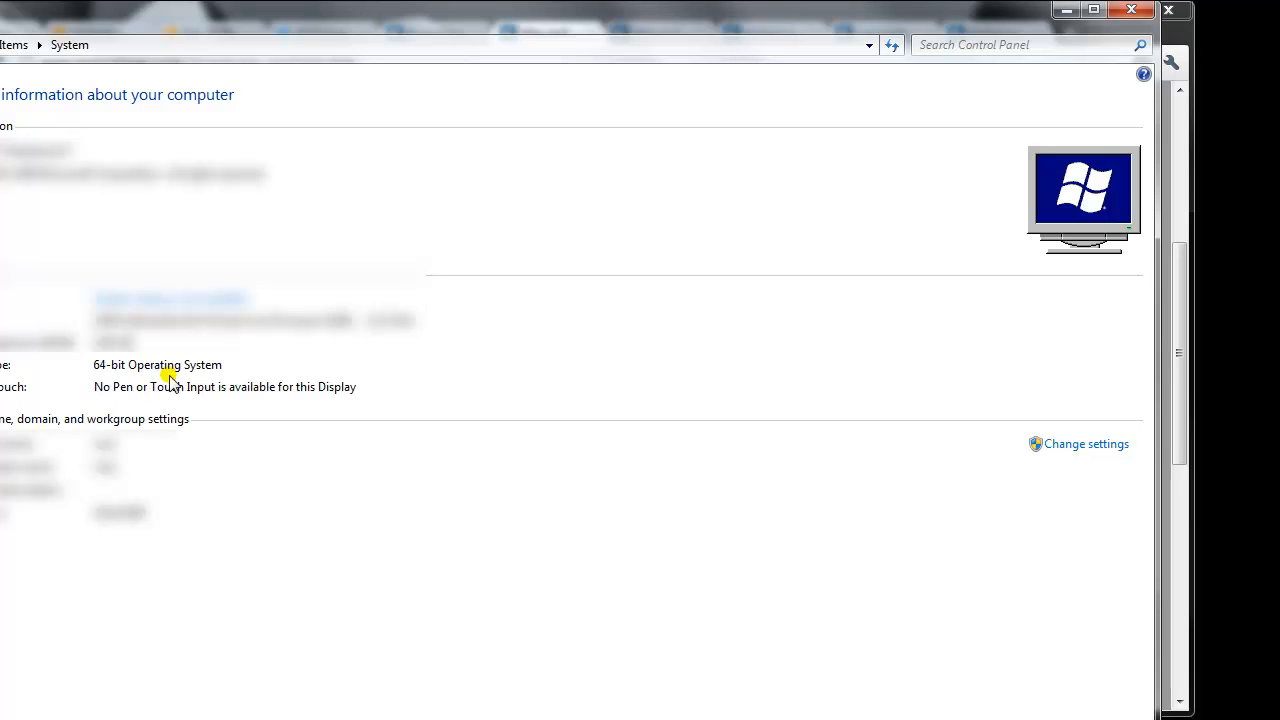
pyautogui.click(1131, 10)
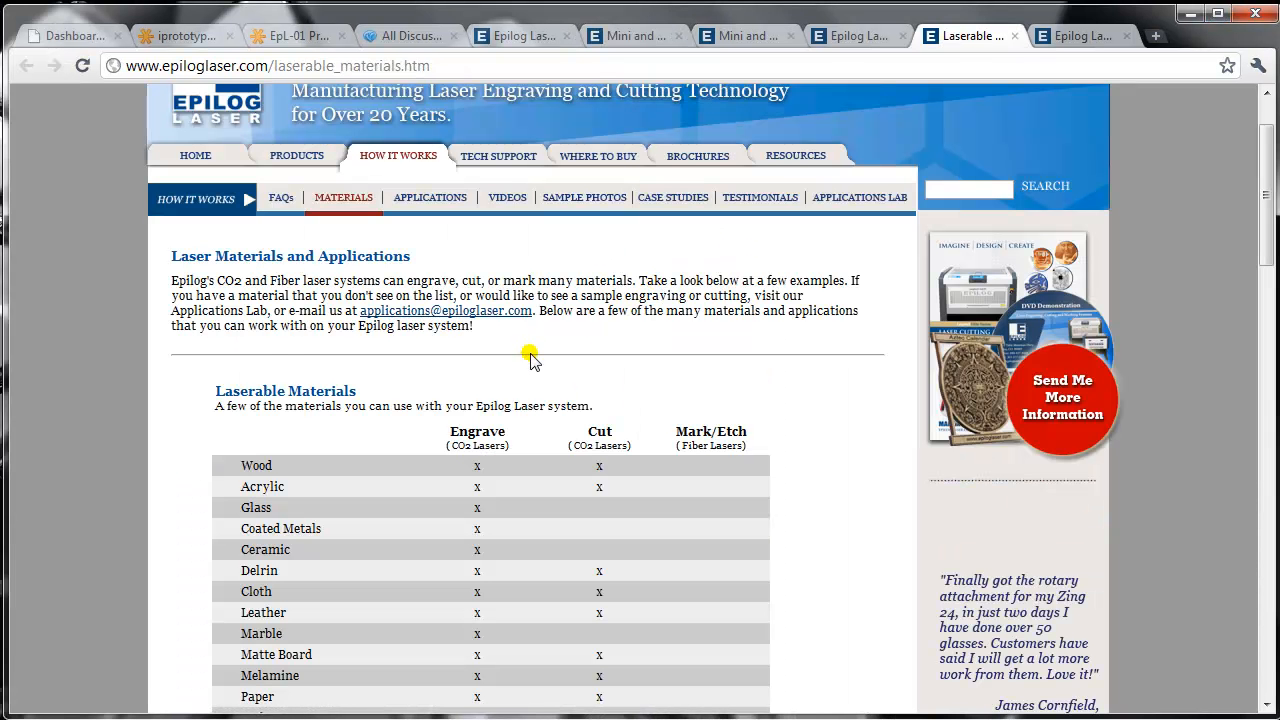
# - Bring up the Laserable Materials page and review which materials can be engraved, cut or marked, including the FiberMark list
pyautogui.scroll(-4, 465, 400)
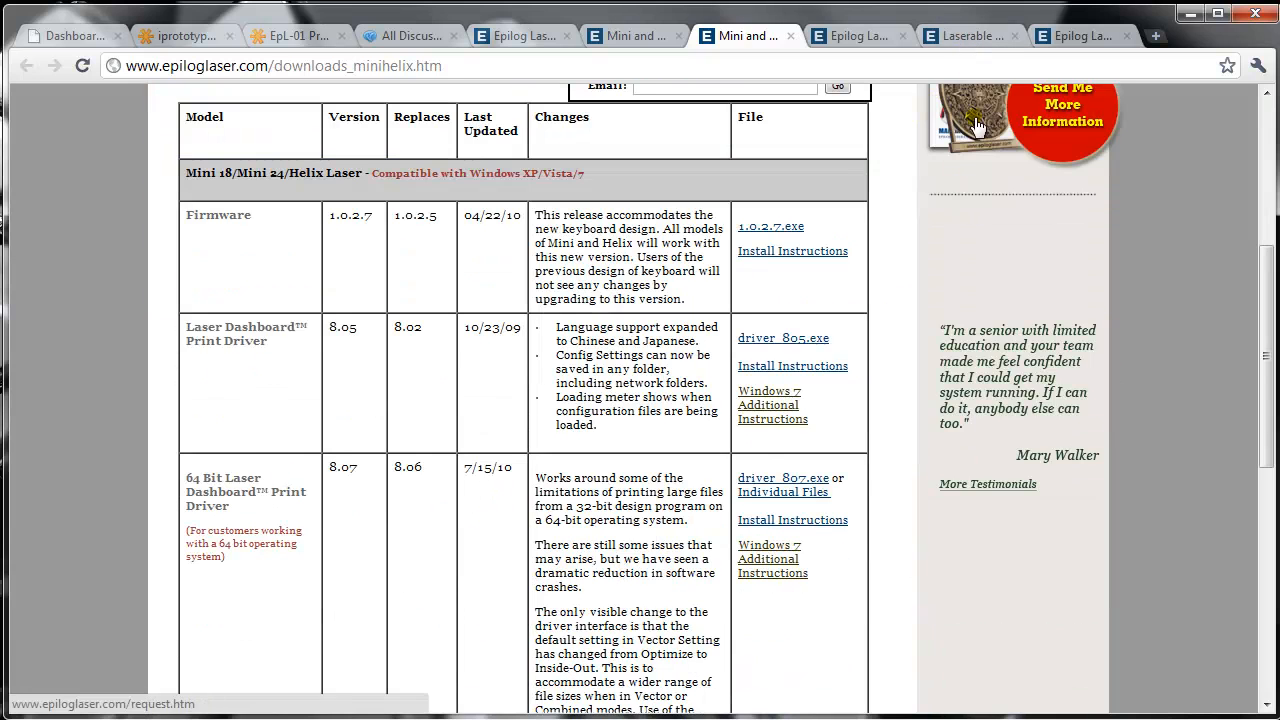
pyautogui.click(955, 36)
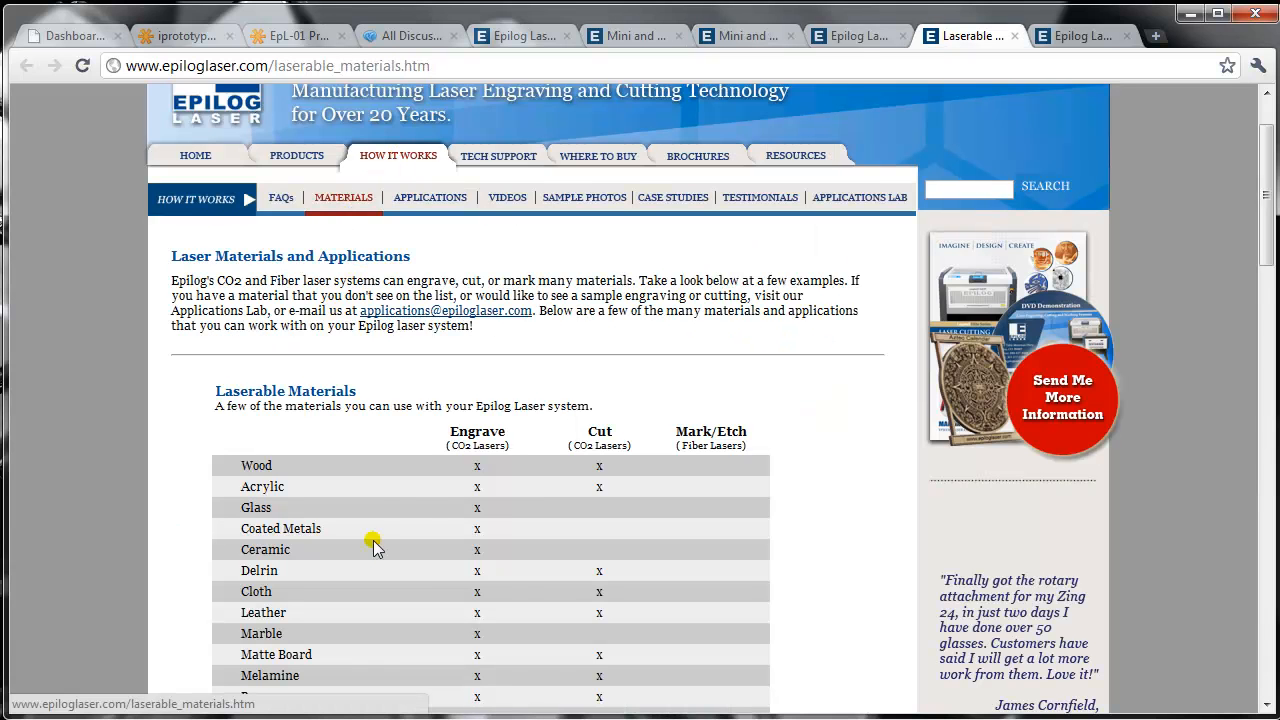
pyautogui.scroll(-1, 371, 540)
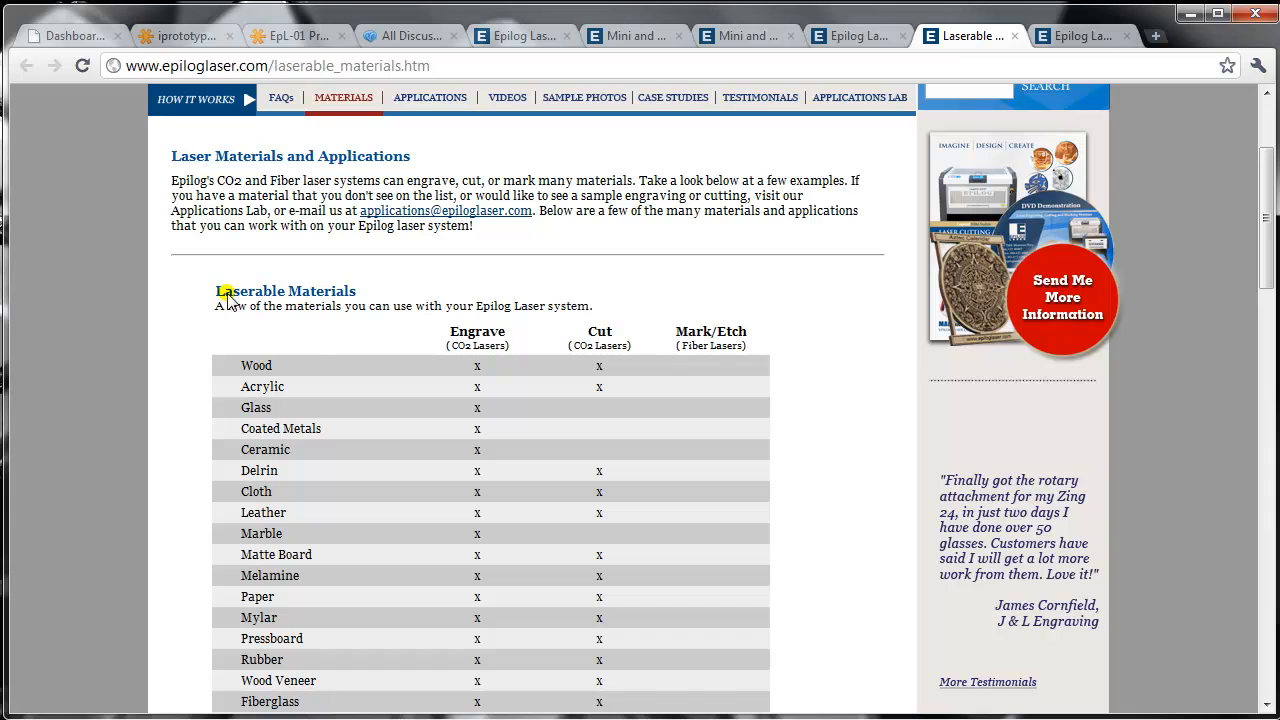
pyautogui.scroll(-1, 369, 396)
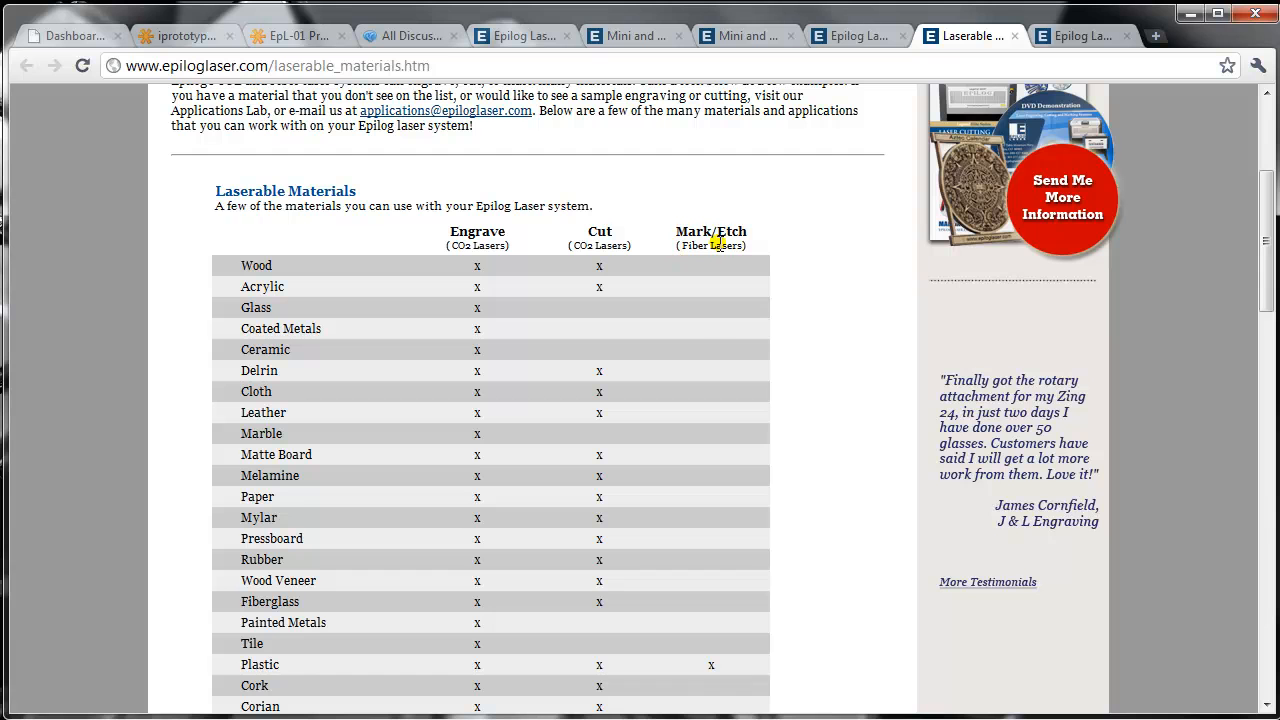
pyautogui.scroll(-4, 500, 350)
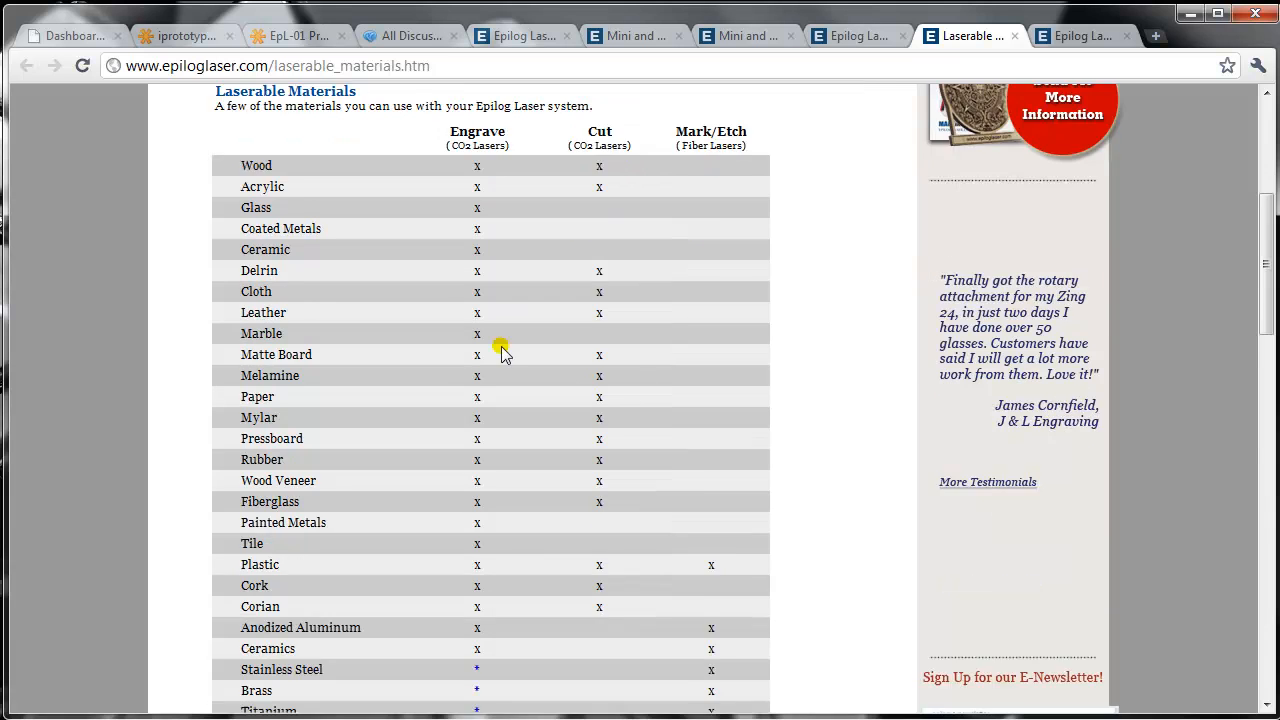
pyautogui.scroll(-3, 501, 360)
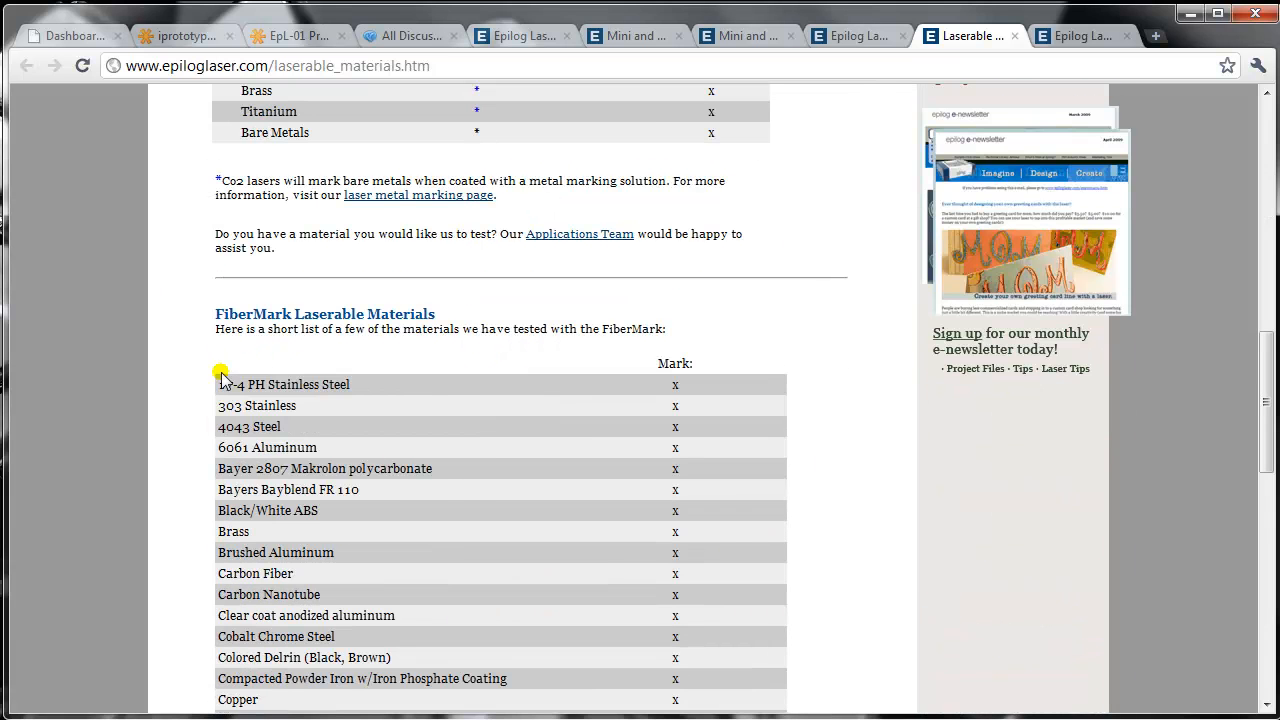
pyautogui.scroll(-4, 501, 440)
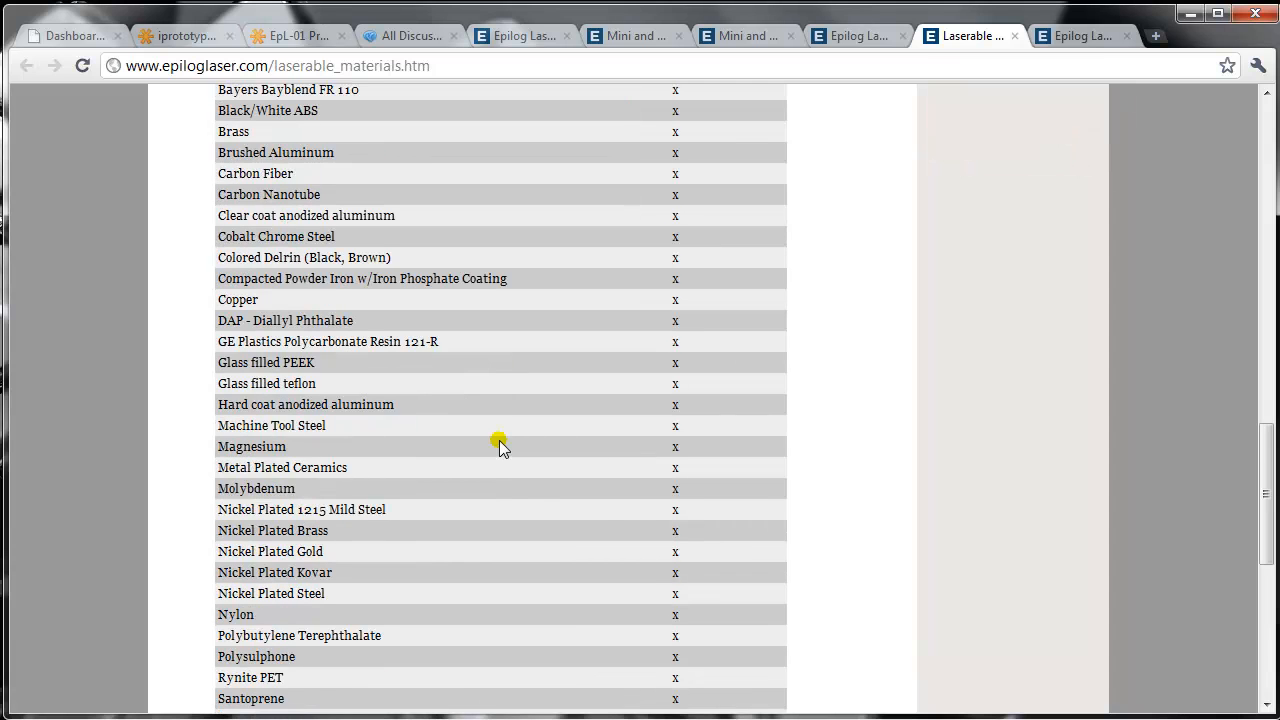
# - Look through the rest of the fiber laser markable materials list and return to the start of the page
pyautogui.scroll(-3, 499, 440)
pyautogui.scroll(7, 490, 465)
pyautogui.scroll(10, 490, 465)
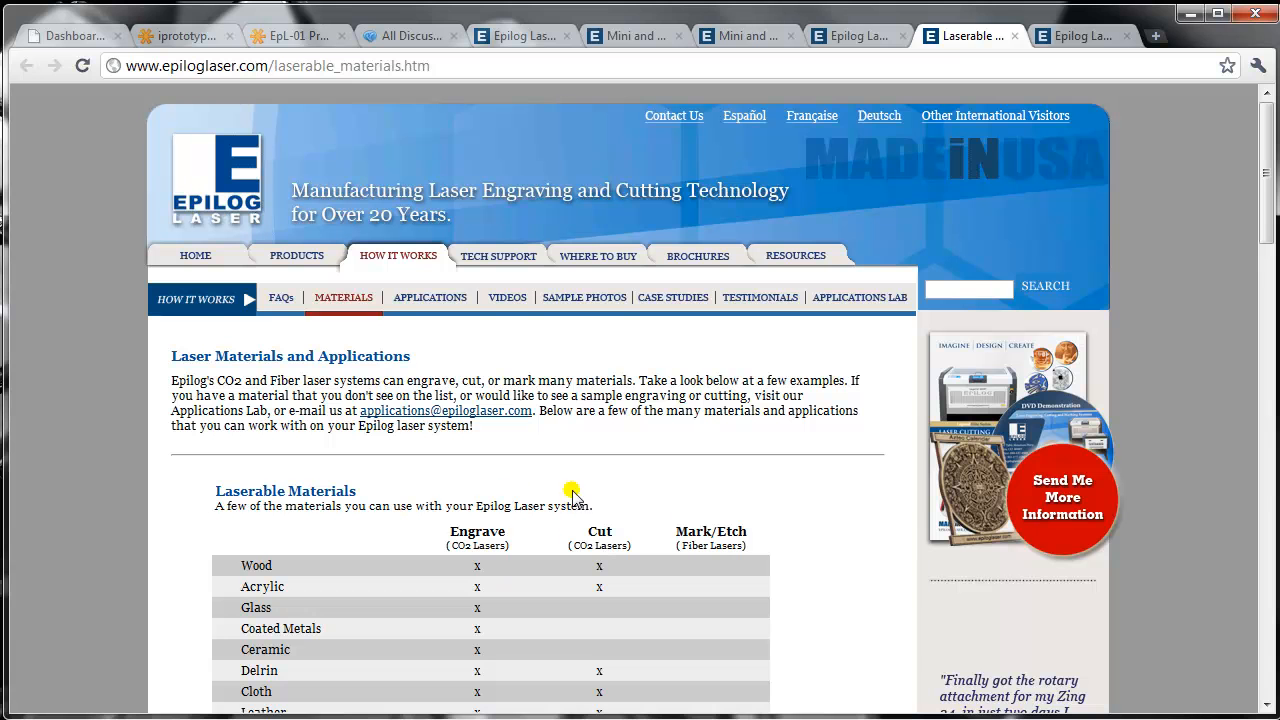
# - Open the Applications page and look through the laser application examples such as award, wood and glass engraving
pyautogui.click(444, 304)
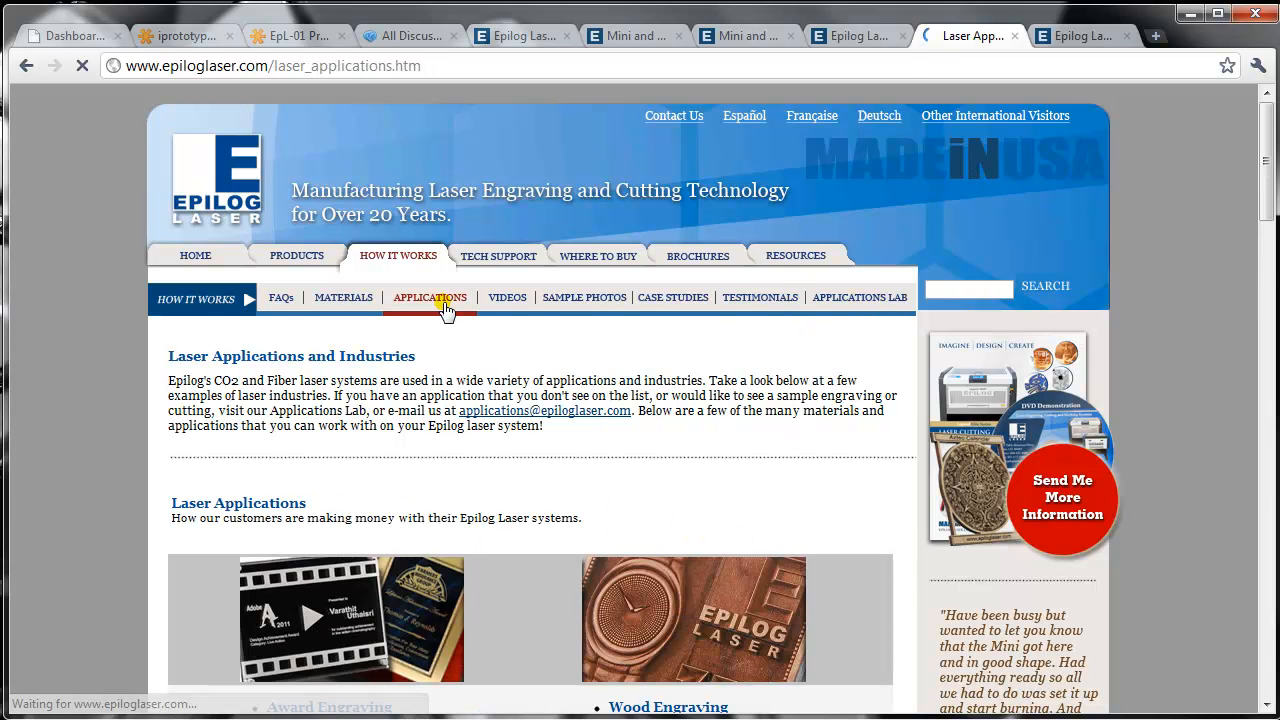
pyautogui.scroll(-3, 566, 486)
pyautogui.scroll(-2, 553, 490)
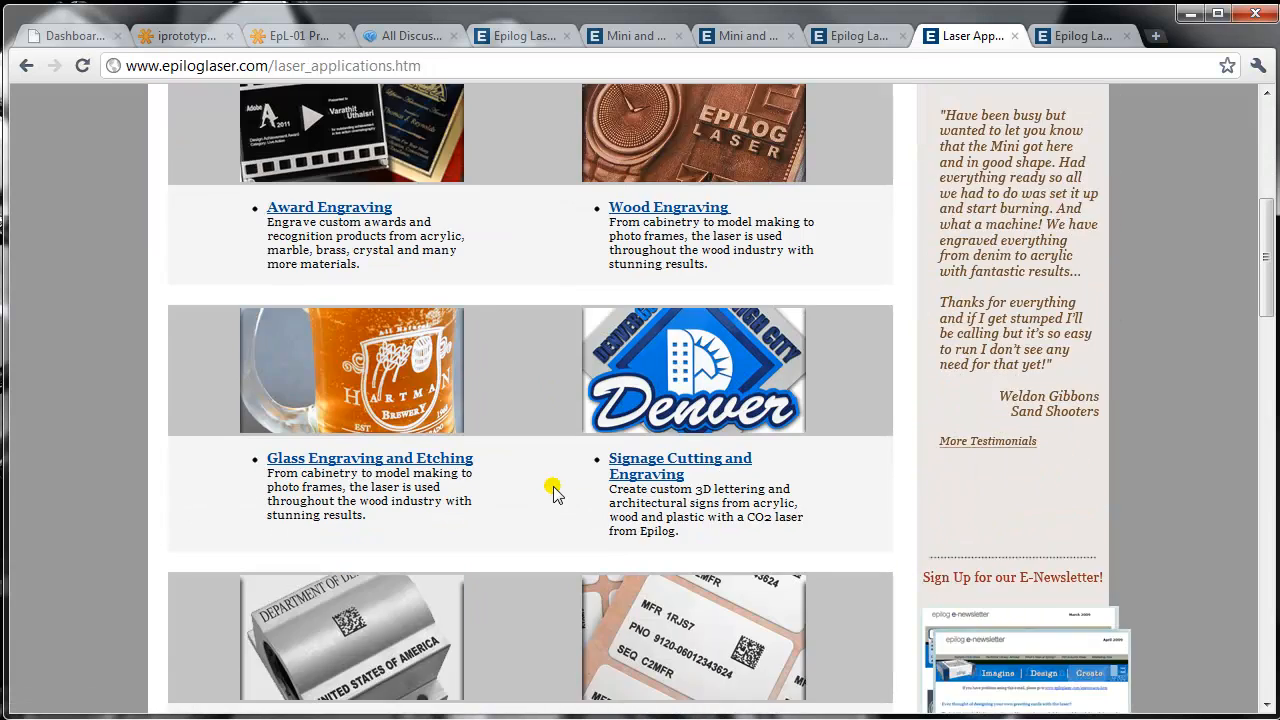
pyautogui.scroll(-2, 553, 490)
pyautogui.scroll(7, 540, 478)
# - Open the Videos page and look through the laser video gallery
pyautogui.click(505, 300)
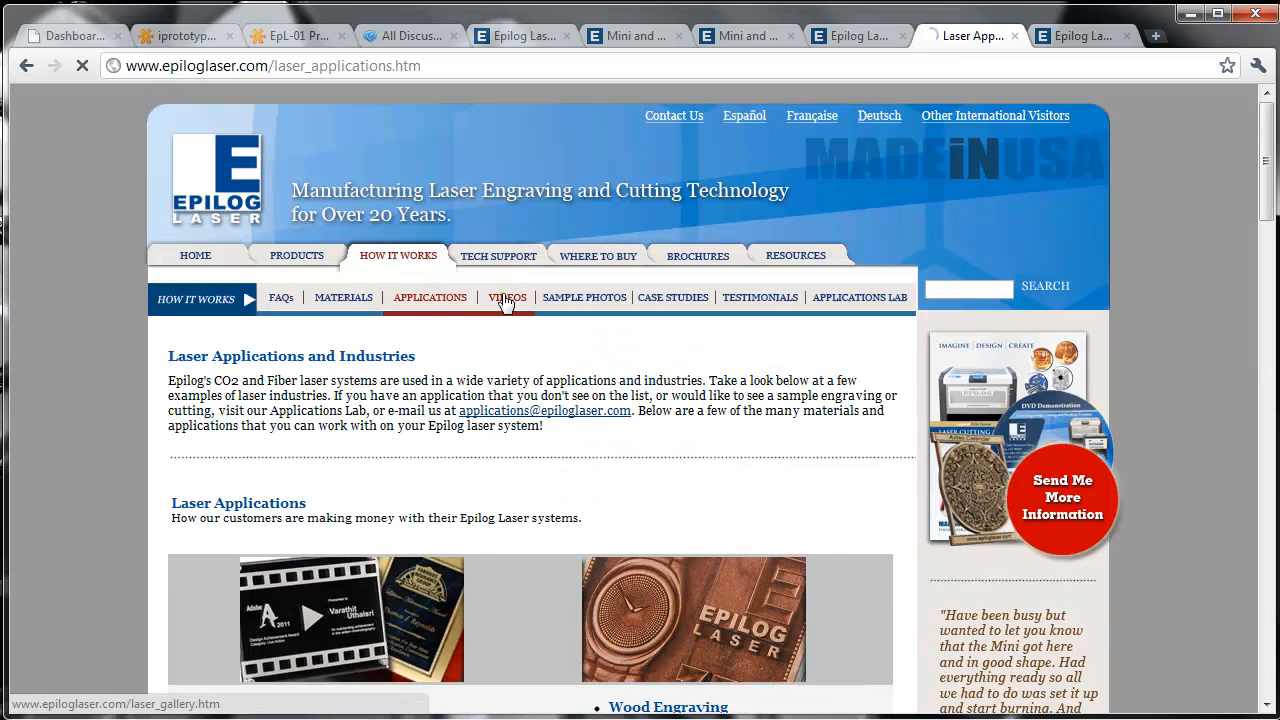
pyautogui.scroll(-3, 548, 450)
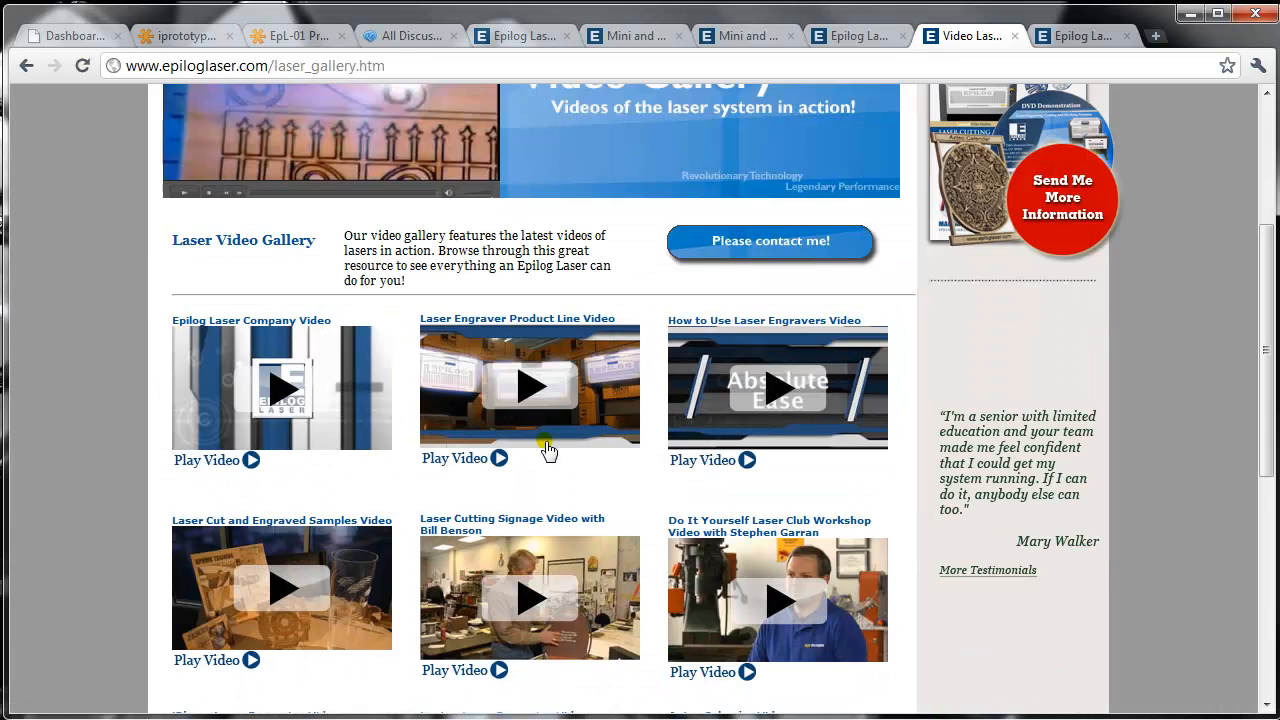
pyautogui.scroll(-2, 545, 452)
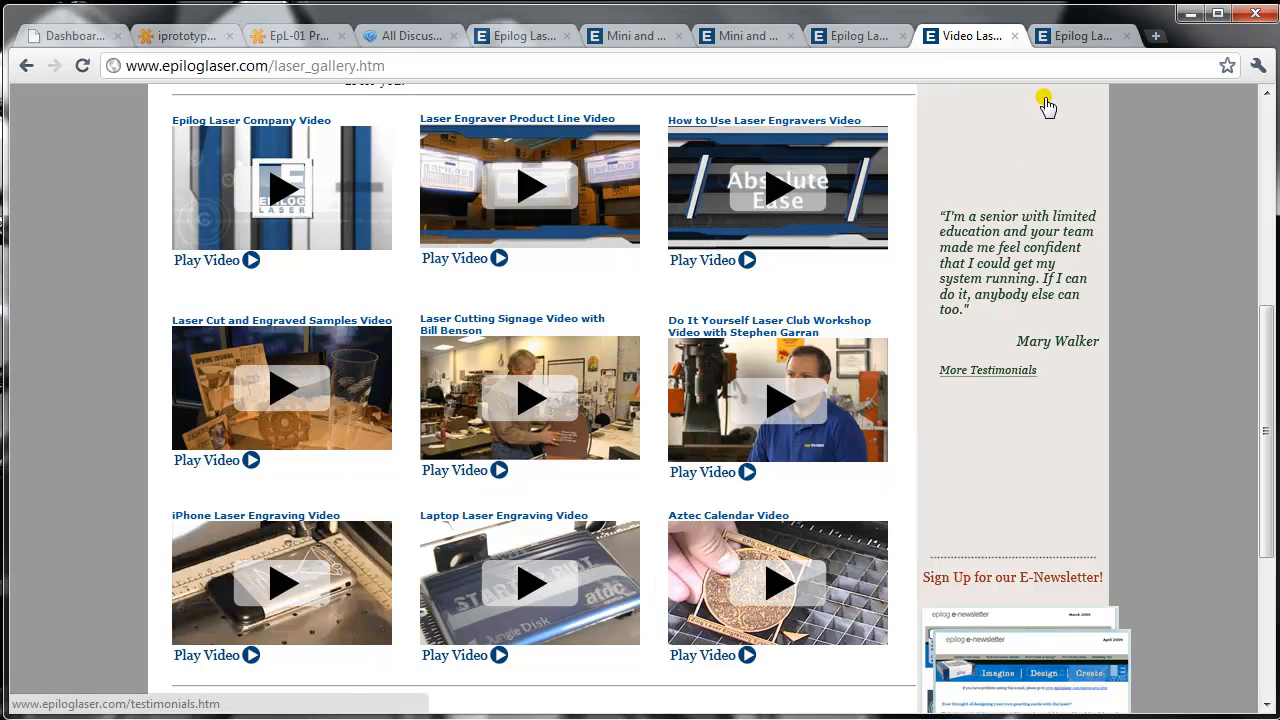
pyautogui.scroll(5, 628, 210)
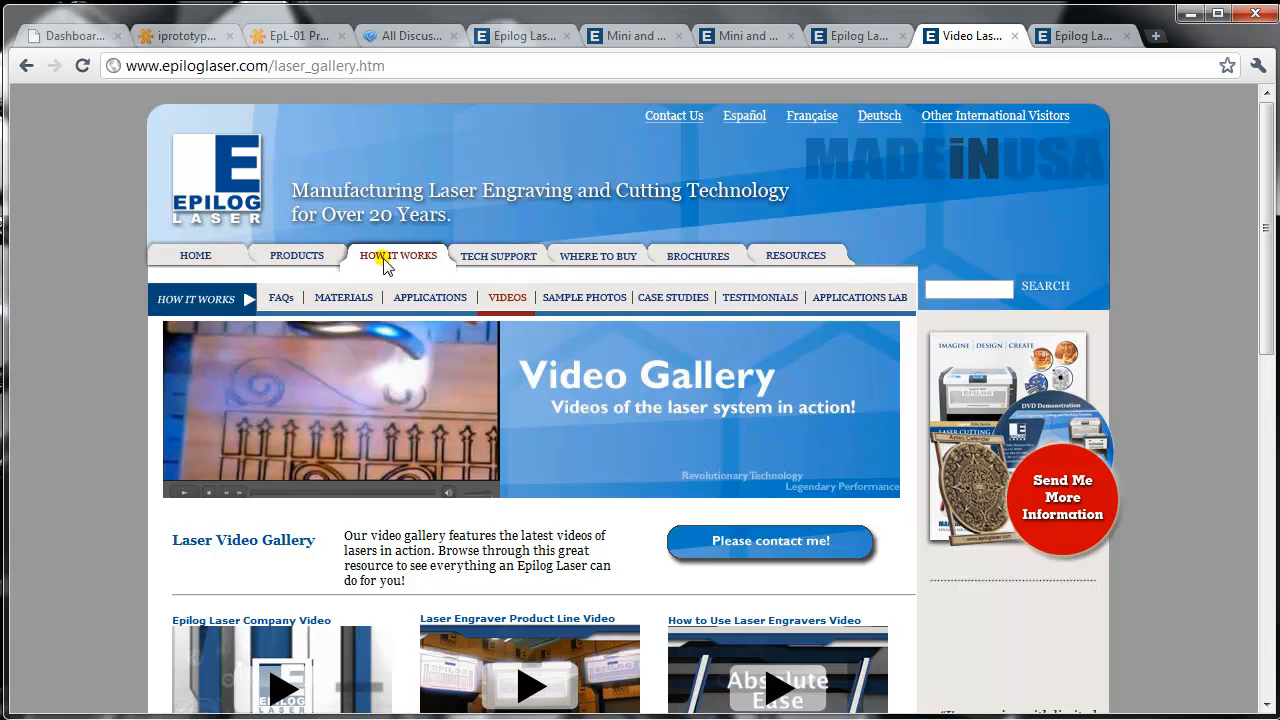
# - Bring up the Resources page and browse the Sample Club's recently added and acrylic engraving files
pyautogui.click(1083, 35)
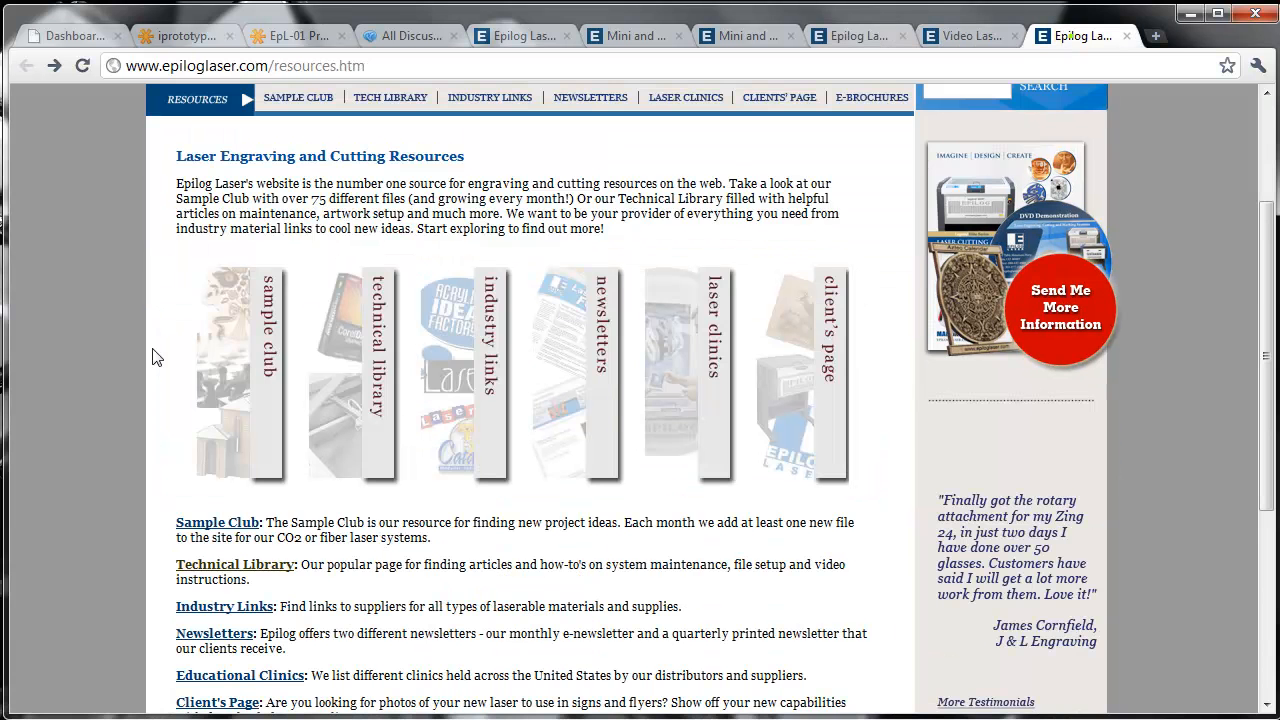
pyautogui.scroll(1, 152, 357)
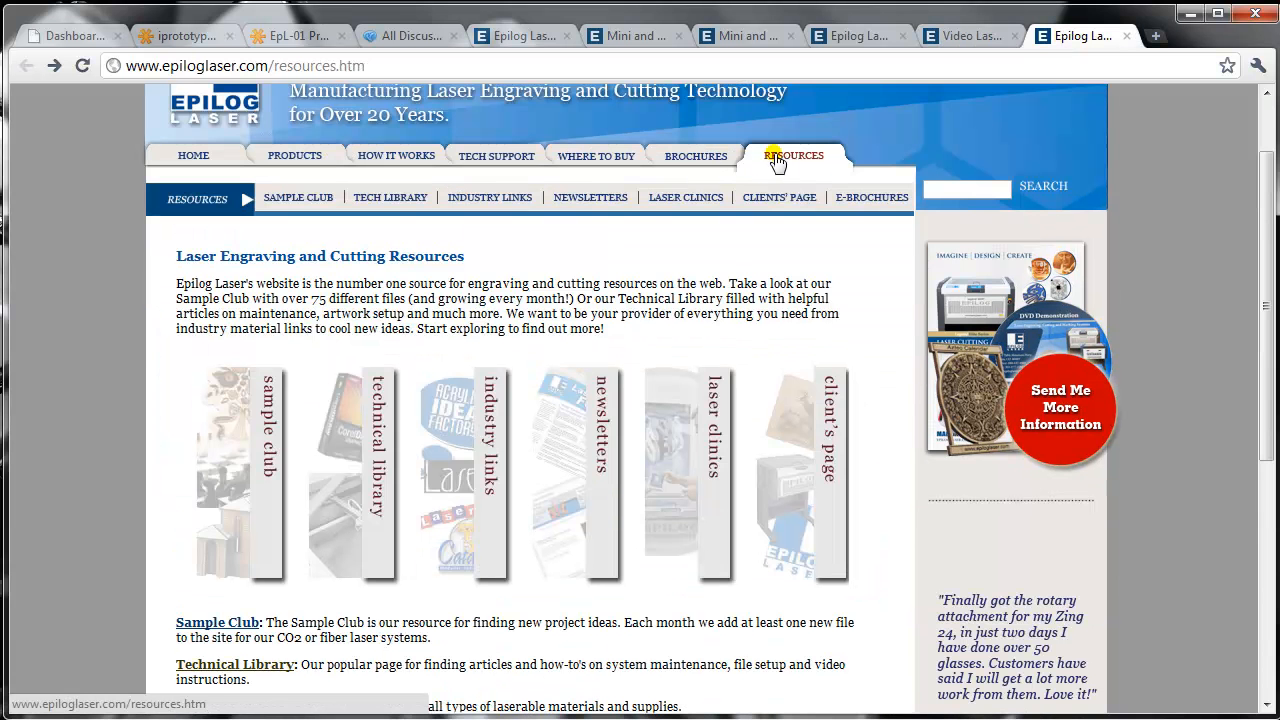
pyautogui.click(268, 487)
pyautogui.scroll(-3, 272, 489)
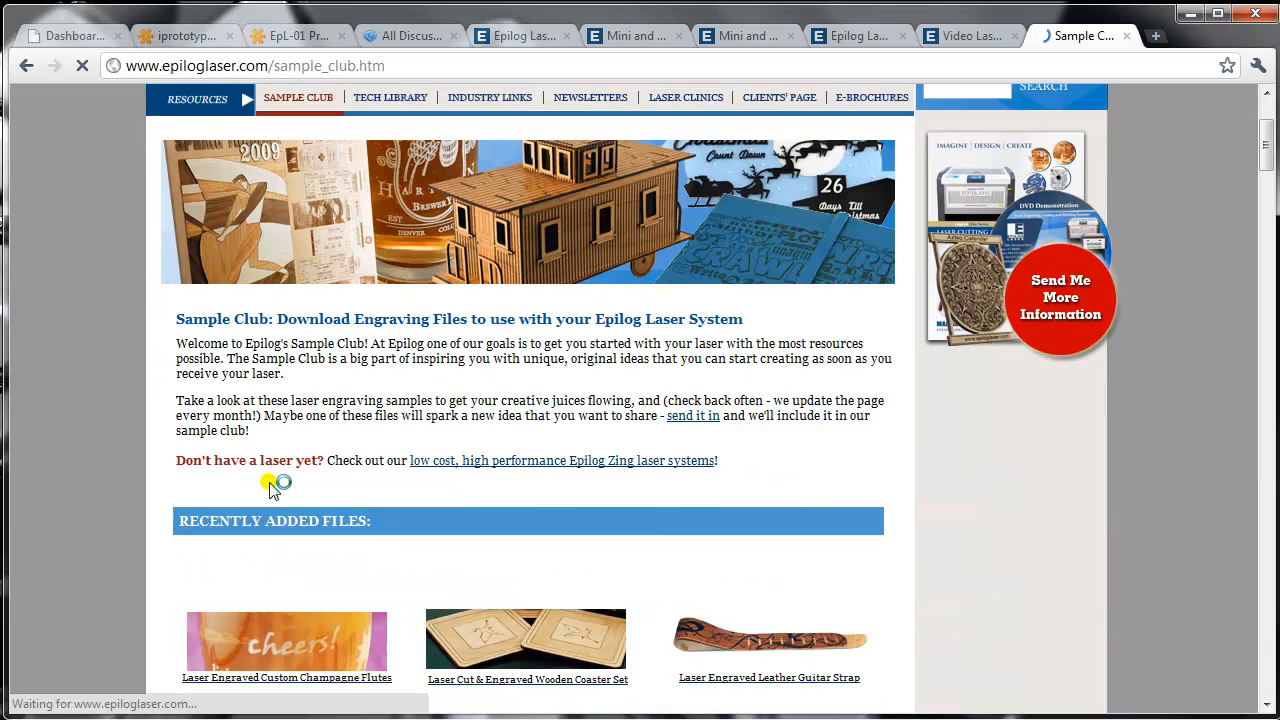
pyautogui.scroll(-3, 272, 488)
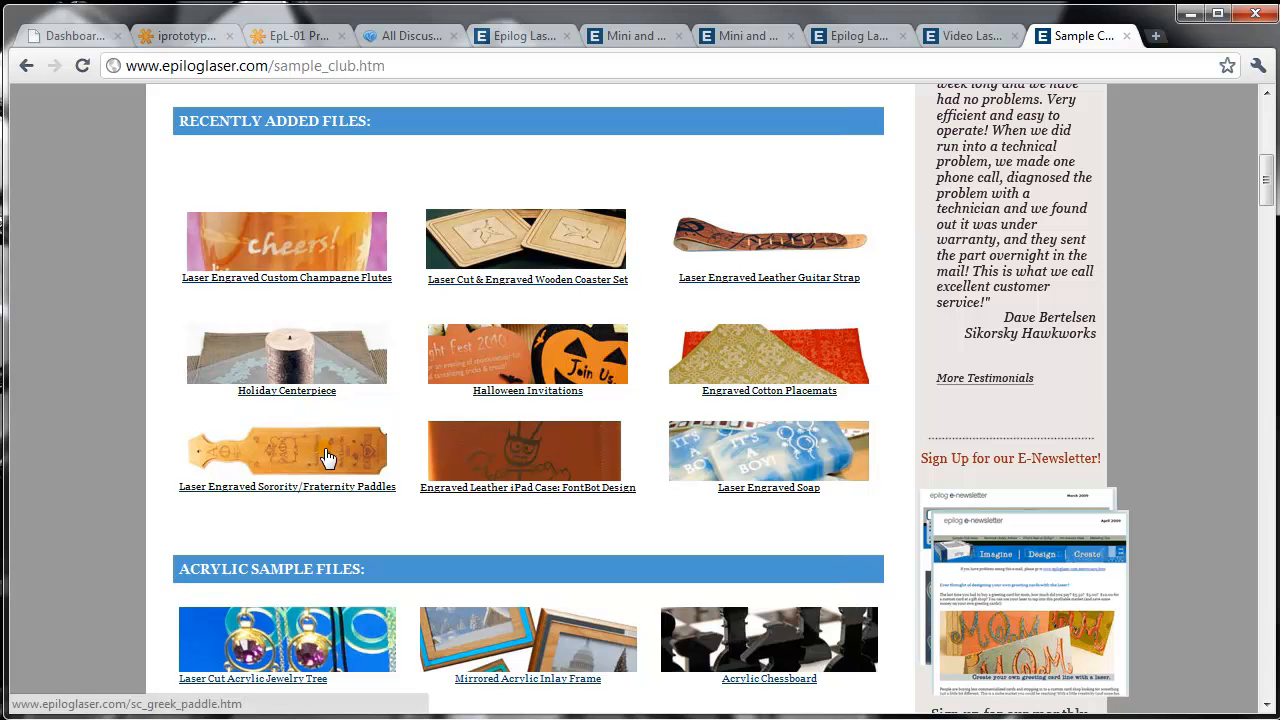
pyautogui.scroll(-5, 333, 466)
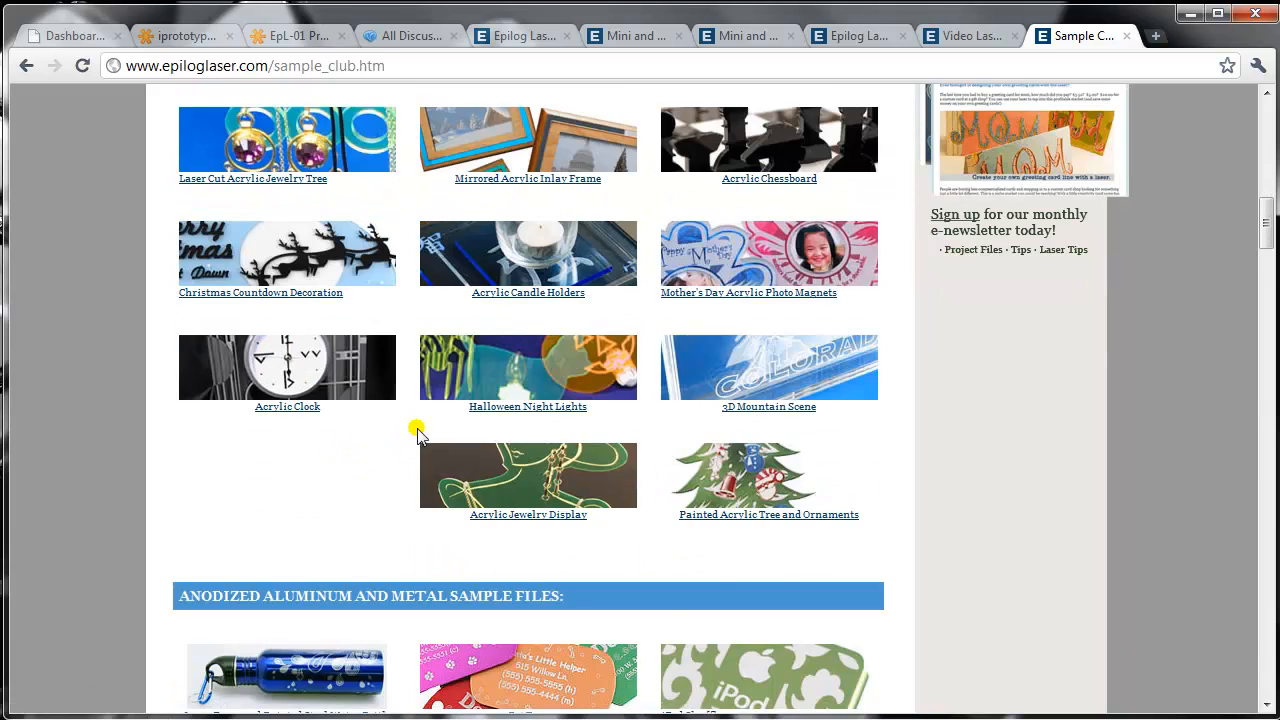
pyautogui.scroll(2, 443, 505)
pyautogui.scroll(8, 491, 500)
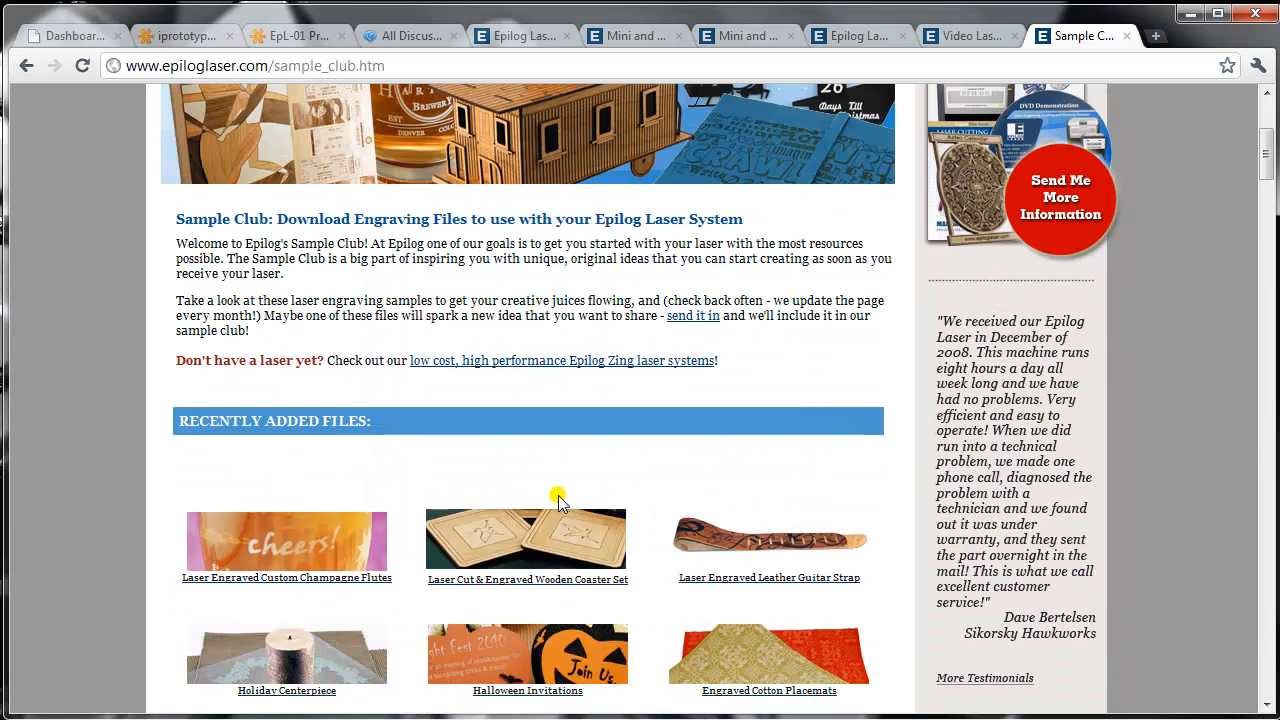
pyautogui.scroll(3, 557, 500)
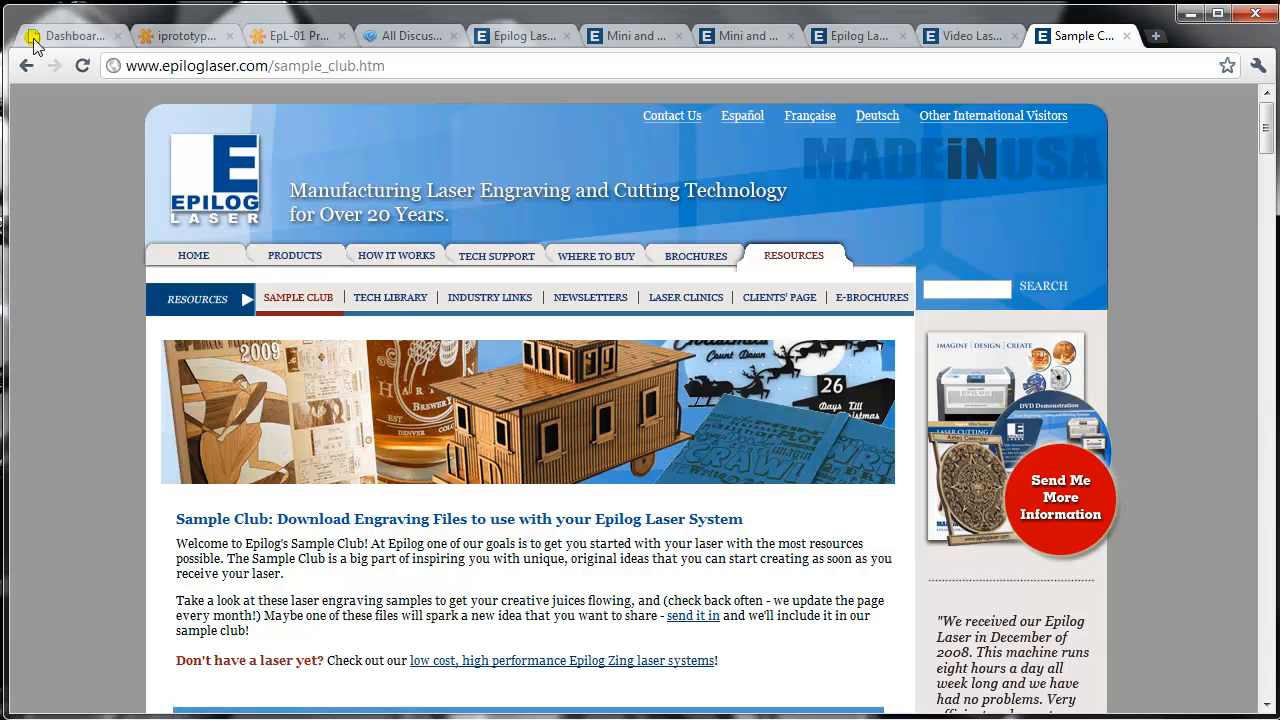
# - Open the Tech Library and review its recently added articles, including Material Safety Data Sheets and CorelDRAW topics
pyautogui.click(396, 298)
pyautogui.scroll(-3, 403, 495)
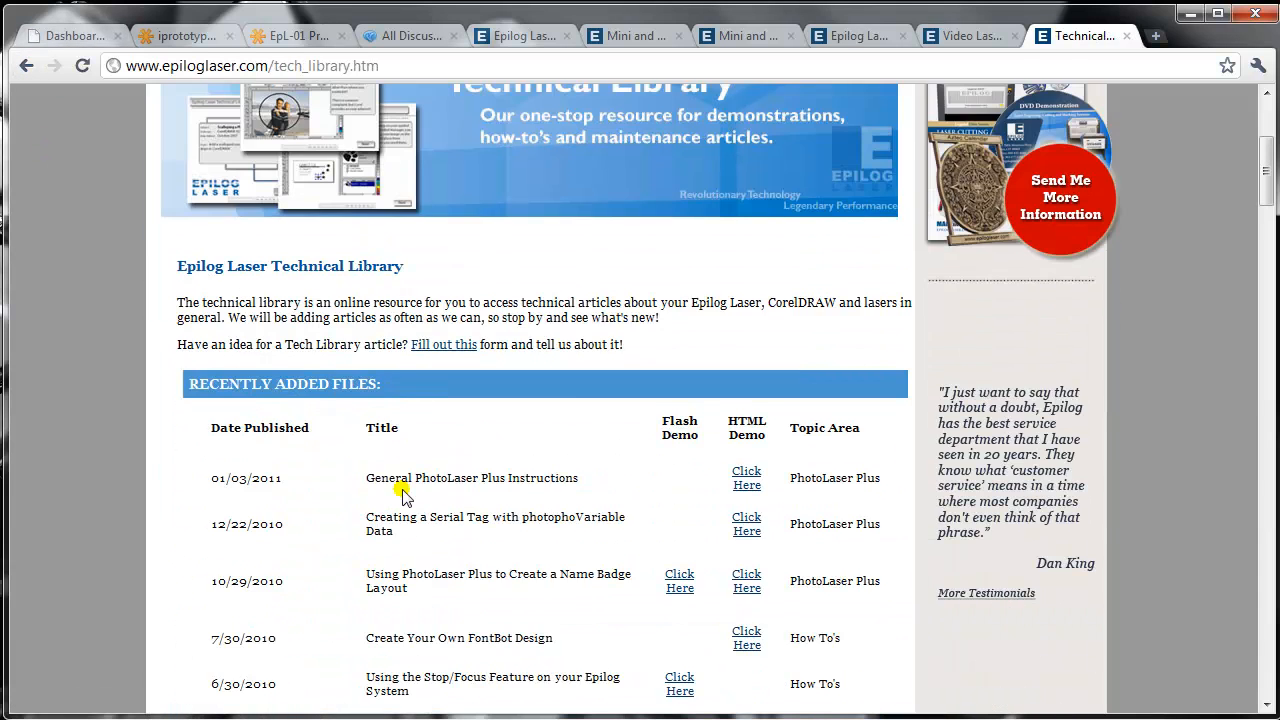
pyautogui.scroll(-1, 403, 495)
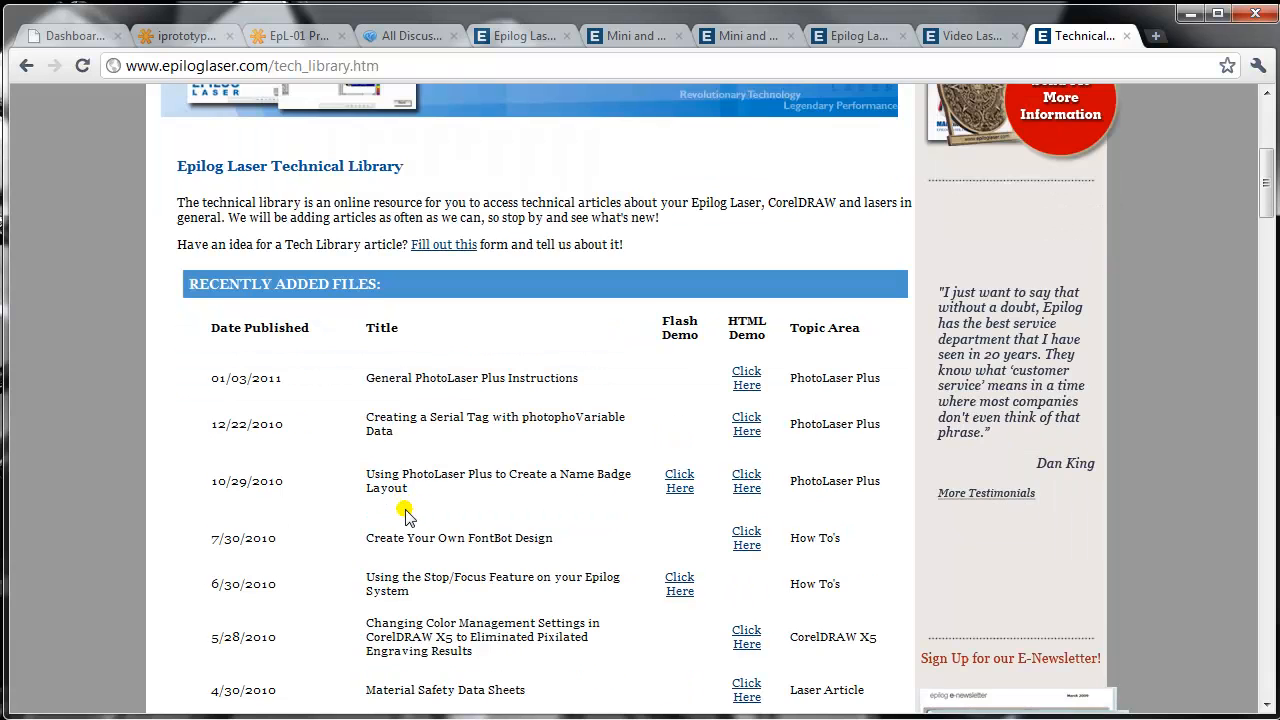
pyautogui.scroll(-2, 412, 510)
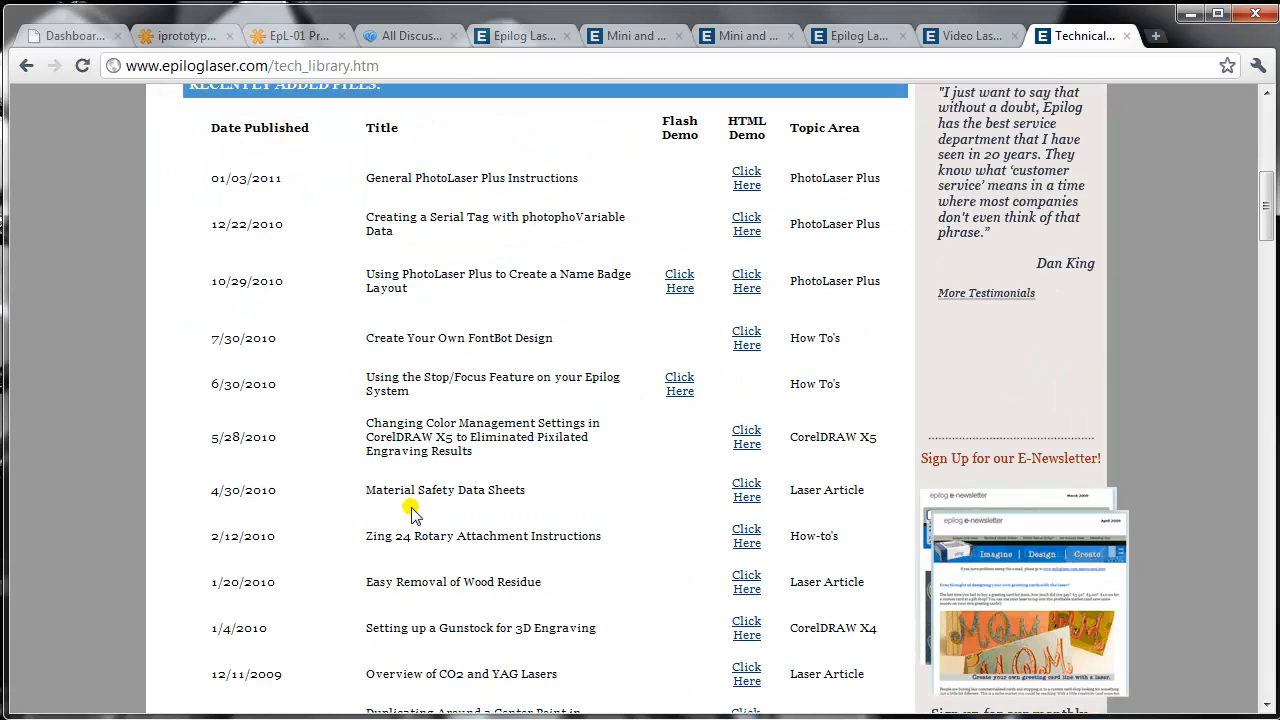
pyautogui.scroll(-1, 412, 512)
pyautogui.scroll(-1, 412, 510)
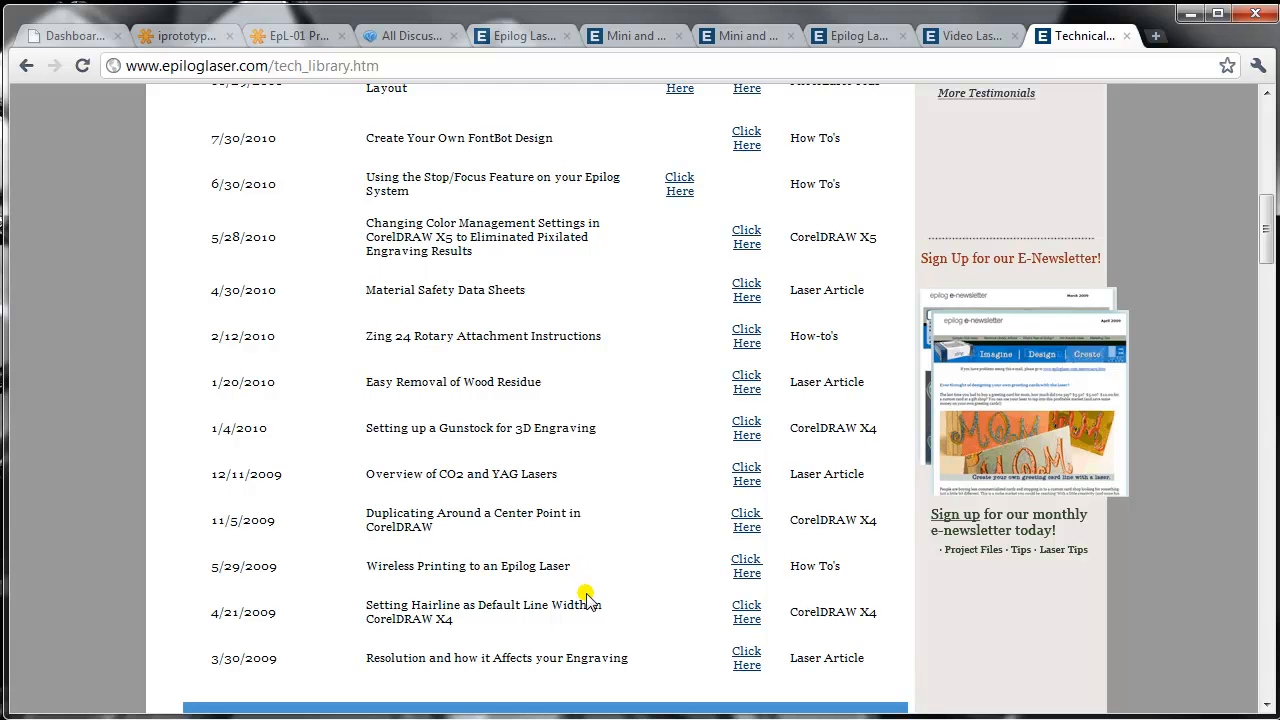
pyautogui.scroll(-1, 586, 596)
pyautogui.scroll(-2, 586, 594)
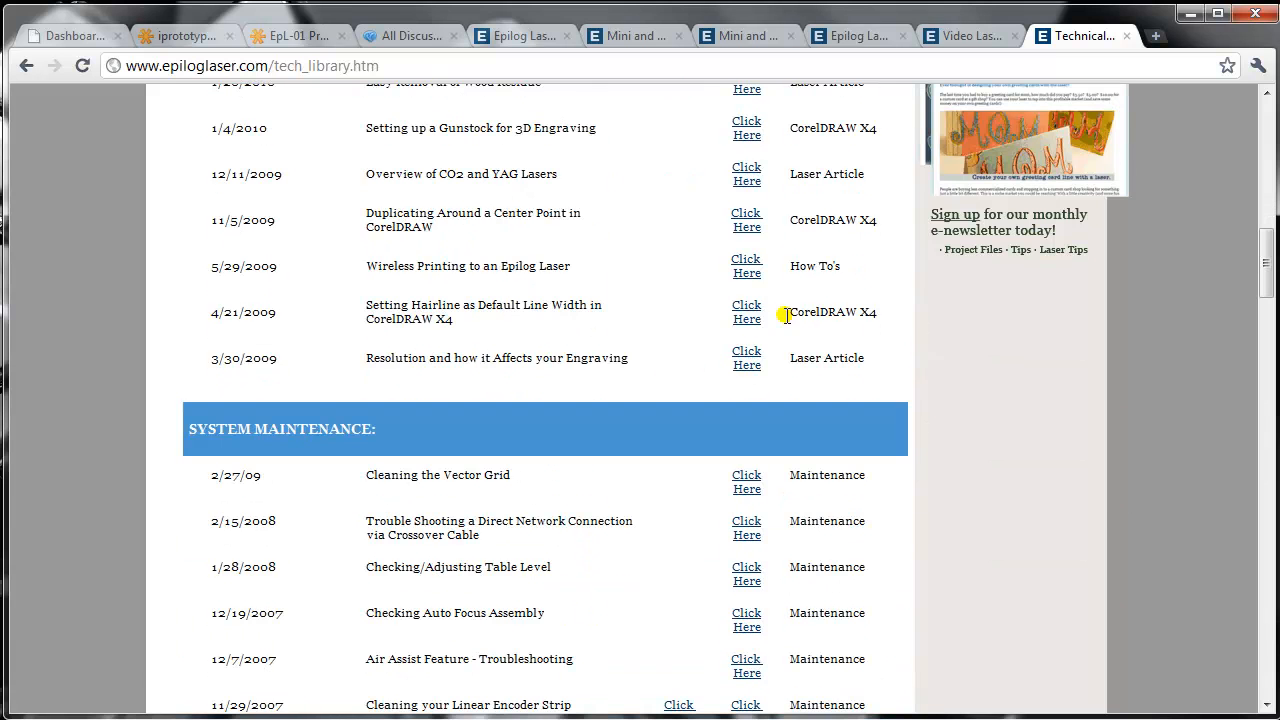
# - Review the library's system maintenance, laser how-to, laser system and print driver articles, and return to the top
pyautogui.scroll(-2, 500, 490)
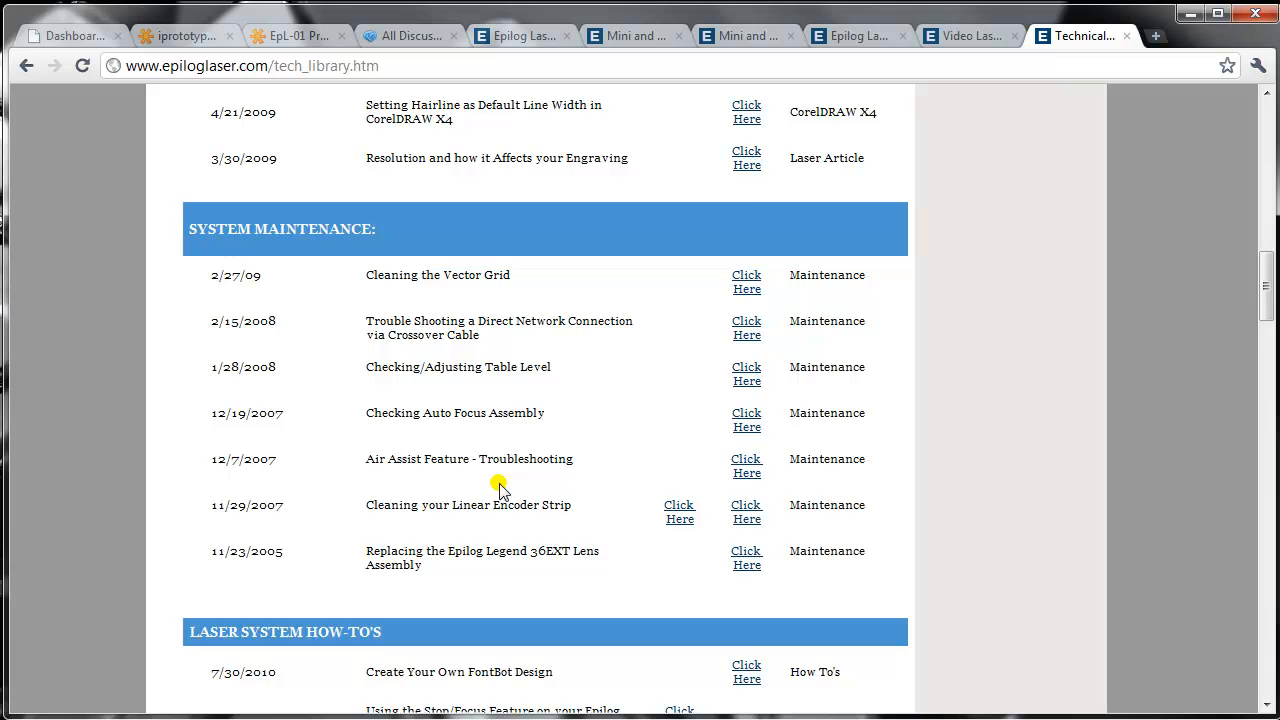
pyautogui.scroll(-2, 498, 490)
pyautogui.scroll(-1, 499, 492)
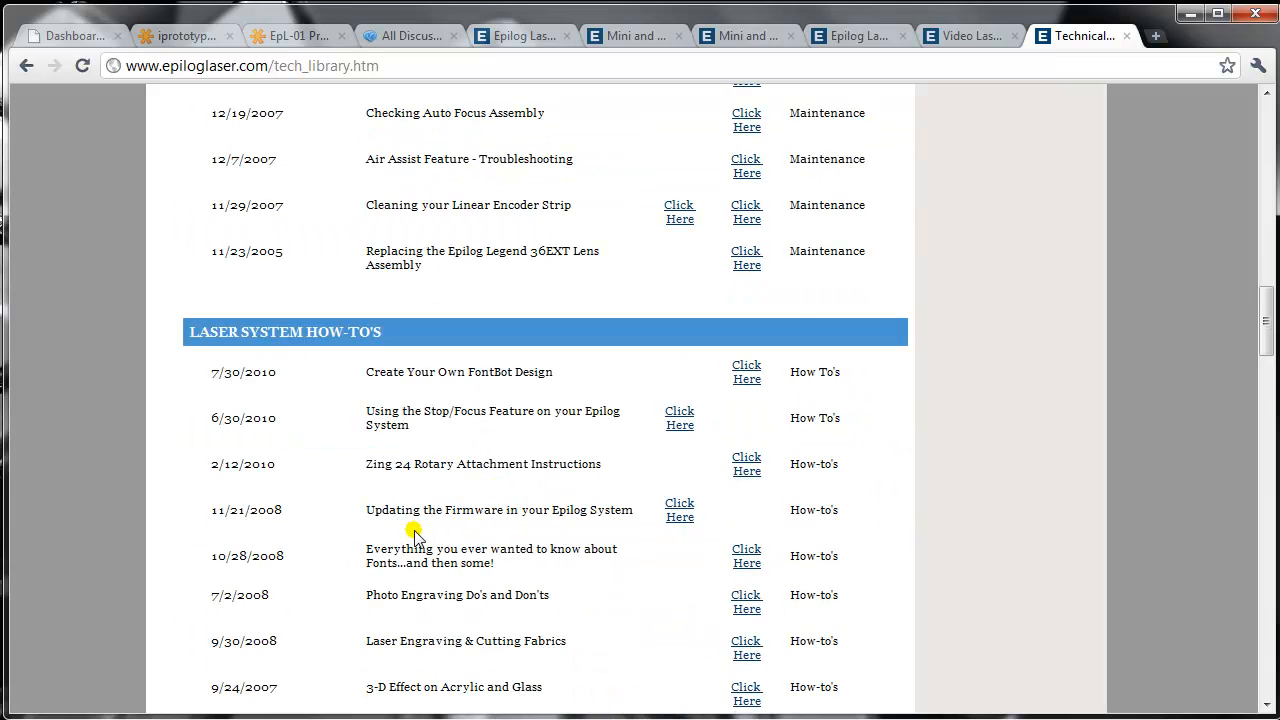
pyautogui.scroll(-3, 405, 530)
pyautogui.scroll(-3, 405, 530)
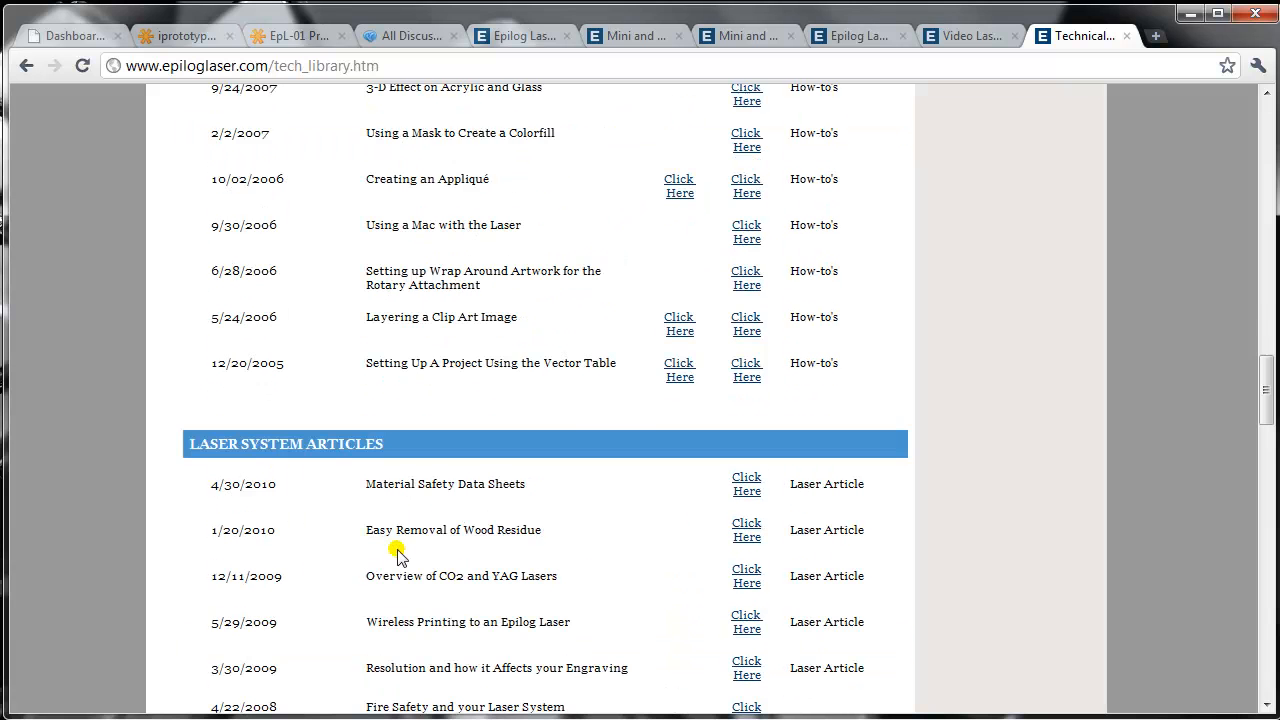
pyautogui.scroll(-4, 553, 490)
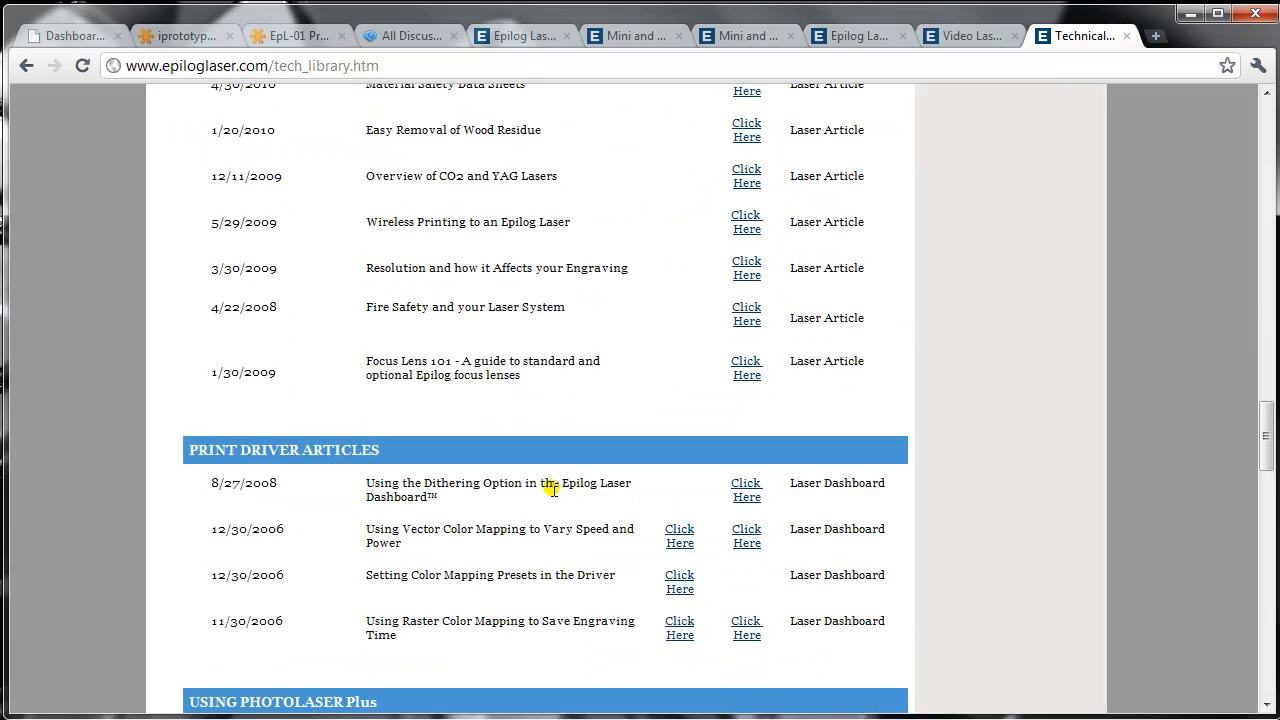
pyautogui.scroll(7, 540, 480)
pyautogui.scroll(15, 540, 480)
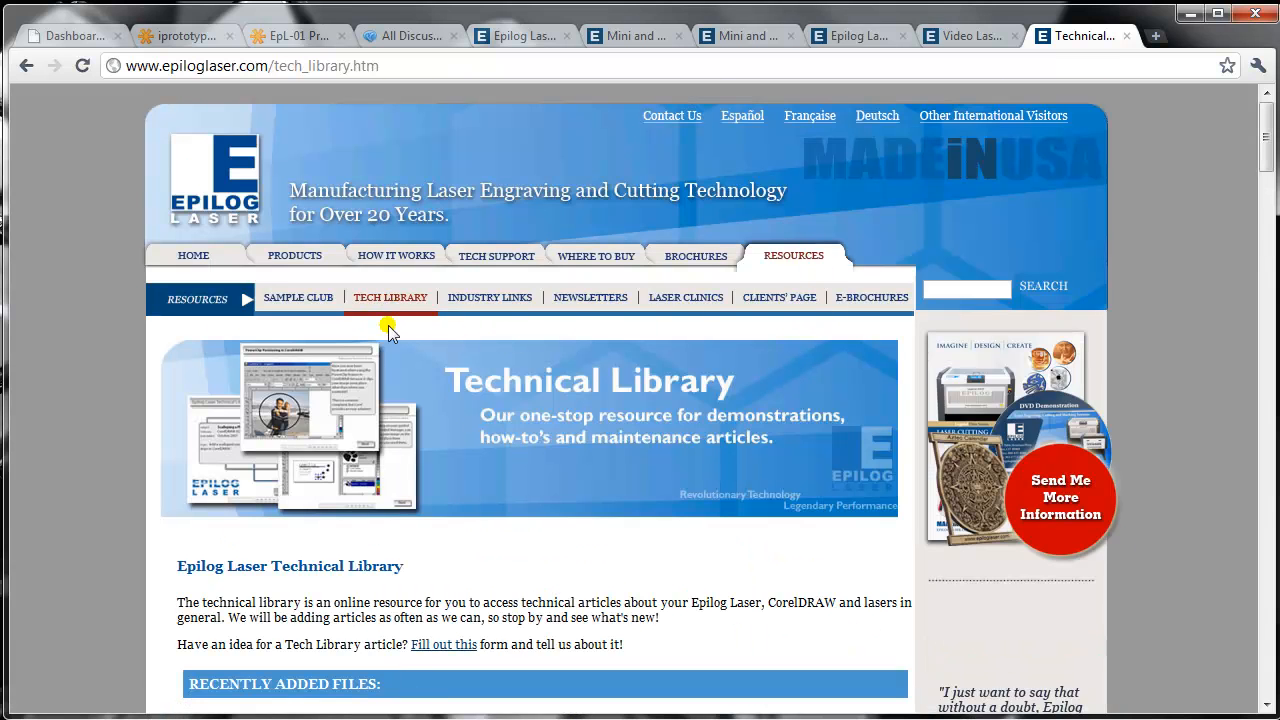
# - Switch to the Desktop folder in Windows Explorer and check the extraction options for the downloaded driver_807.exe
pyautogui.click(958, 40)
pyautogui.click(858, 36)
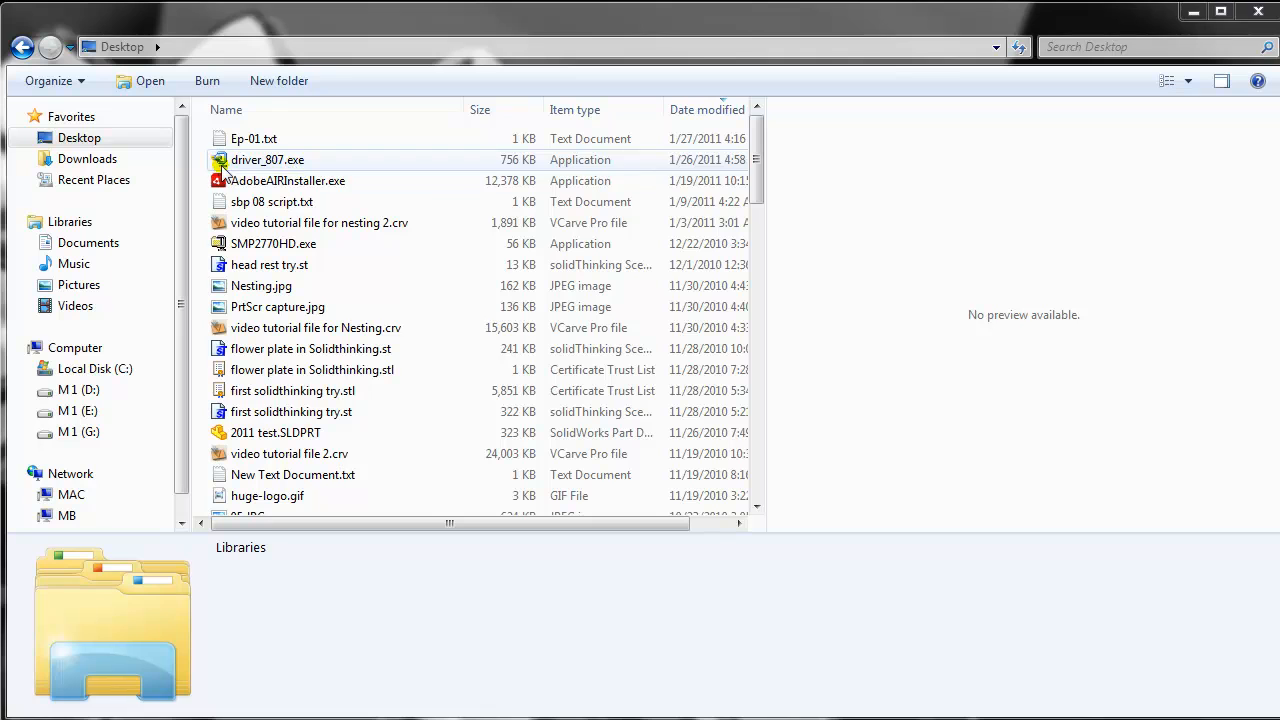
pyautogui.click(295, 170)
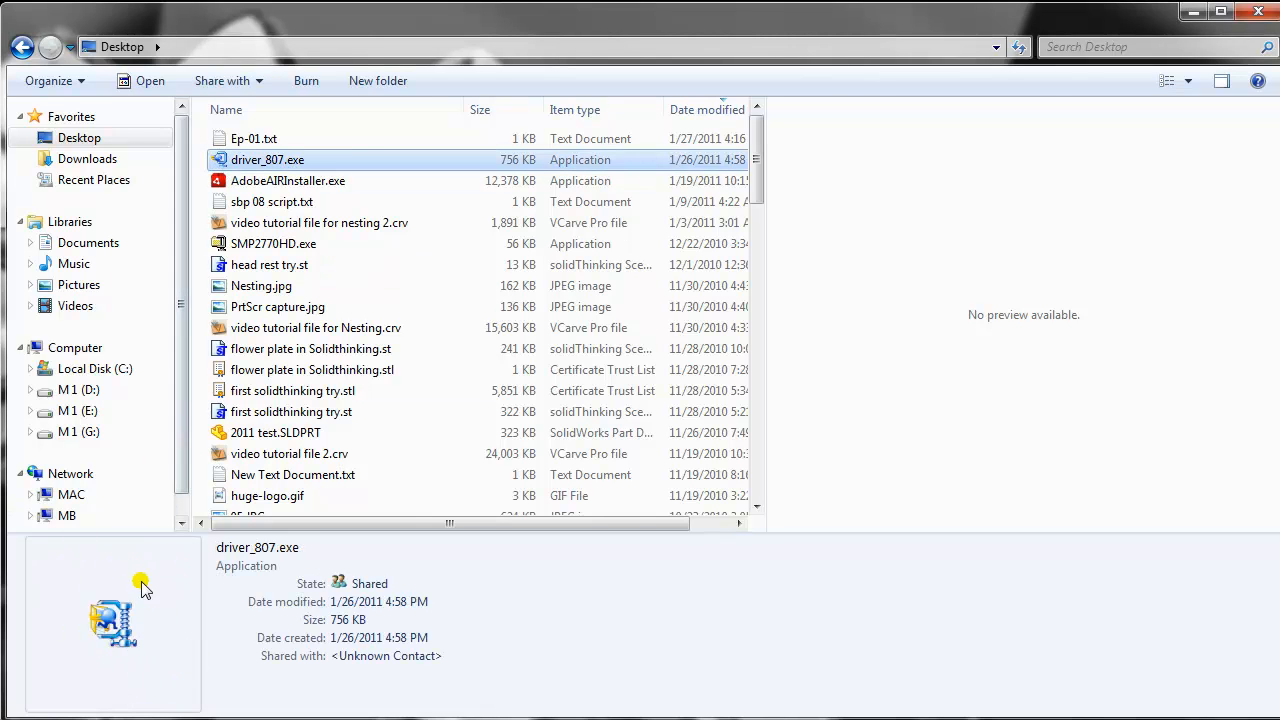
pyautogui.rightClick(268, 165)
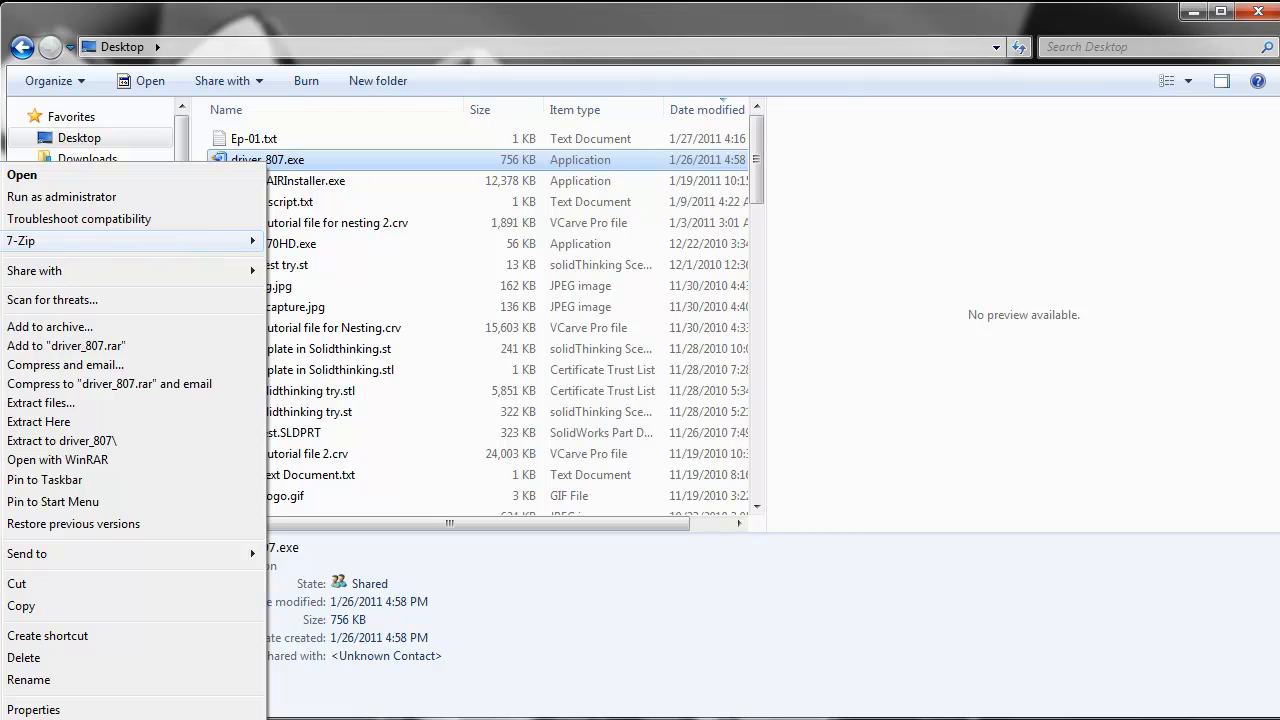
pyautogui.press('Escape')
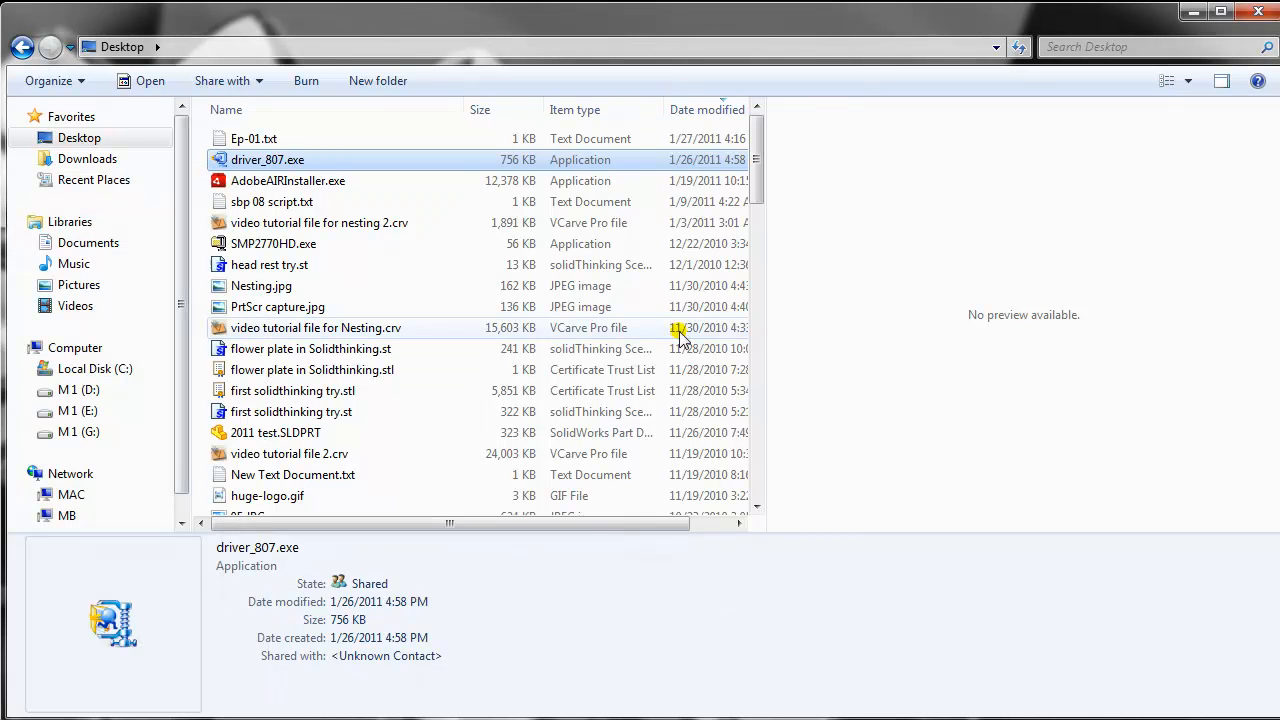
# - Open the extracted driver_807 folder and its Mini_Helix_EXT_X64Driver_8.07 subfolder to see the driver files
pyautogui.click(272, 343)
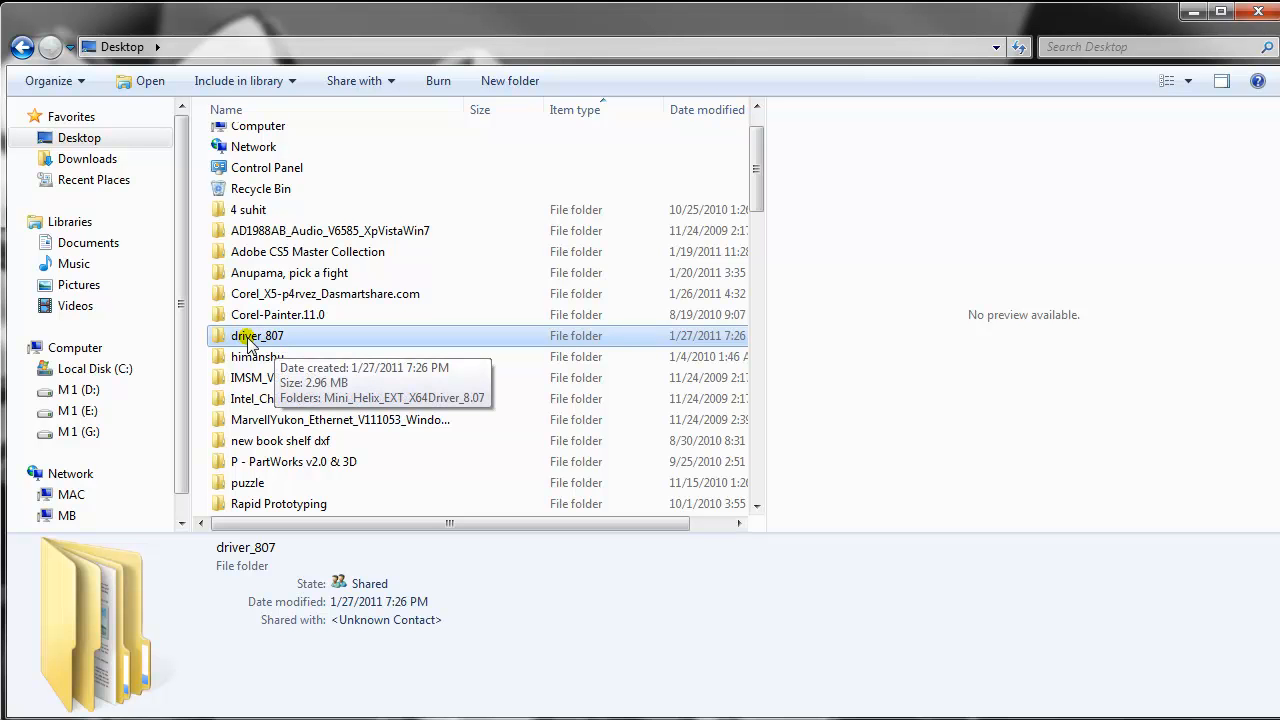
pyautogui.doubleClick(256, 340)
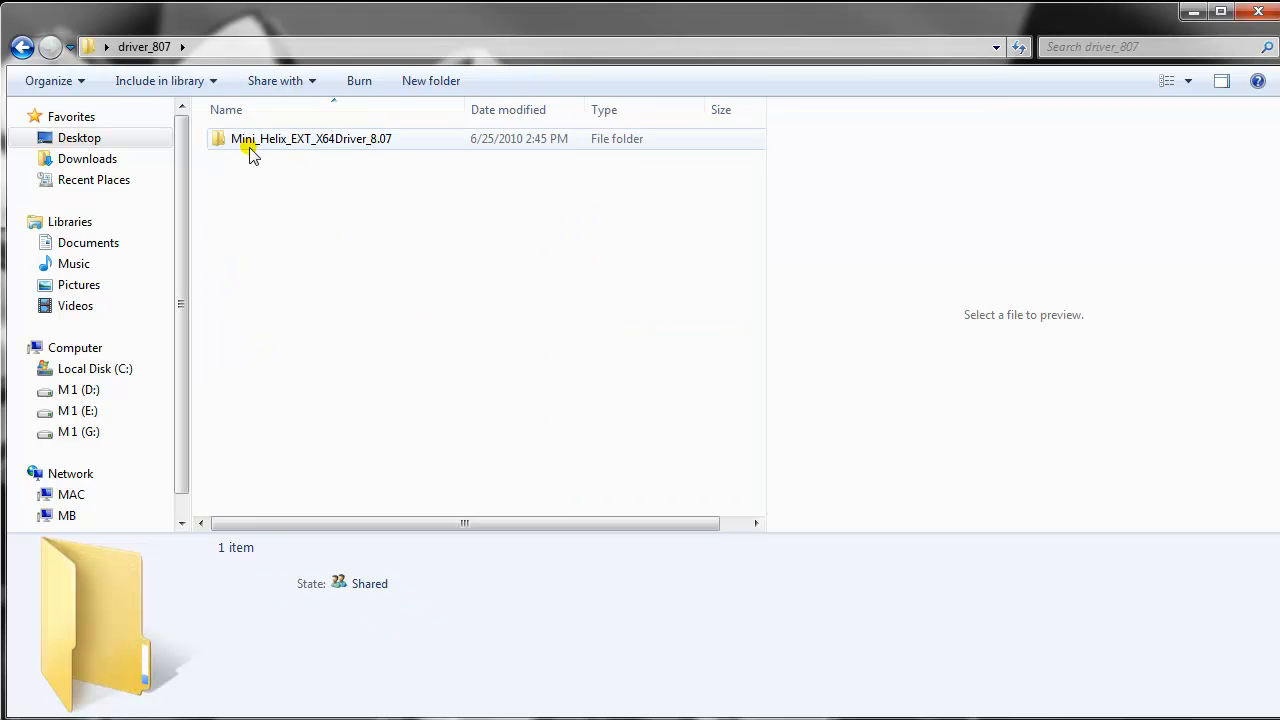
pyautogui.doubleClick(335, 140)
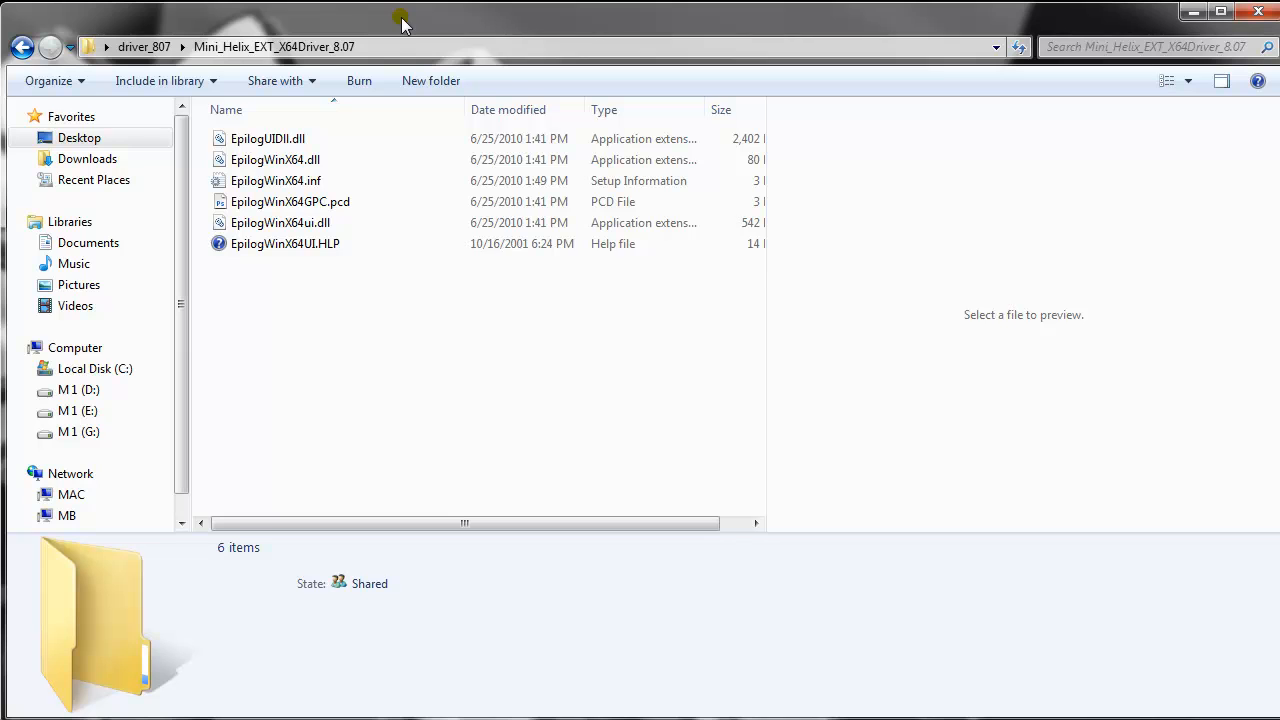
# - Apply folder view options that show hidden files, folders and drives, with empty drives and known file type extensions not hidden
pyautogui.press('alt')
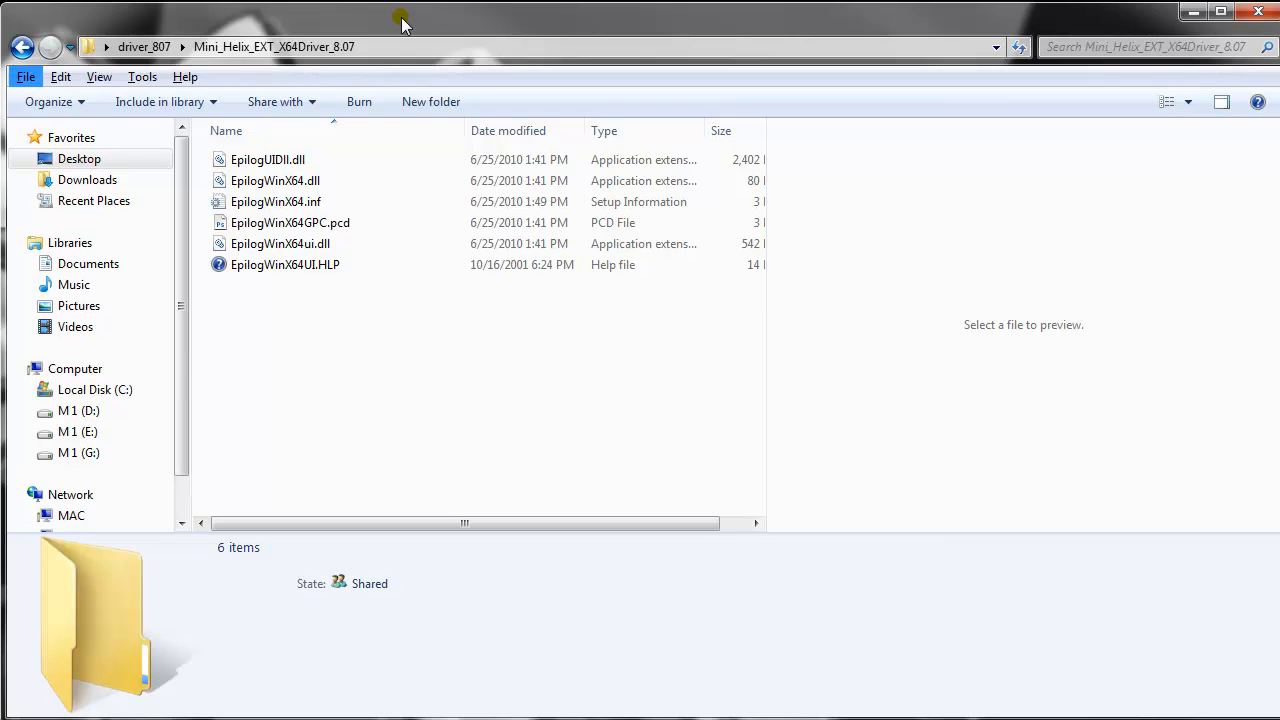
pyautogui.click(147, 78)
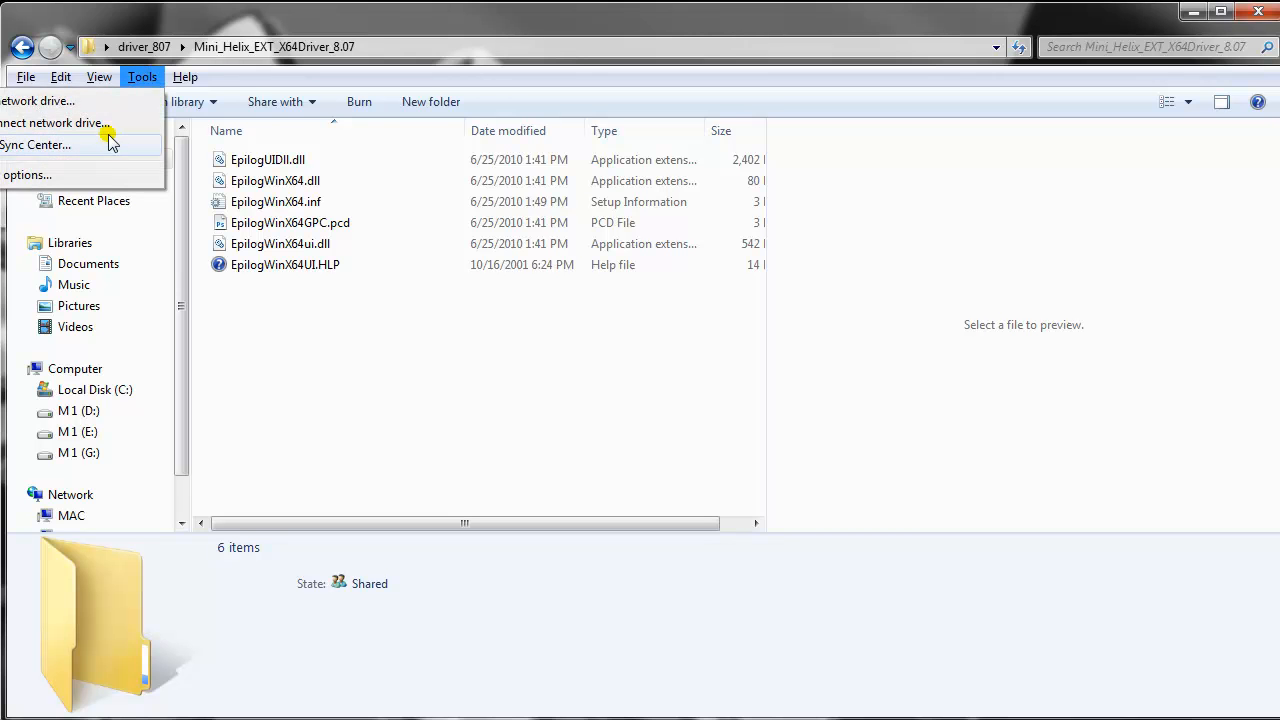
pyautogui.click(110, 175)
pyautogui.moveTo(183, 104); pyautogui.dragTo(501, 88)
pyautogui.click(412, 113)
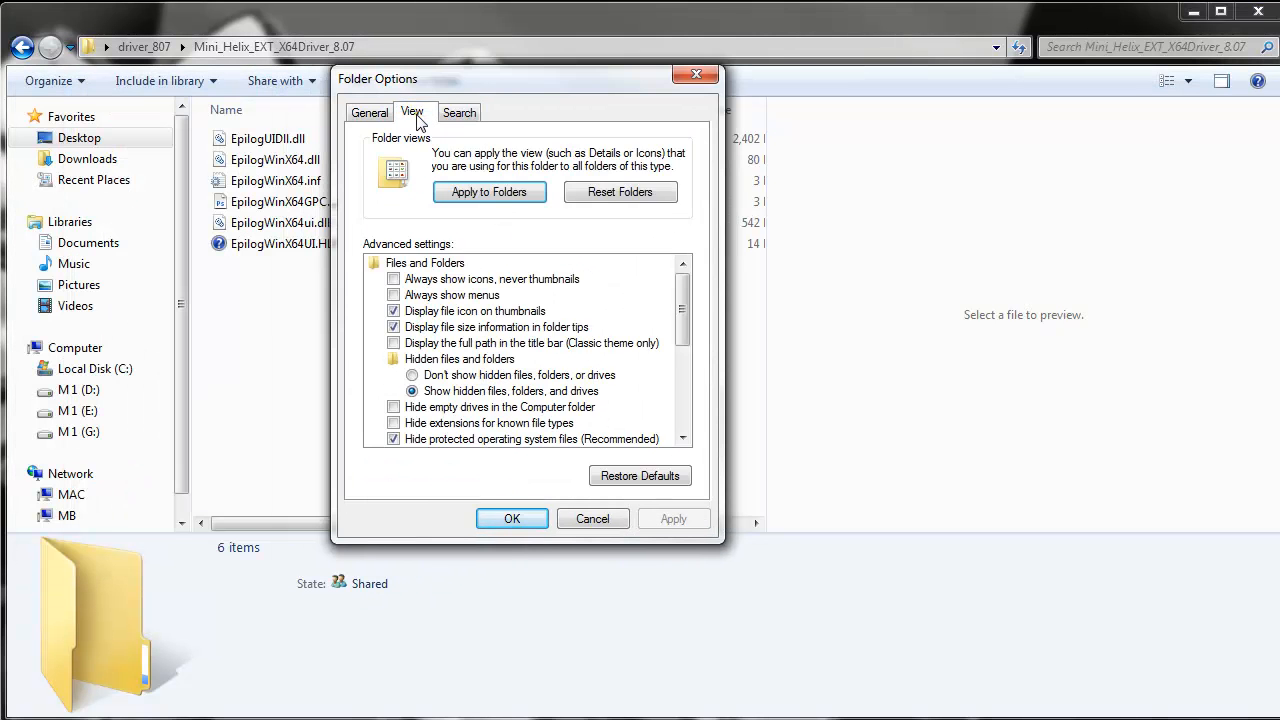
pyautogui.click(393, 408)
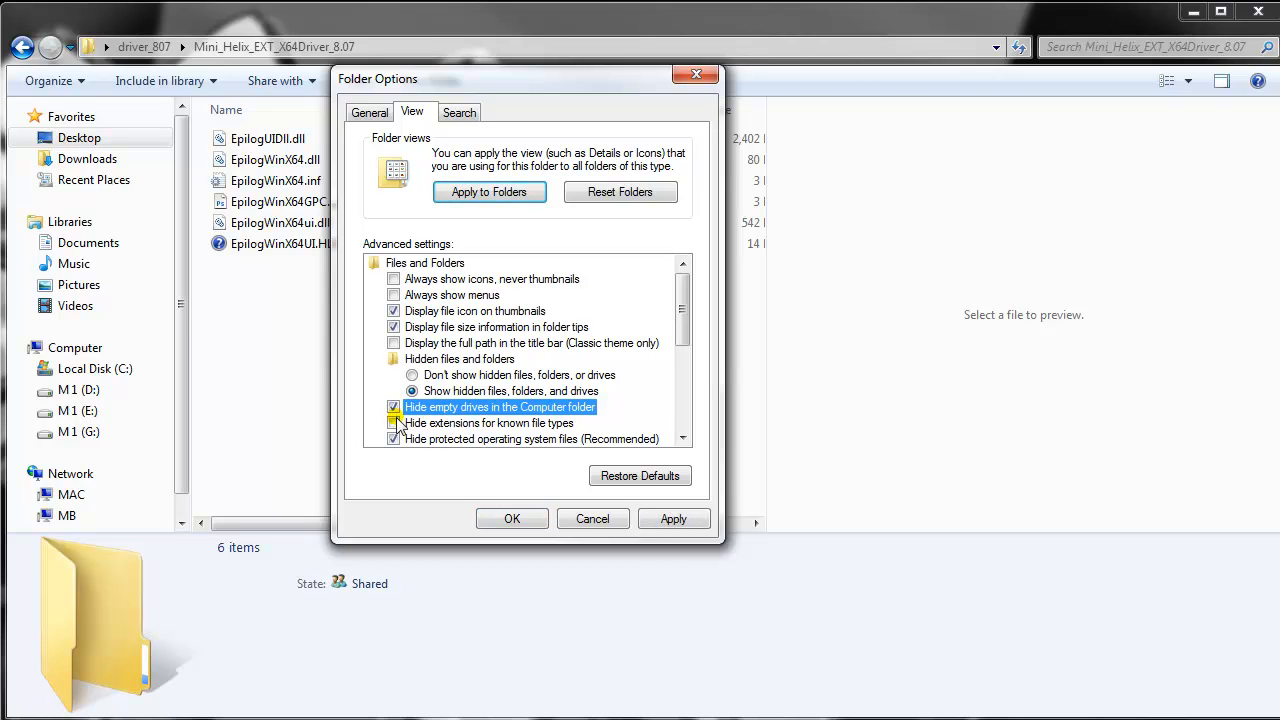
pyautogui.click(394, 423)
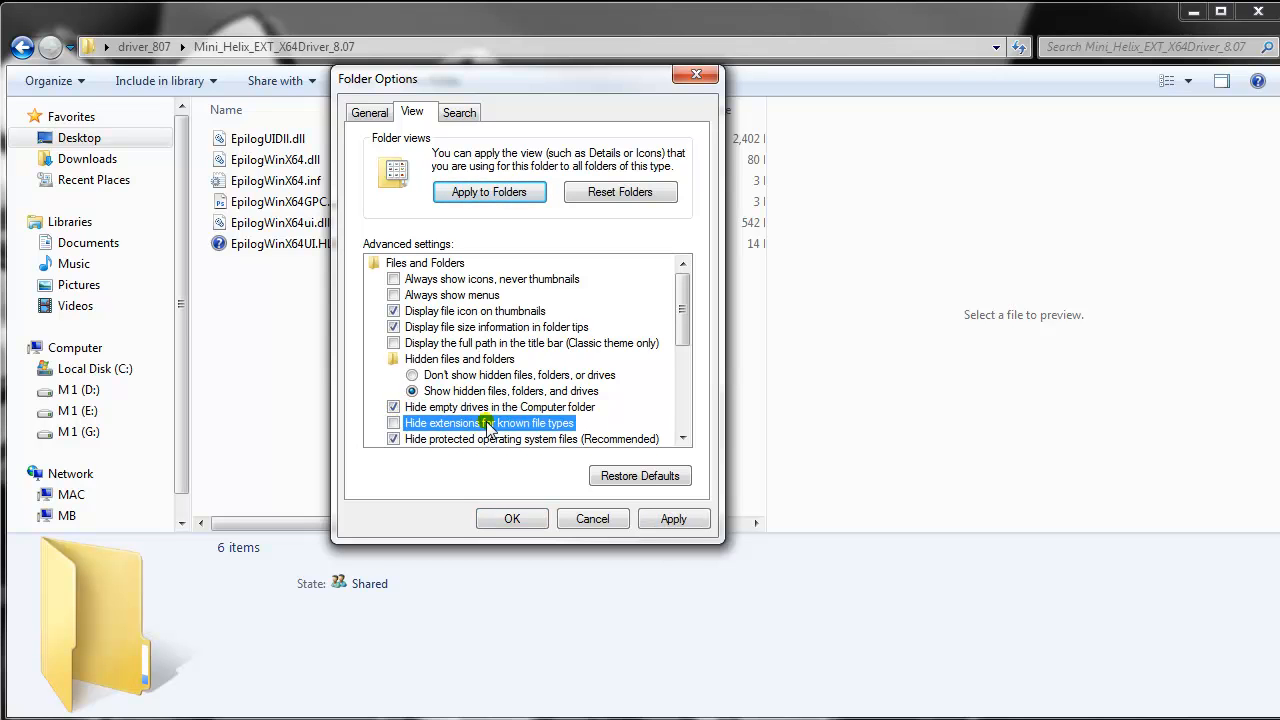
pyautogui.click(393, 407)
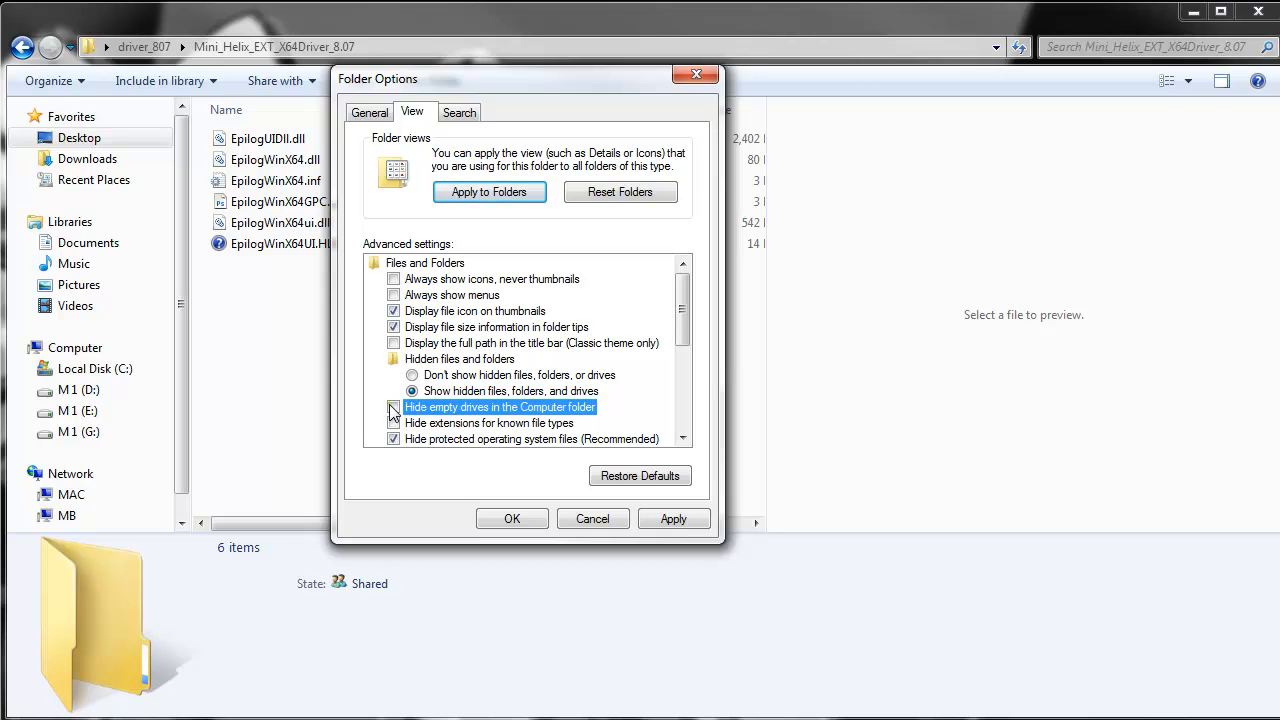
pyautogui.click(662, 522)
pyautogui.click(506, 519)
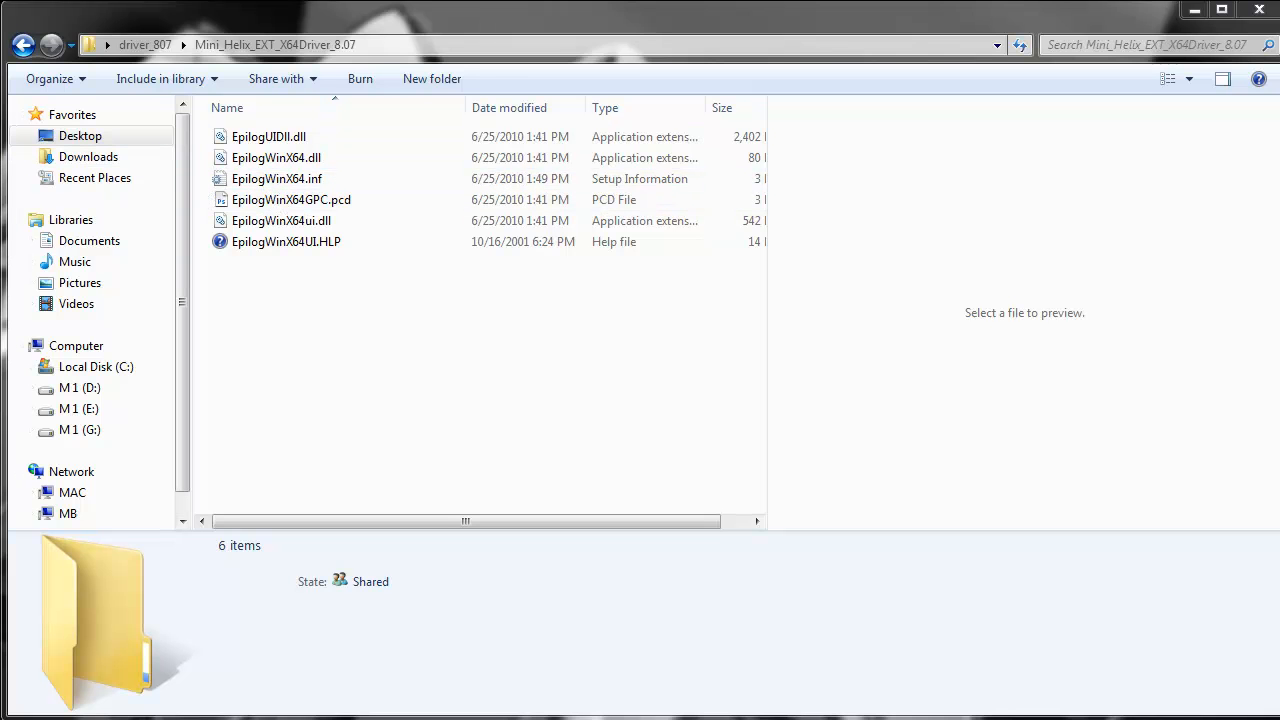
# - Start adding a local printer from Devices and Printers, using the existing port LPT1: (Printer Port)
pyautogui.press('super')
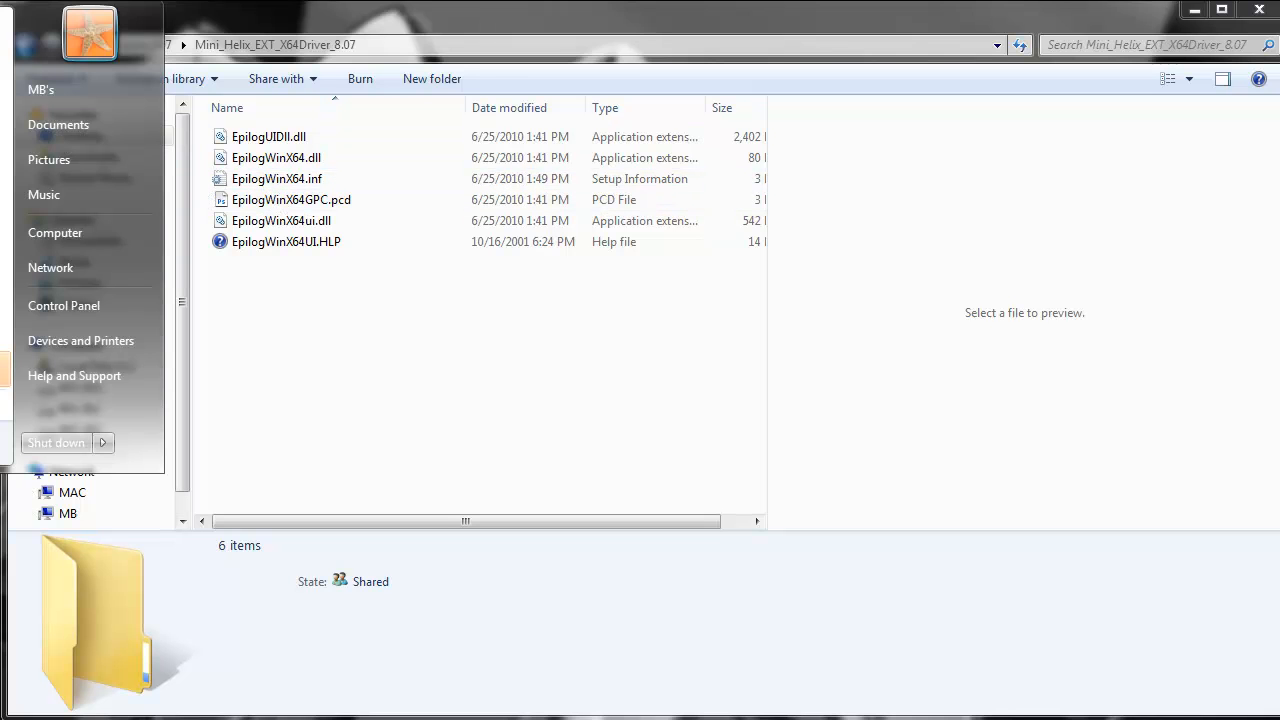
pyautogui.click(88, 342)
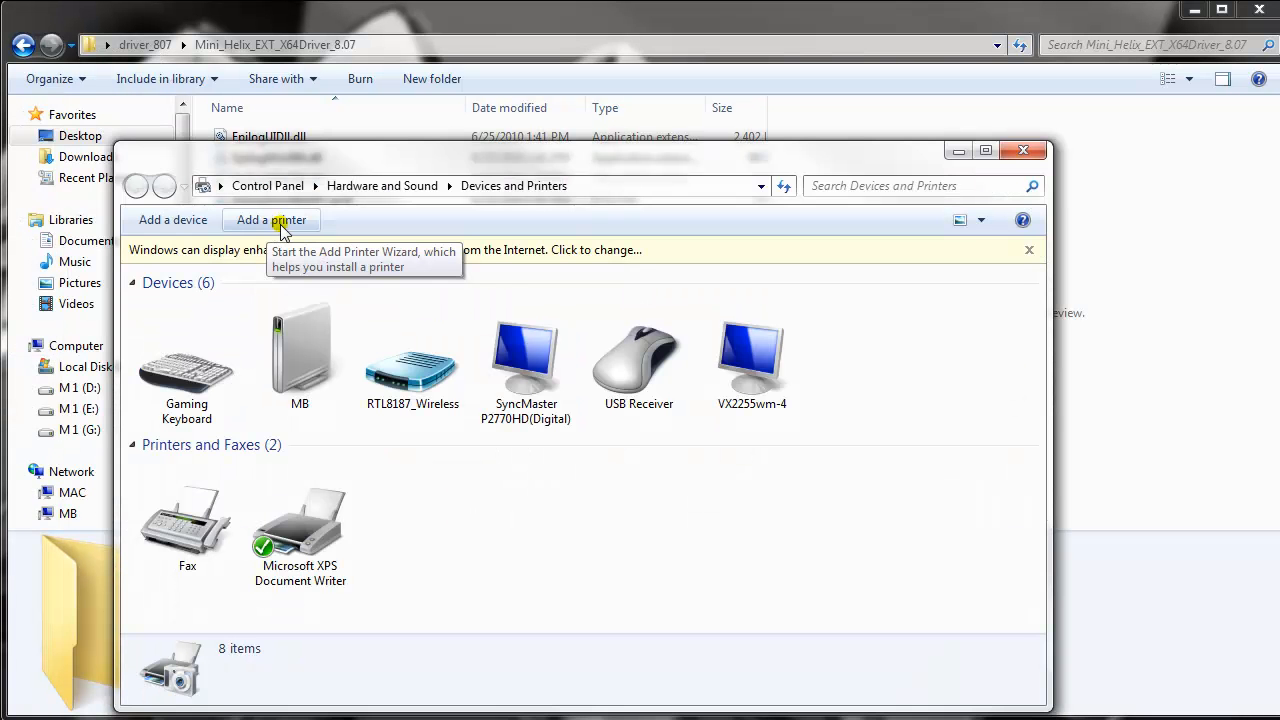
pyautogui.click(280, 220)
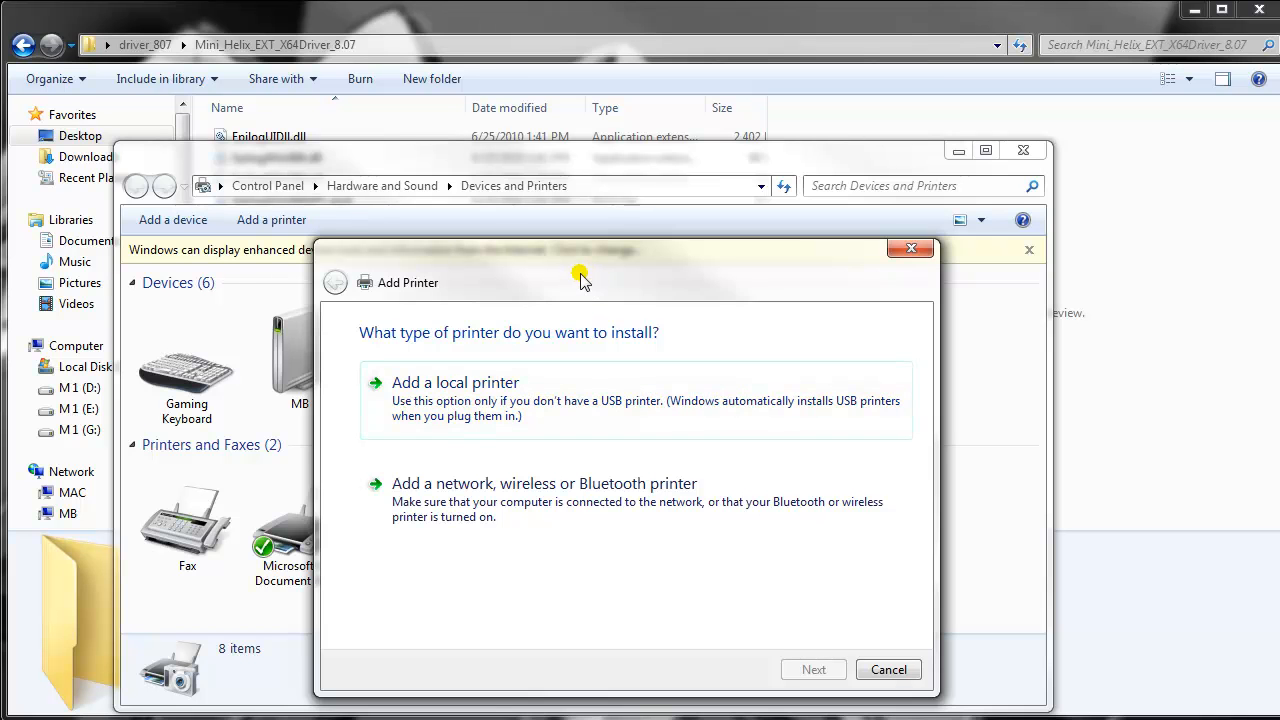
pyautogui.moveTo(580, 280); pyautogui.dragTo(514, 154)
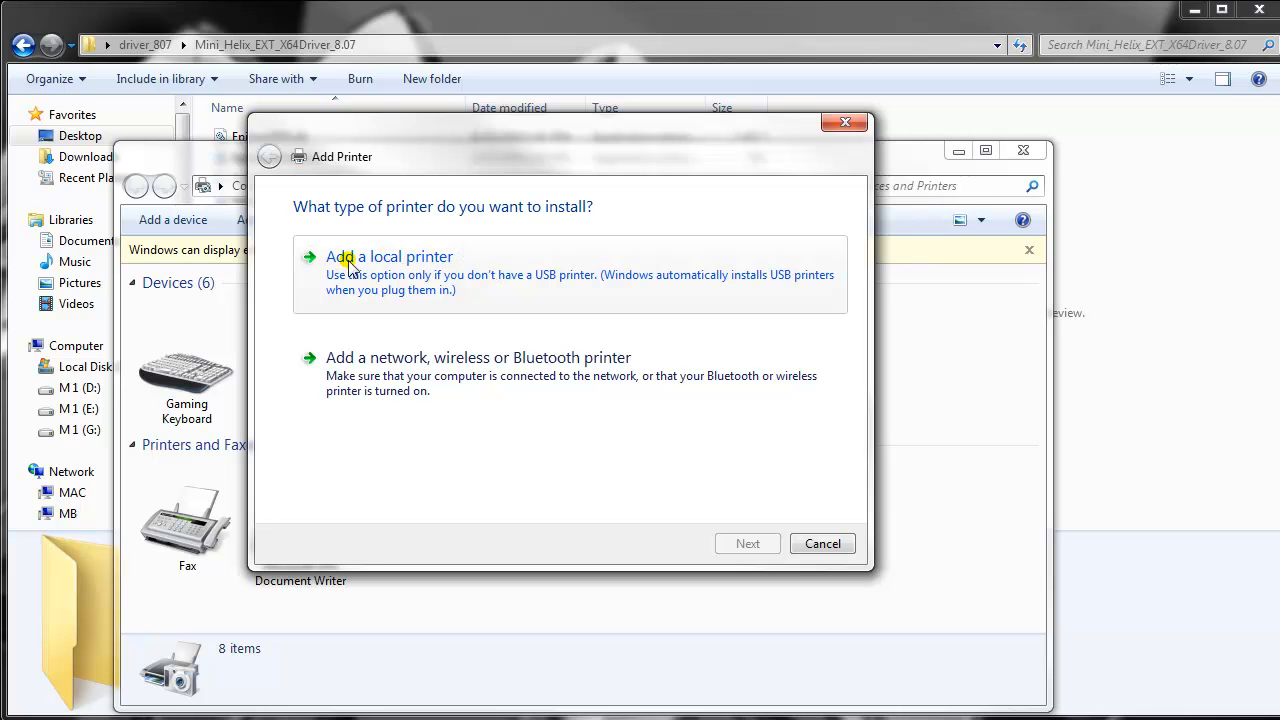
pyautogui.click(395, 265)
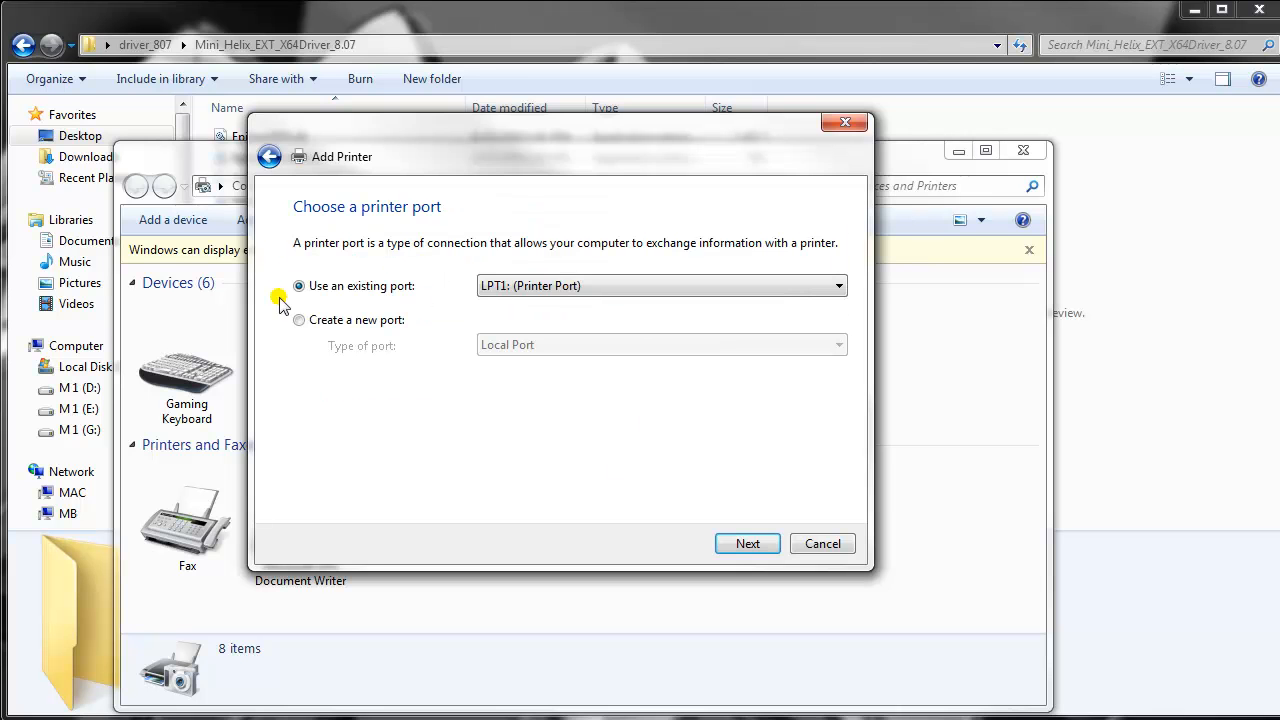
pyautogui.click(743, 545)
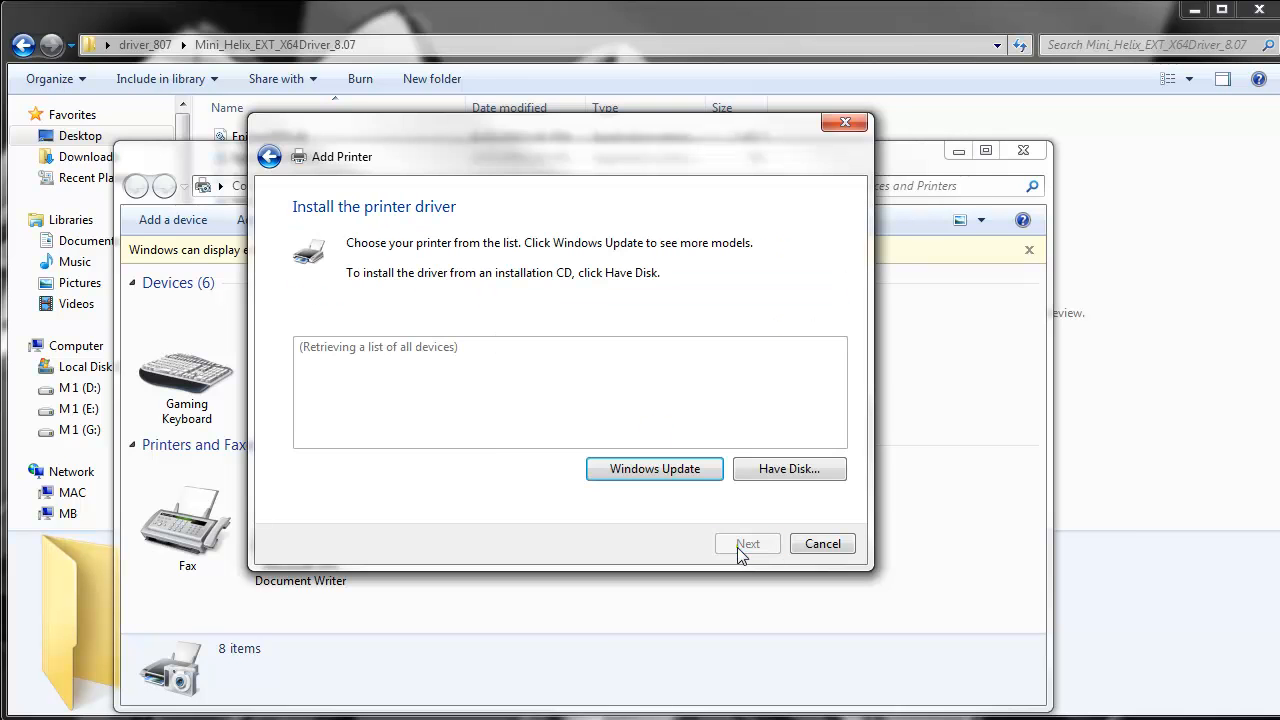
# - Load the printer driver from EpilogWinX64.inf in the desktop folder driver_807, subfolder Mini_Helix_EXT_X64Driver_8.07
pyautogui.click(789, 476)
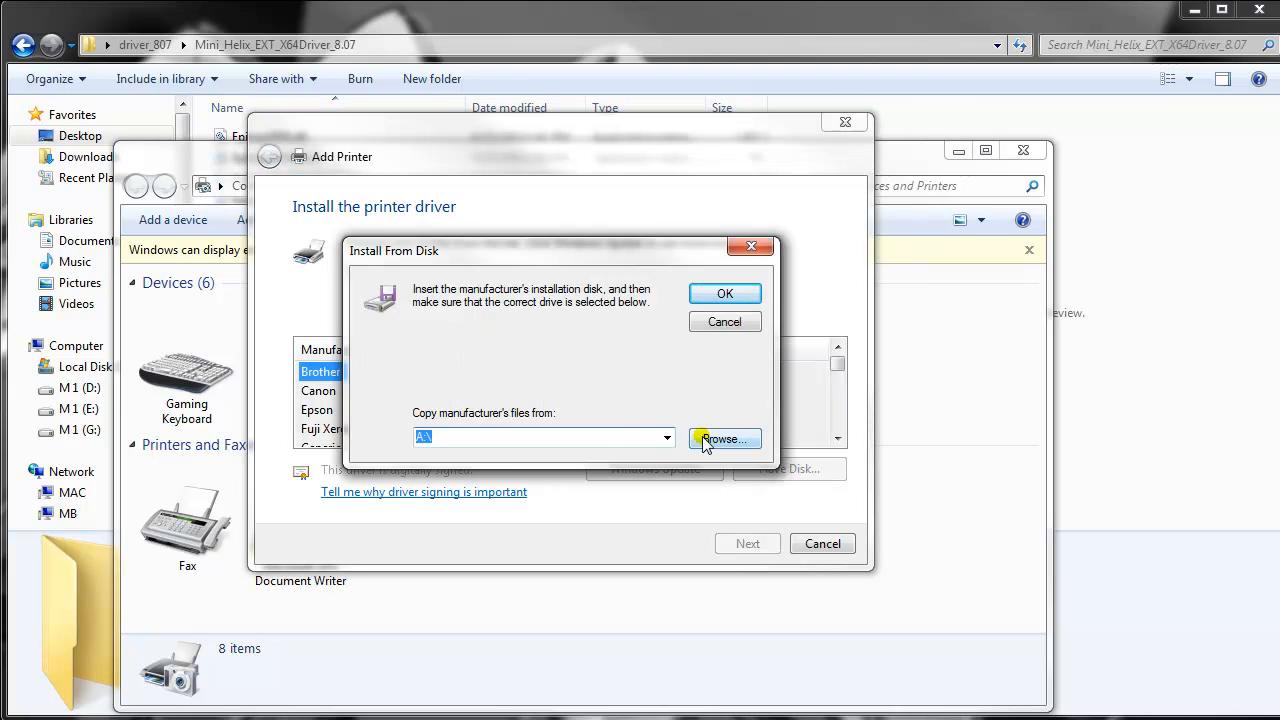
pyautogui.click(731, 447)
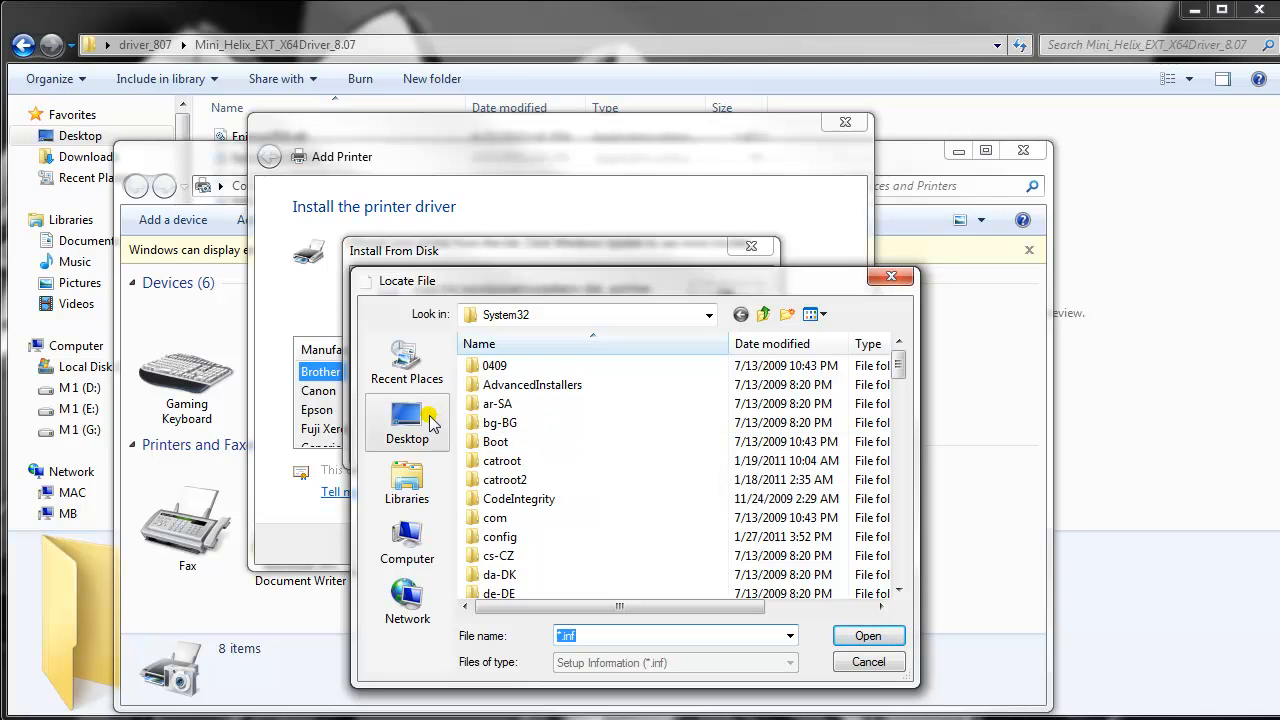
pyautogui.click(407, 422)
pyautogui.scroll(-1, 729, 474)
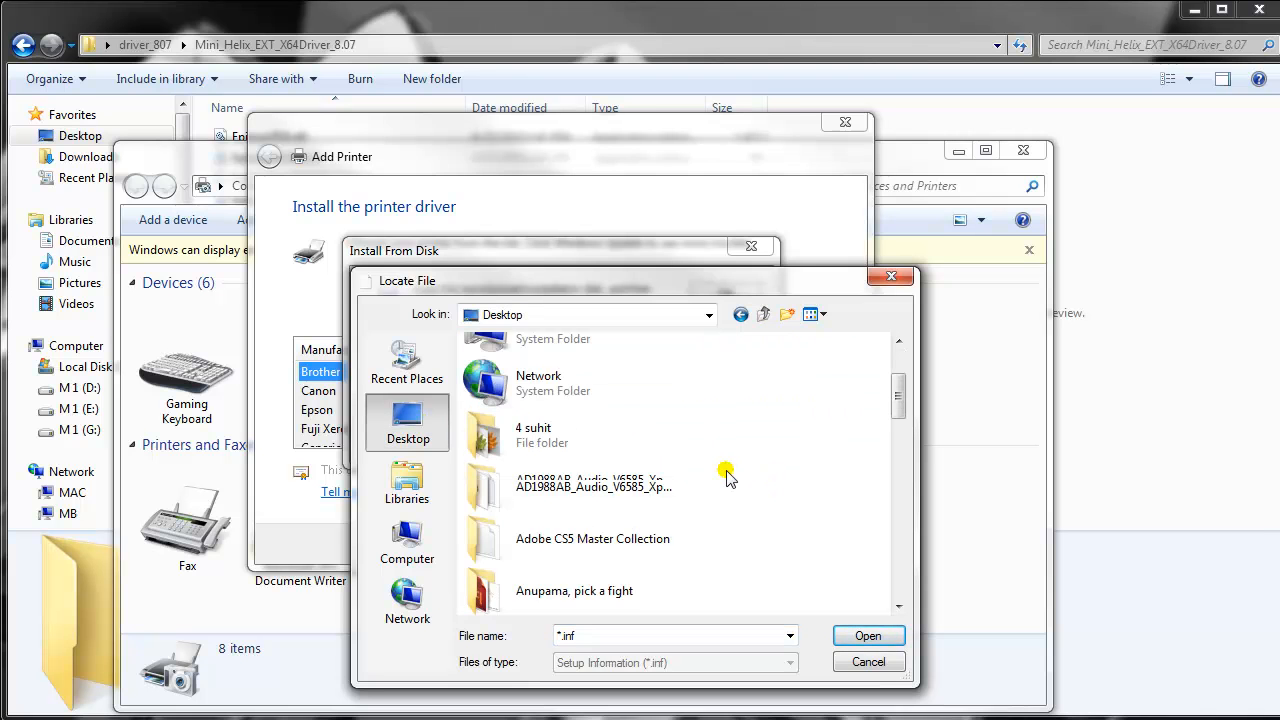
pyautogui.scroll(-3, 729, 474)
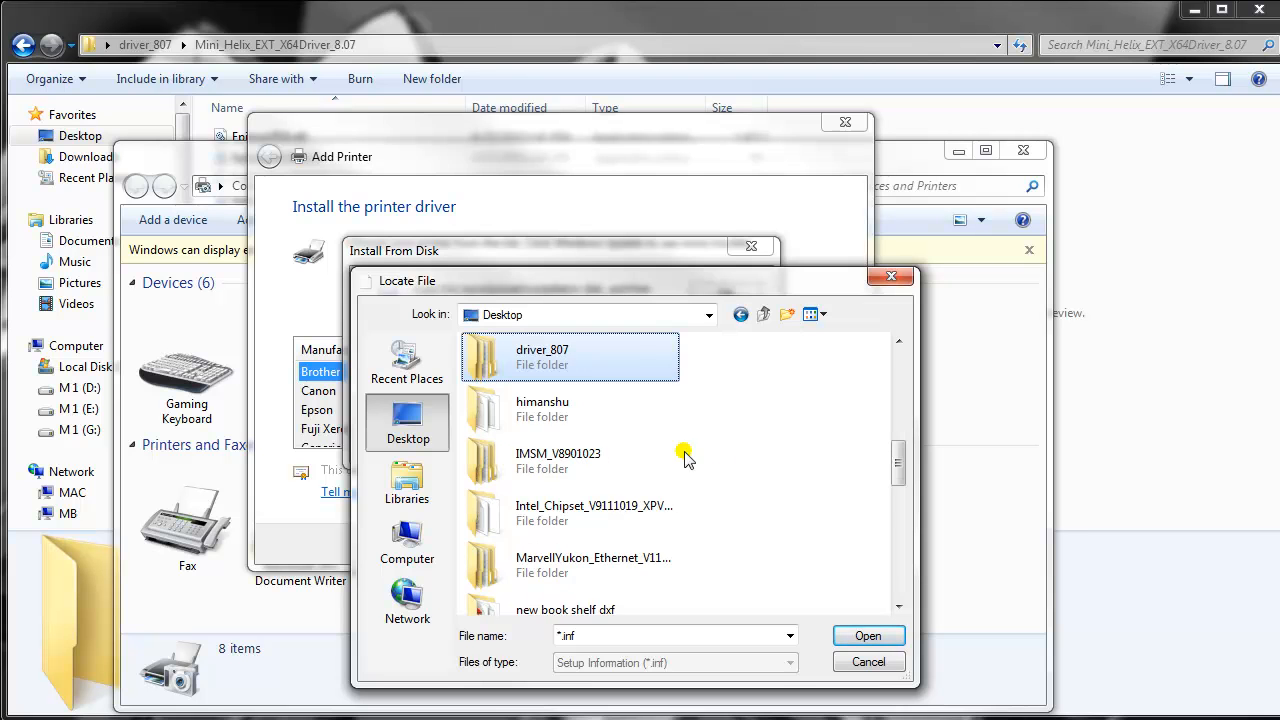
pyautogui.doubleClick(545, 360)
pyautogui.doubleClick(539, 368)
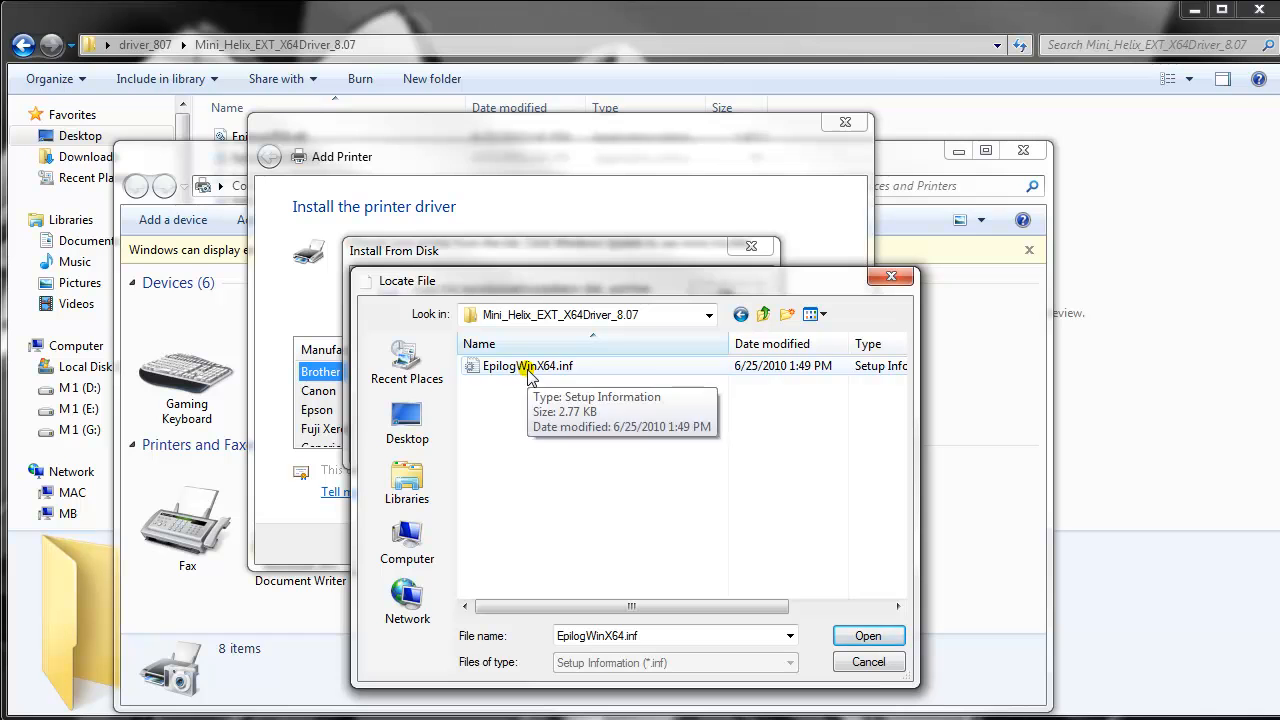
pyautogui.click(529, 370)
pyautogui.click(849, 633)
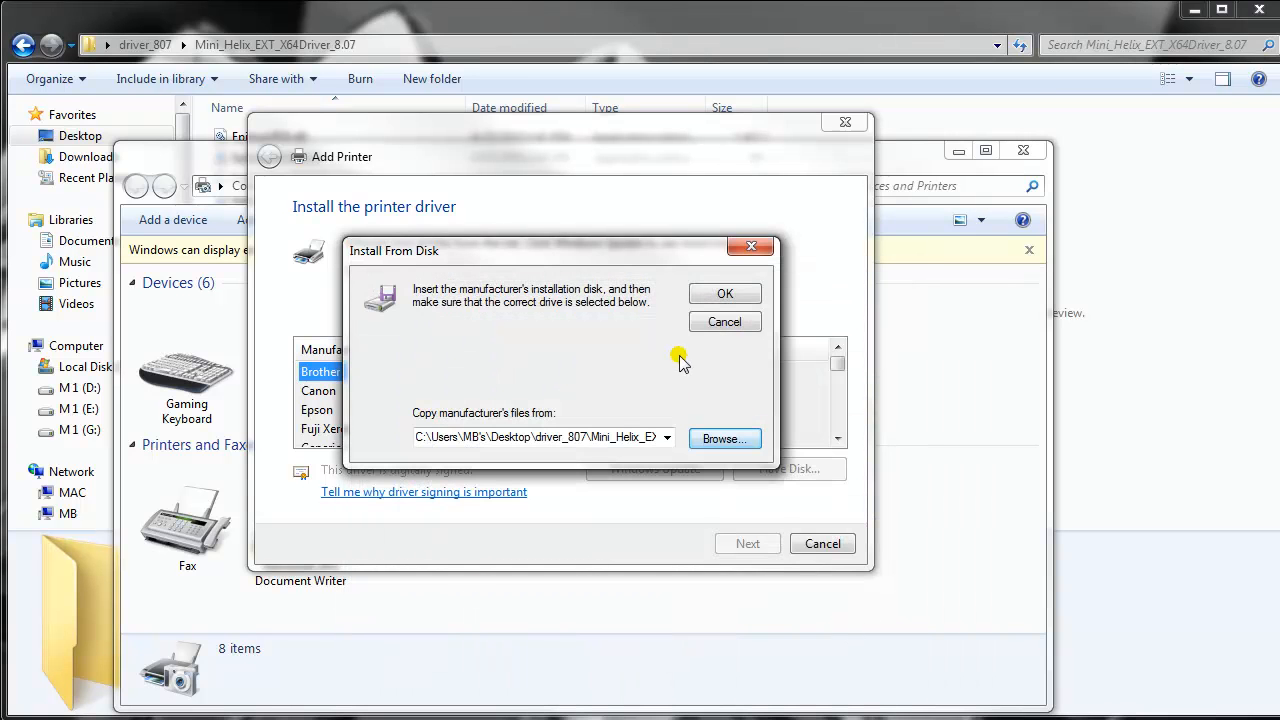
pyautogui.click(717, 294)
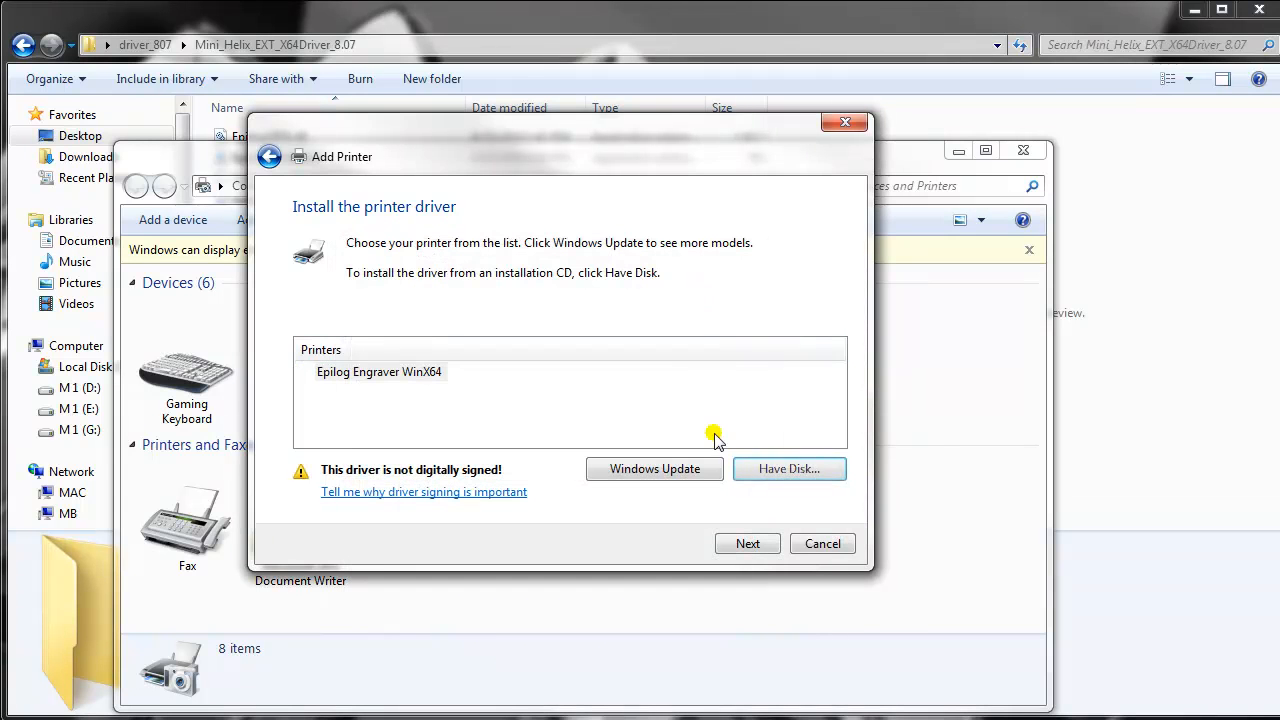
# - Install the Epilog Engraver WinX64 printer under its suggested name, accepting the unverified driver software
pyautogui.click(757, 543)
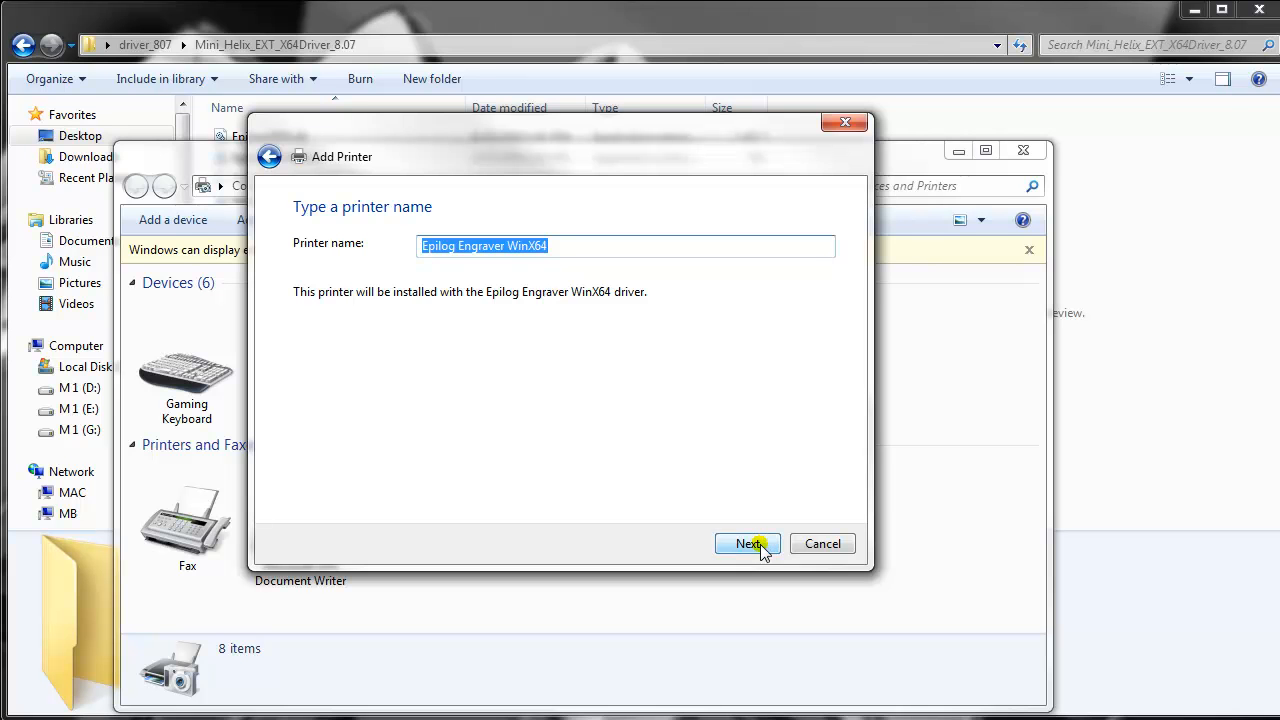
pyautogui.click(758, 544)
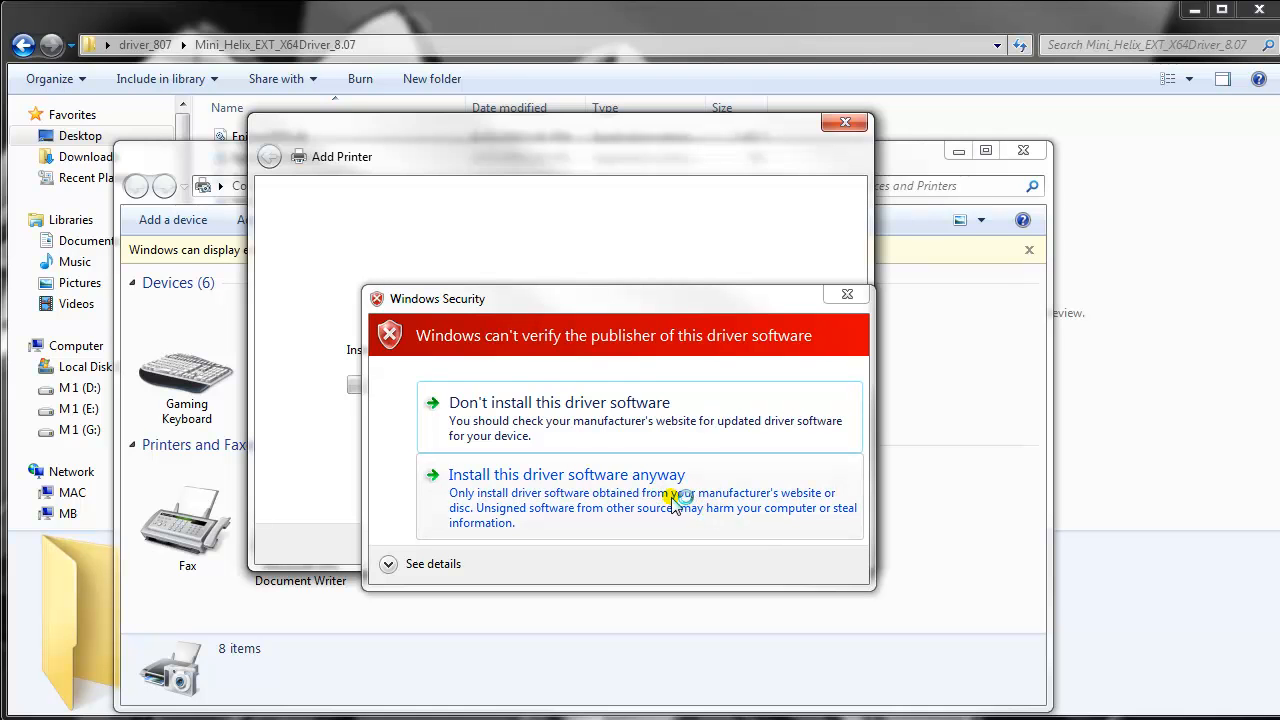
pyautogui.moveTo(668, 305); pyautogui.dragTo(626, 205)
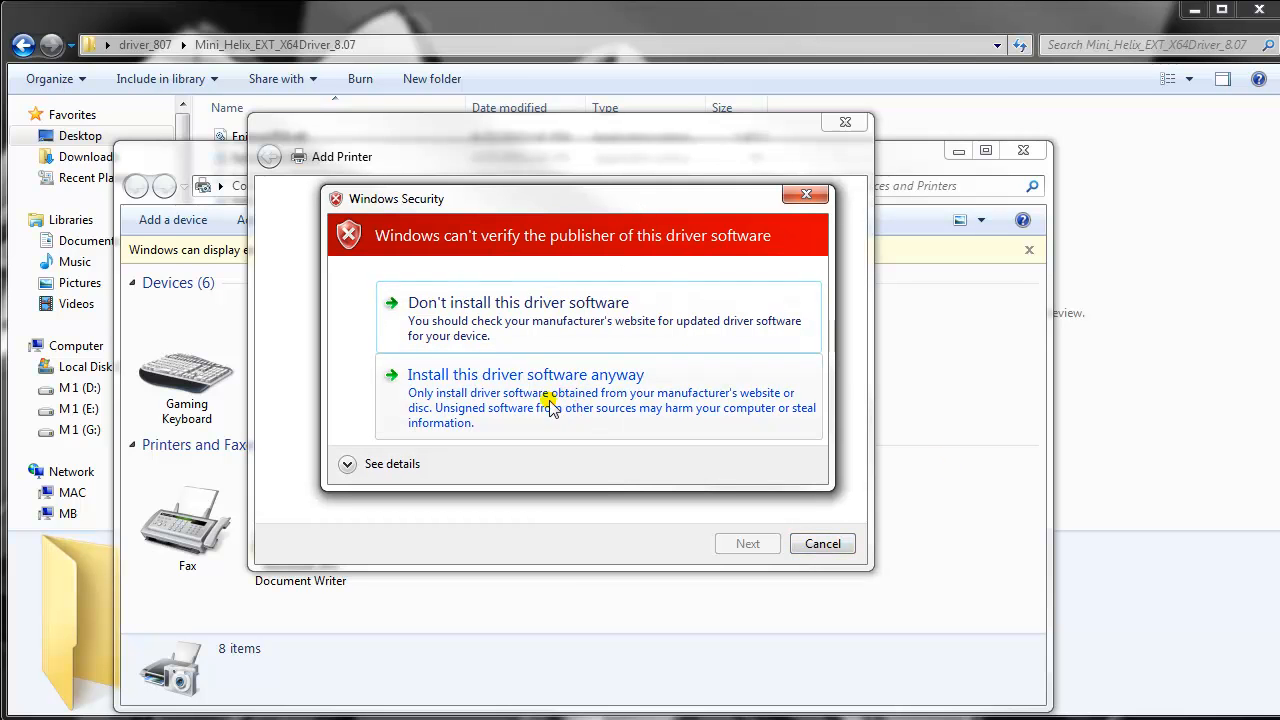
pyautogui.click(564, 398)
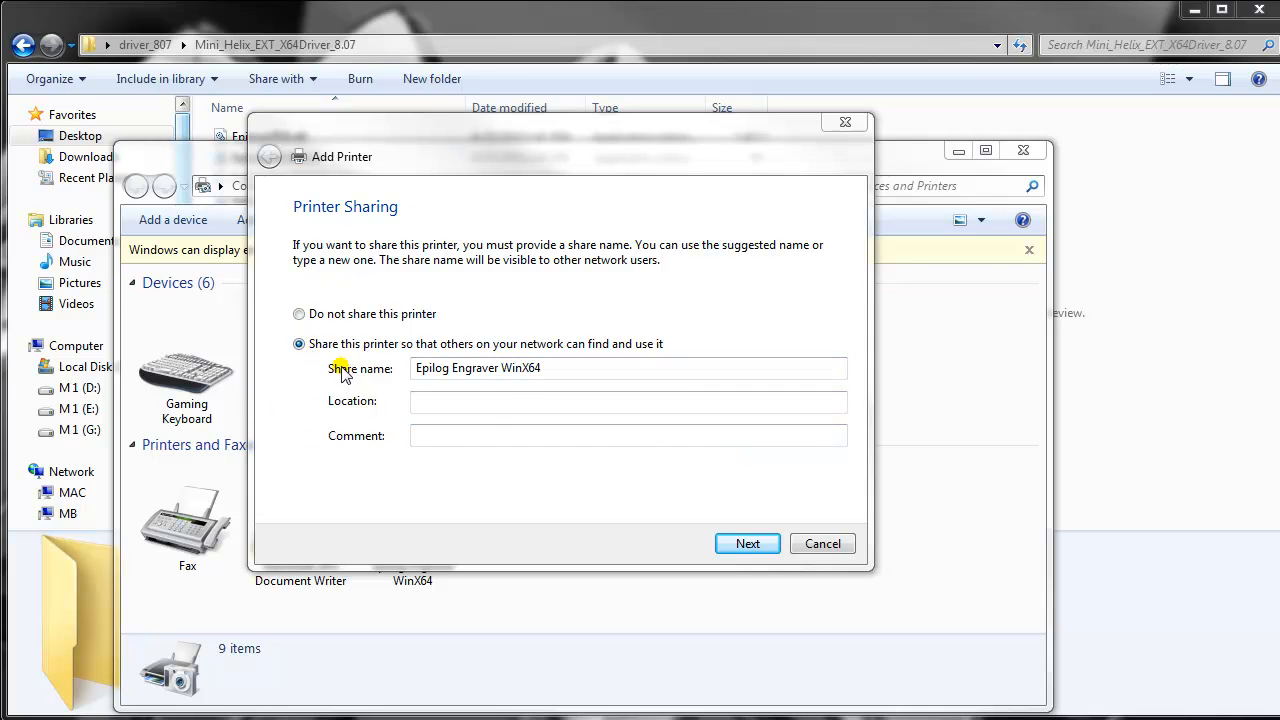
# - Finish adding the printer without sharing it or setting it as default, and close Devices and Printers
pyautogui.click(299, 315)
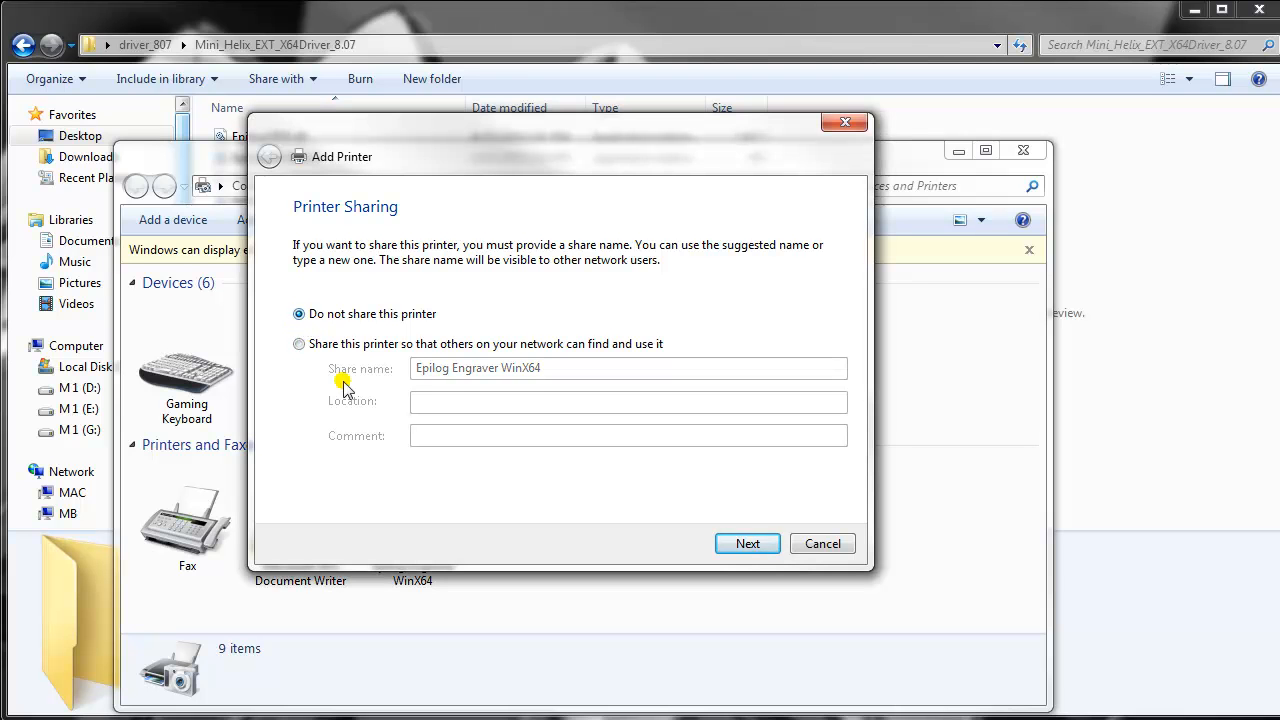
pyautogui.click(746, 552)
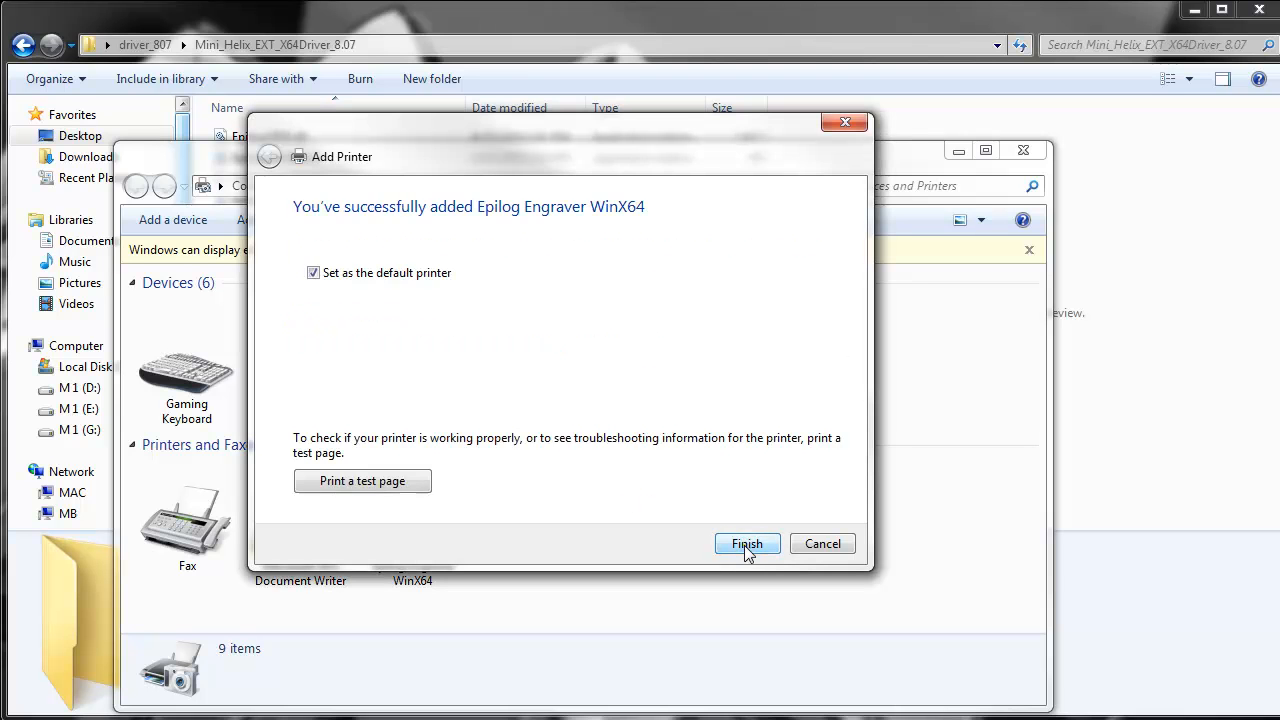
pyautogui.click(315, 275)
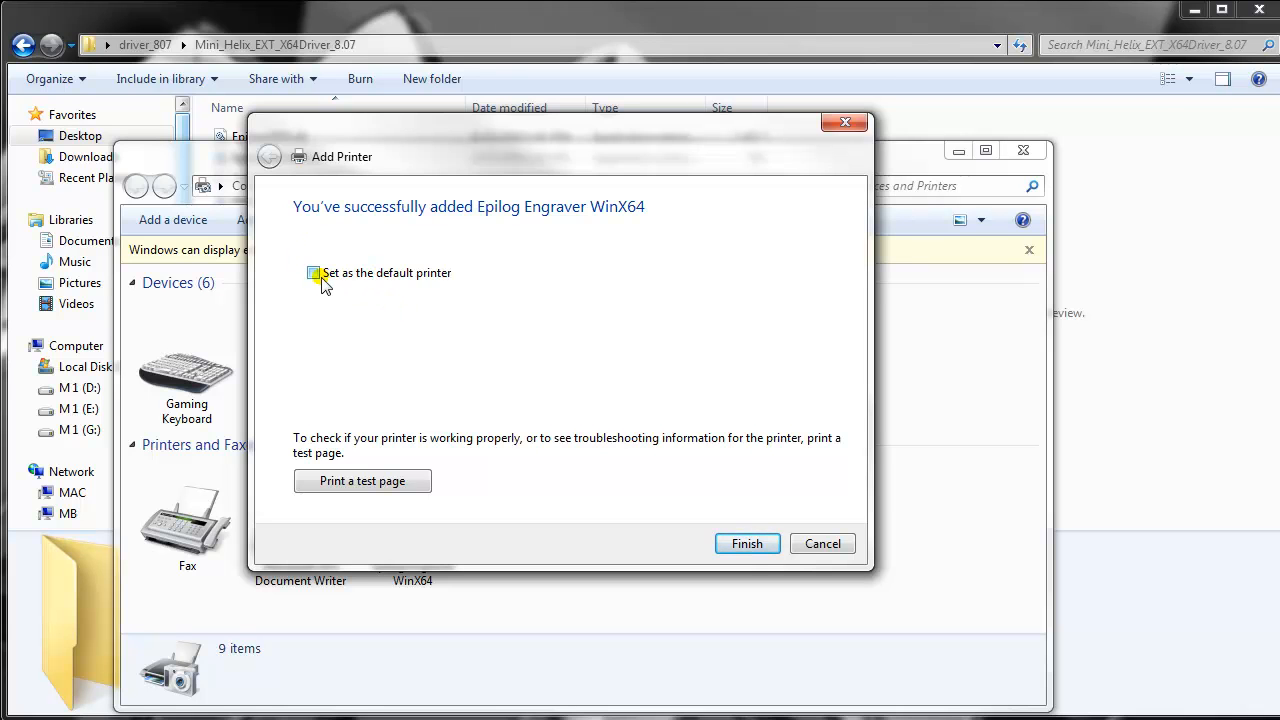
pyautogui.click(746, 544)
pyautogui.click(651, 480)
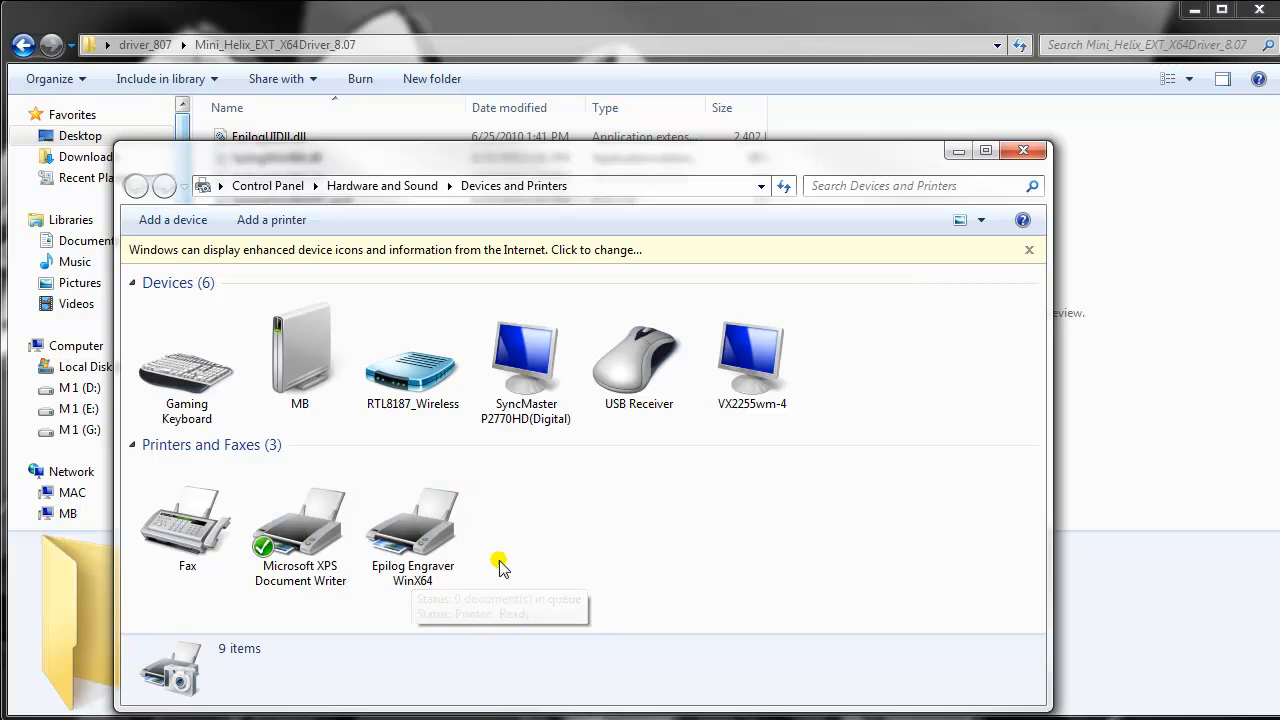
pyautogui.click(1023, 150)
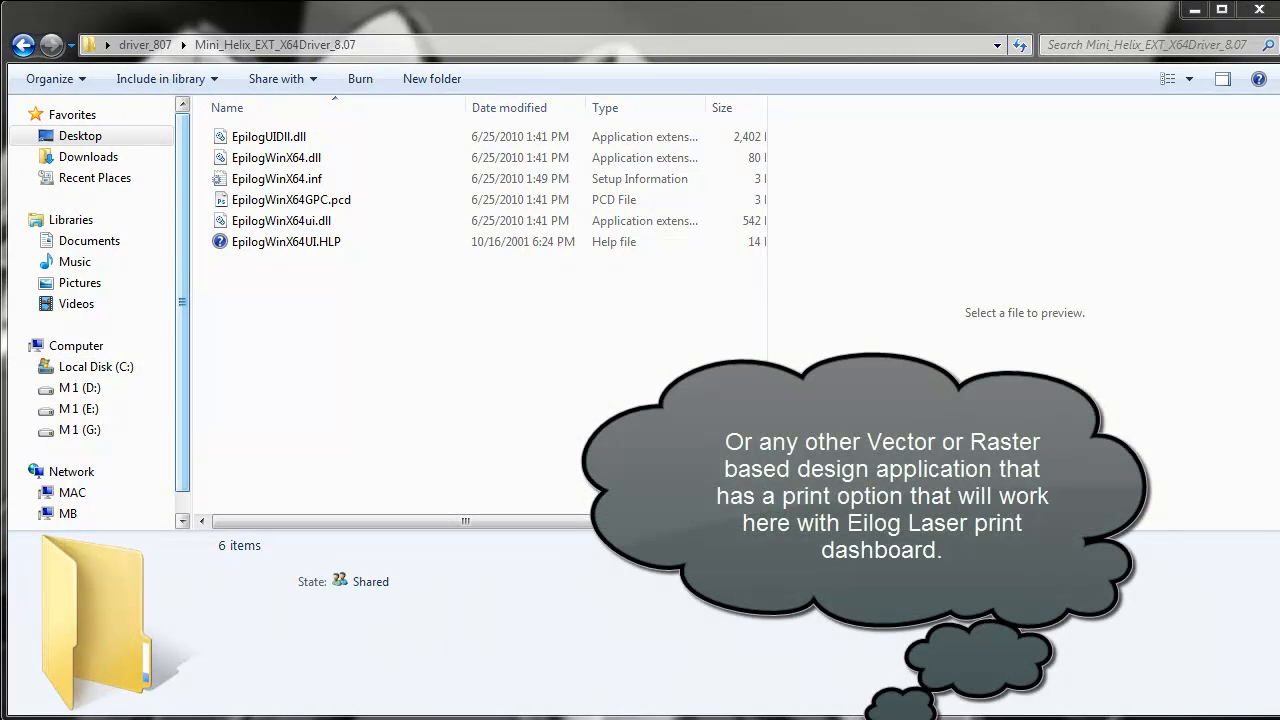
# - Launch CorelDRAW X5 and draw a rectangle about 1.7 by 2.1 inches in the page's upper left, filled dark gray (#4D4D4D)
pyautogui.press('super')
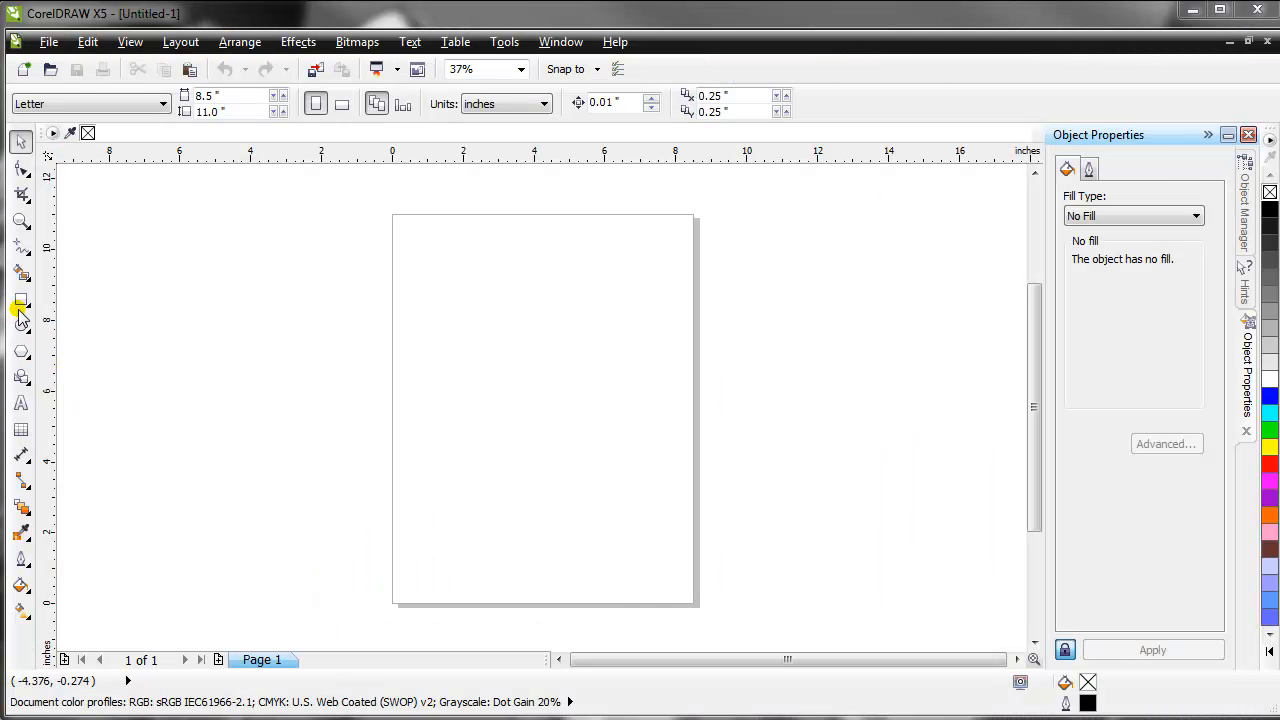
pyautogui.click(21, 298)
pyautogui.moveTo(460, 298); pyautogui.dragTo(521, 374)
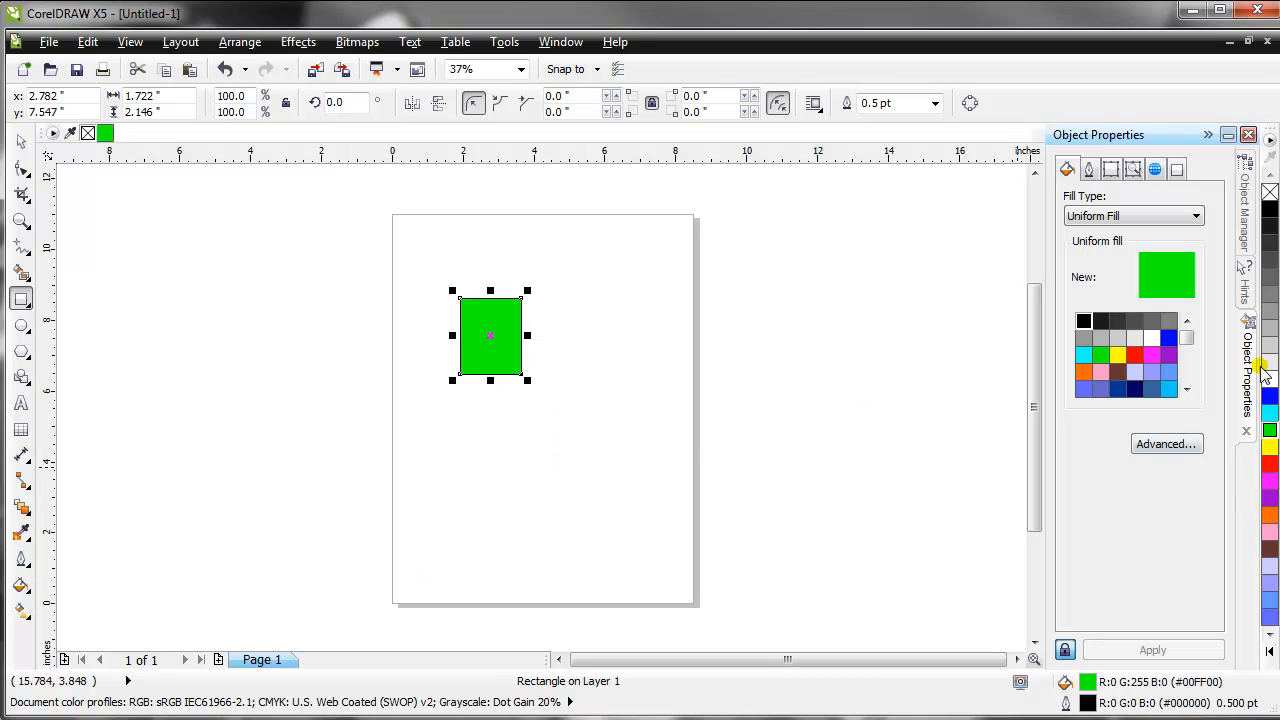
pyautogui.click(1270, 260)
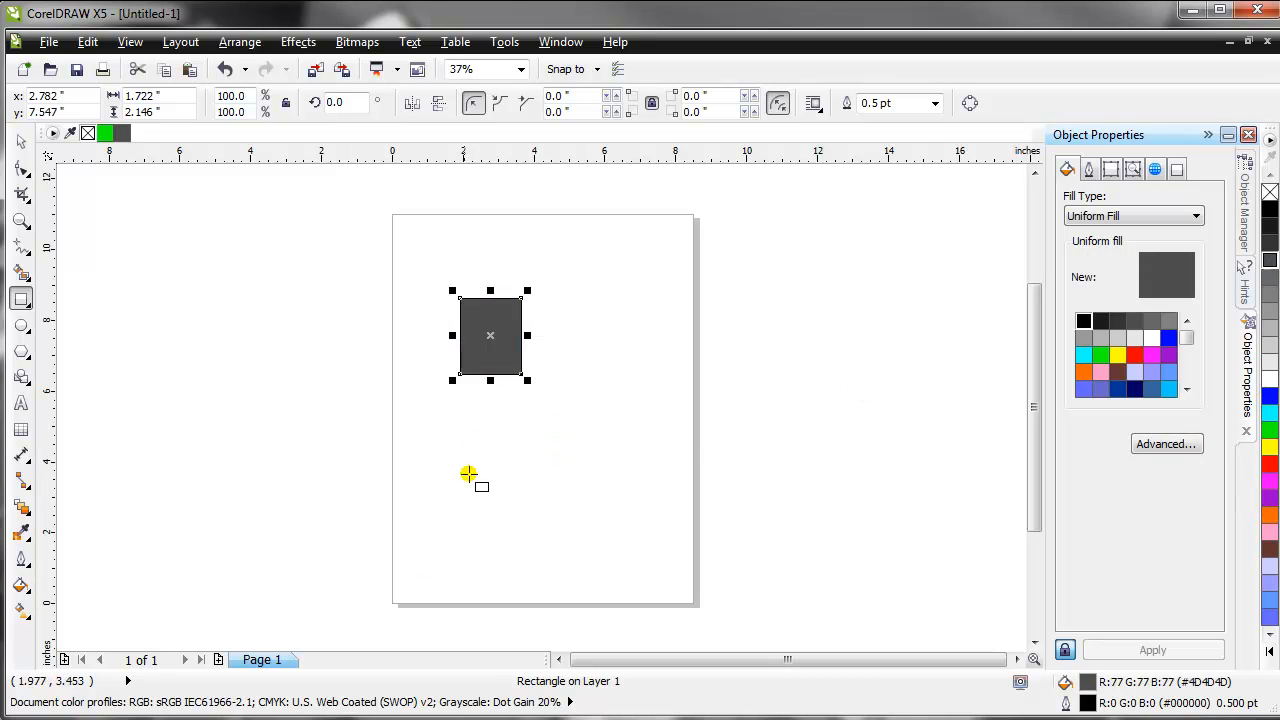
pyautogui.click(21, 141)
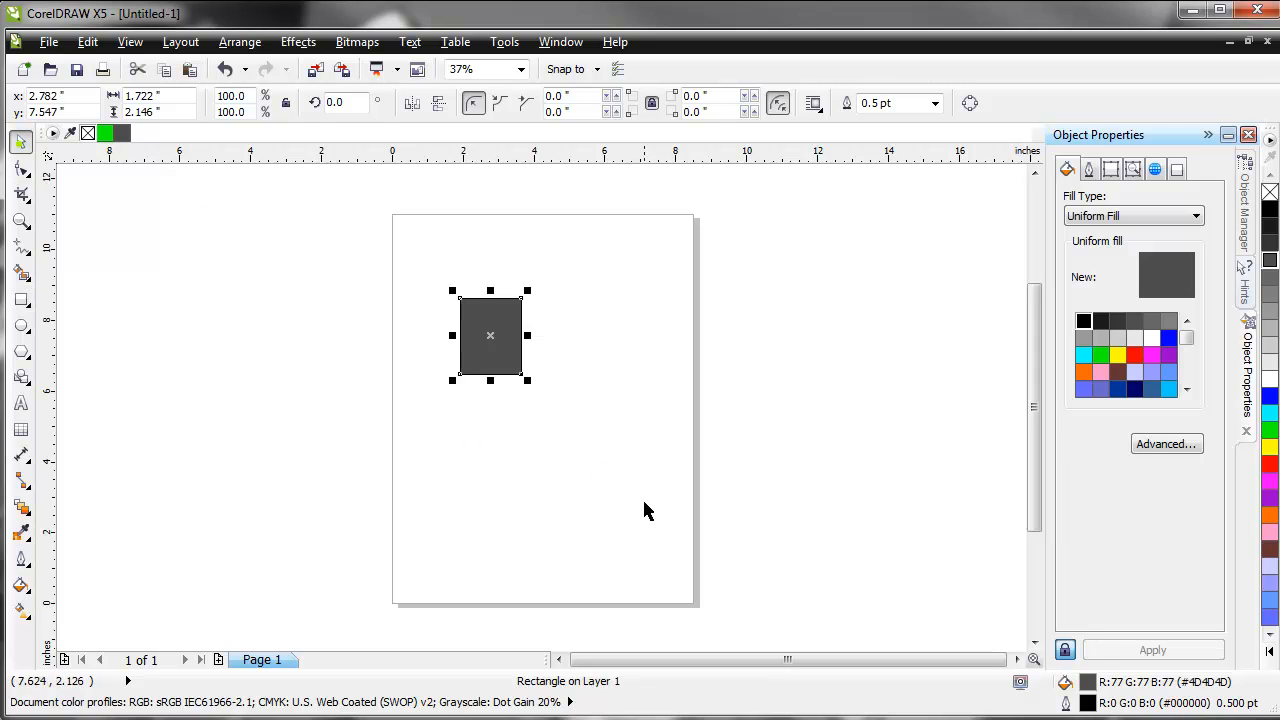
pyautogui.click(606, 478)
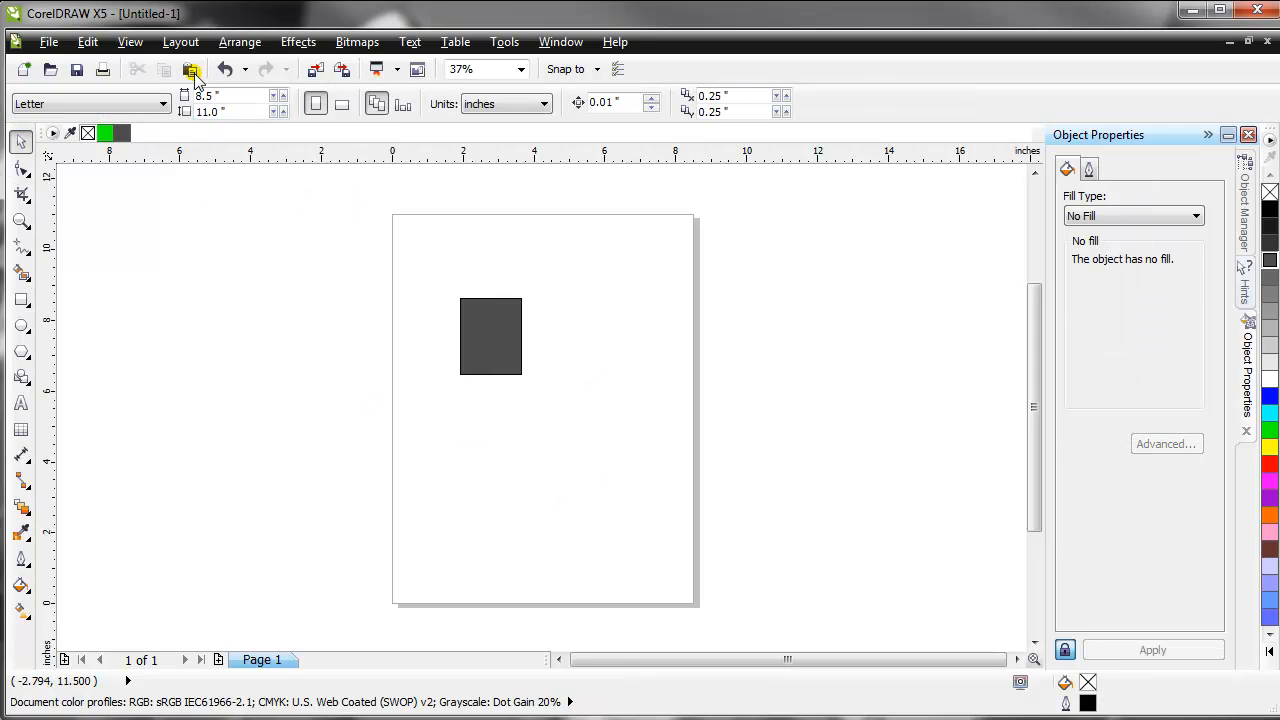
# - Choose Epilog Engraver WinX64 as the printer for the document and open its preferences
pyautogui.click(48, 43)
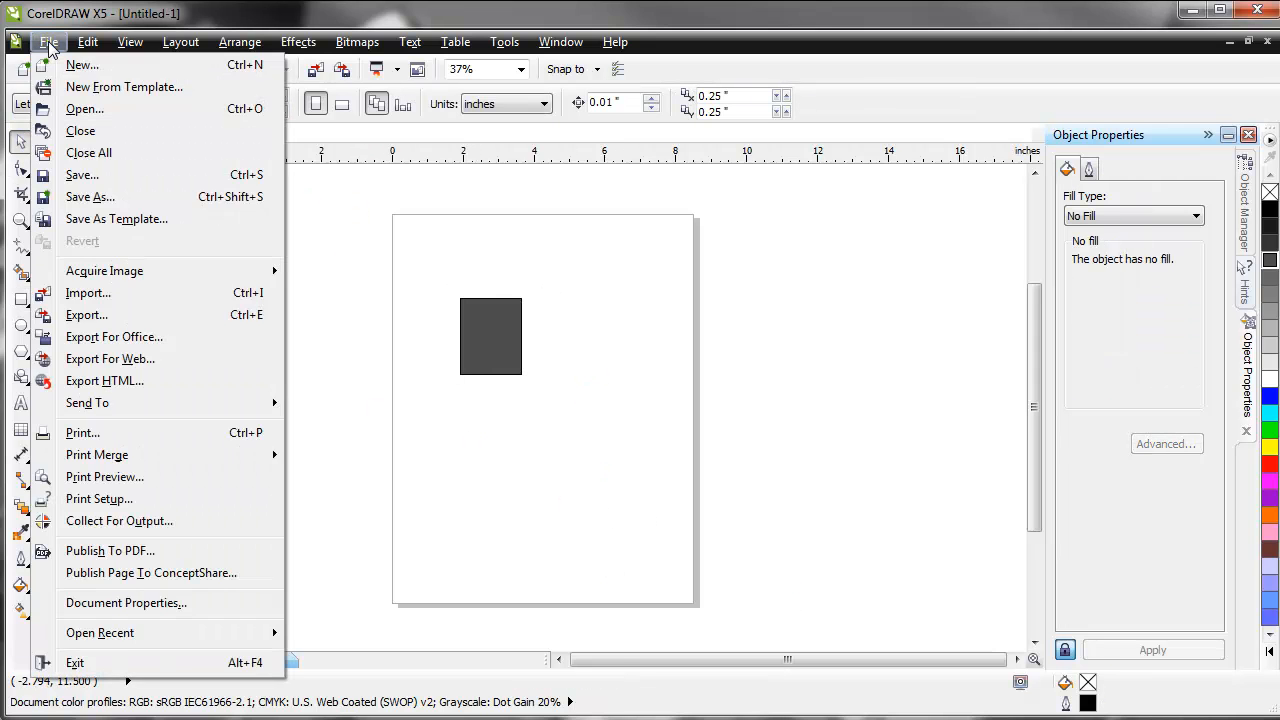
pyautogui.click(127, 435)
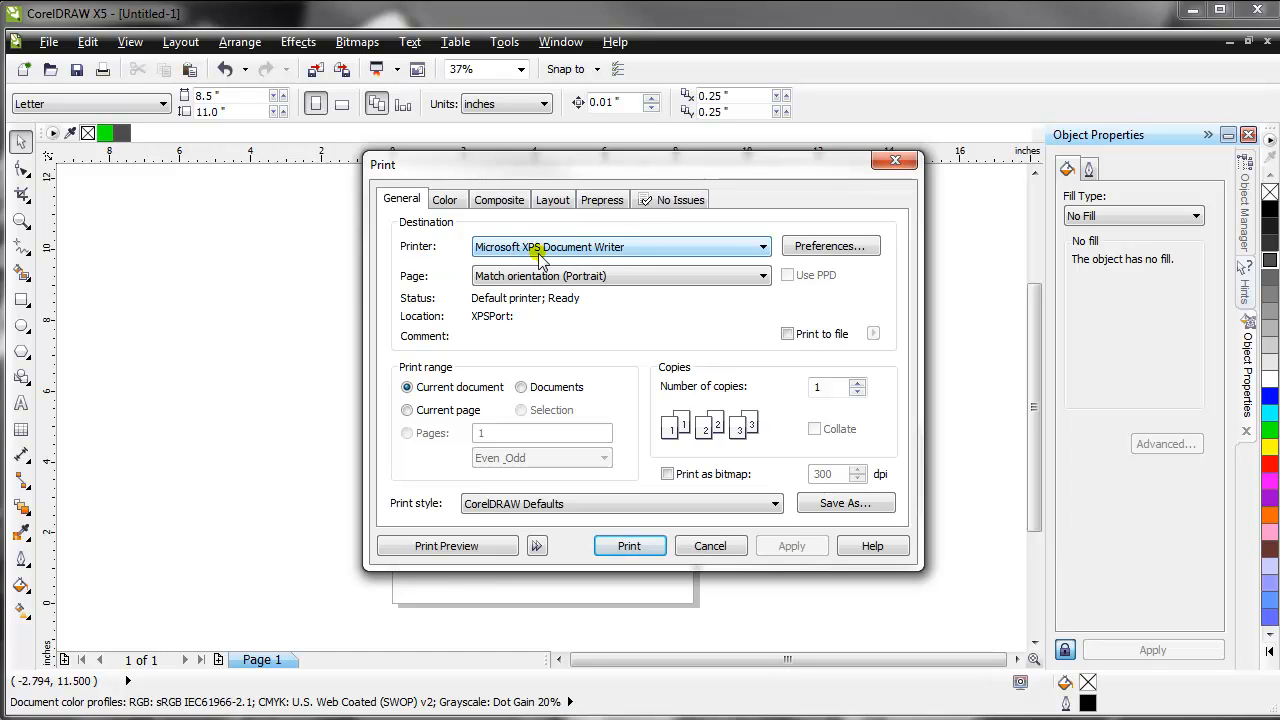
pyautogui.click(645, 252)
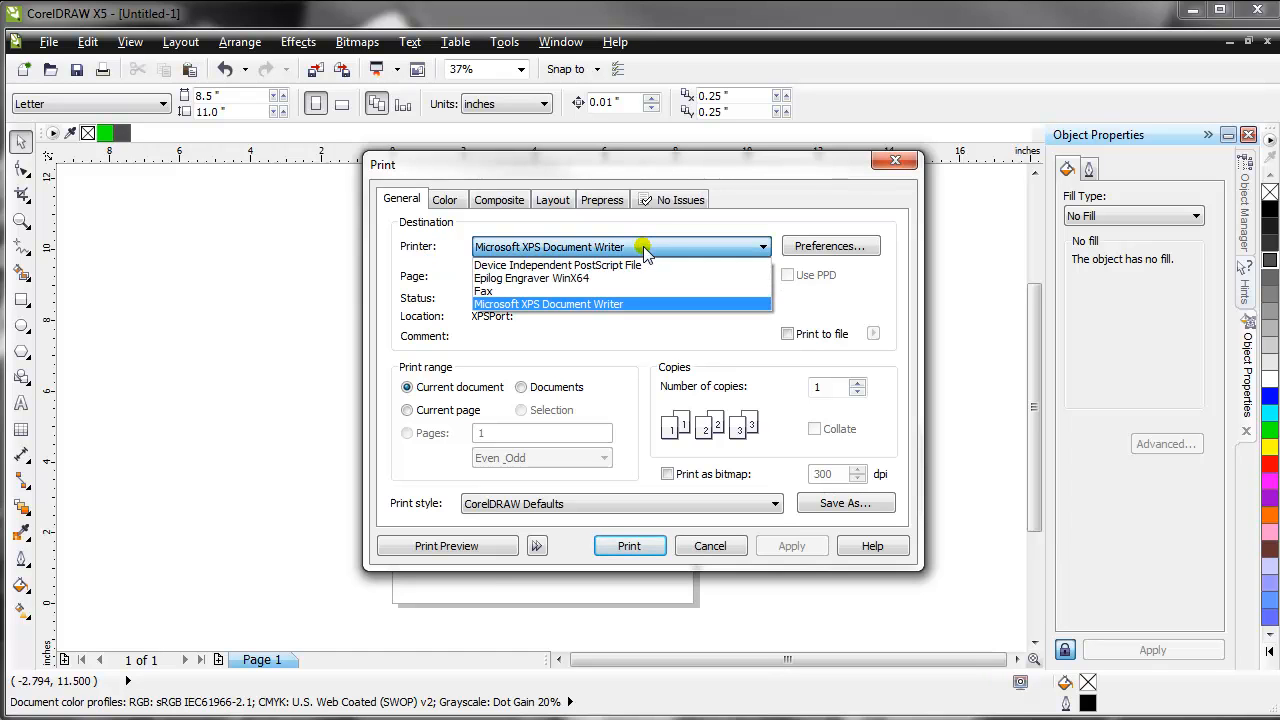
pyautogui.click(577, 288)
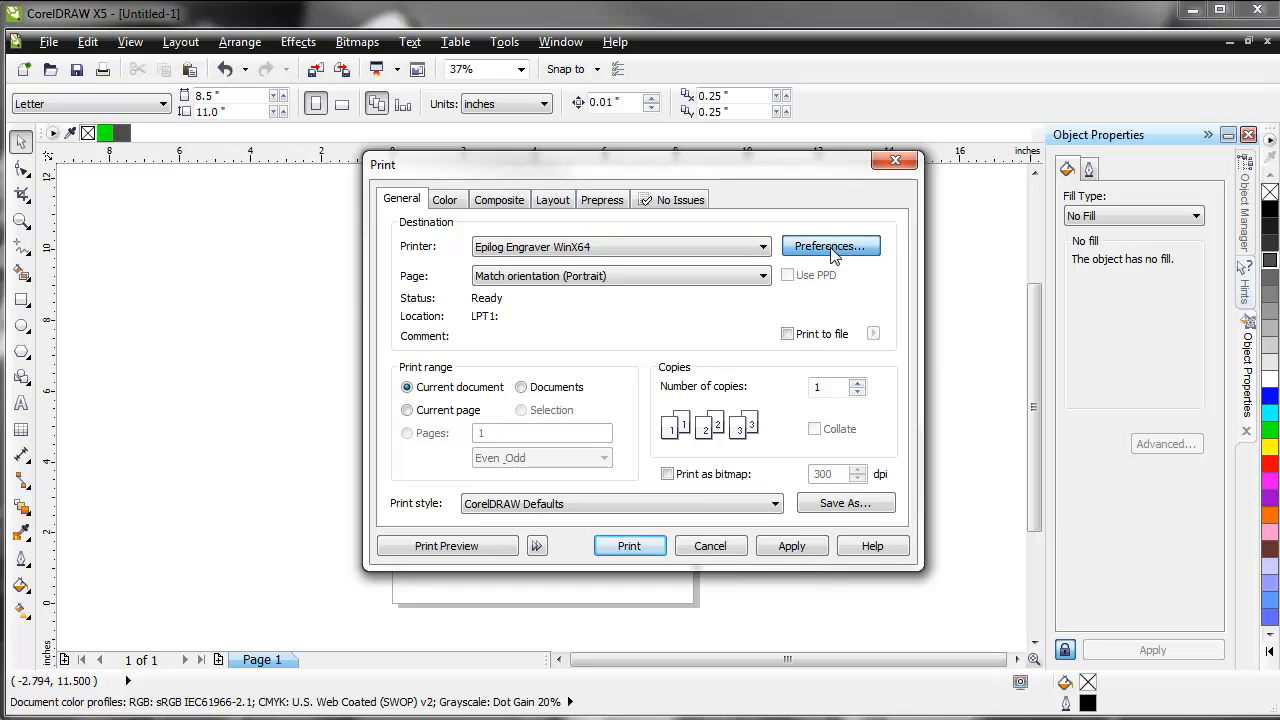
pyautogui.click(833, 254)
pyautogui.moveTo(815, 244); pyautogui.dragTo(751, 155)
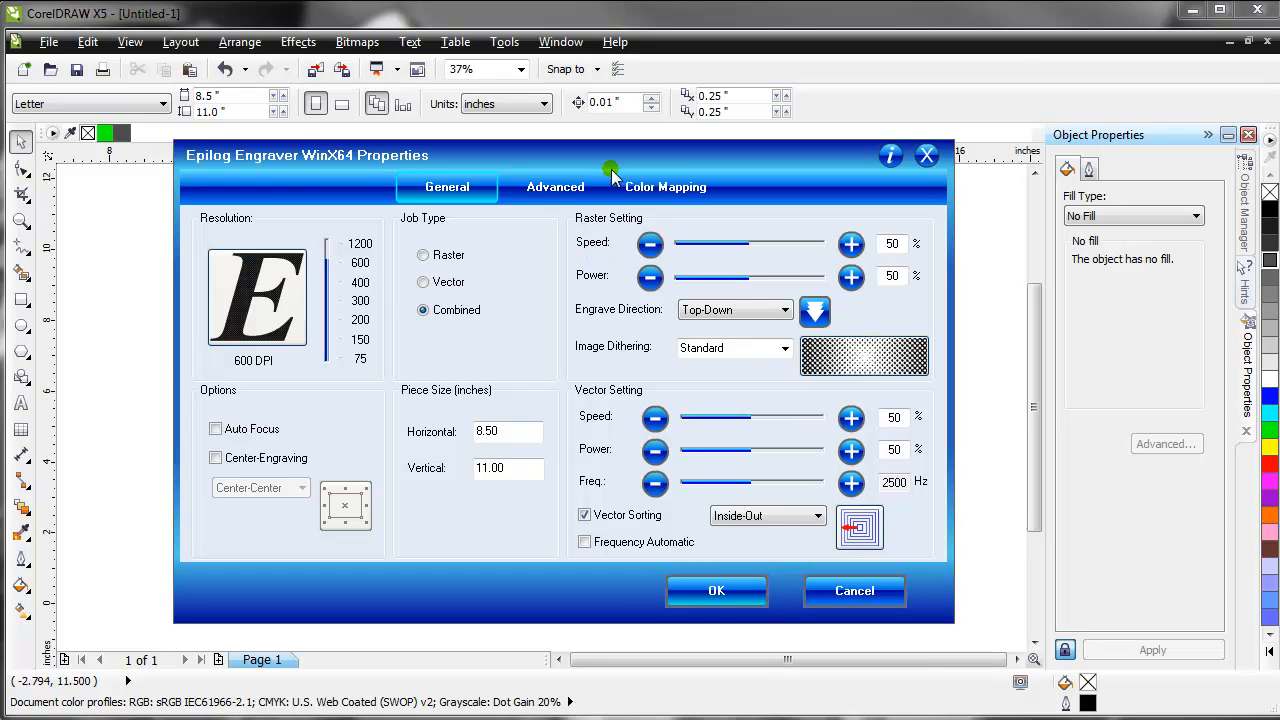
pyautogui.moveTo(607, 158); pyautogui.dragTo(584, 101)
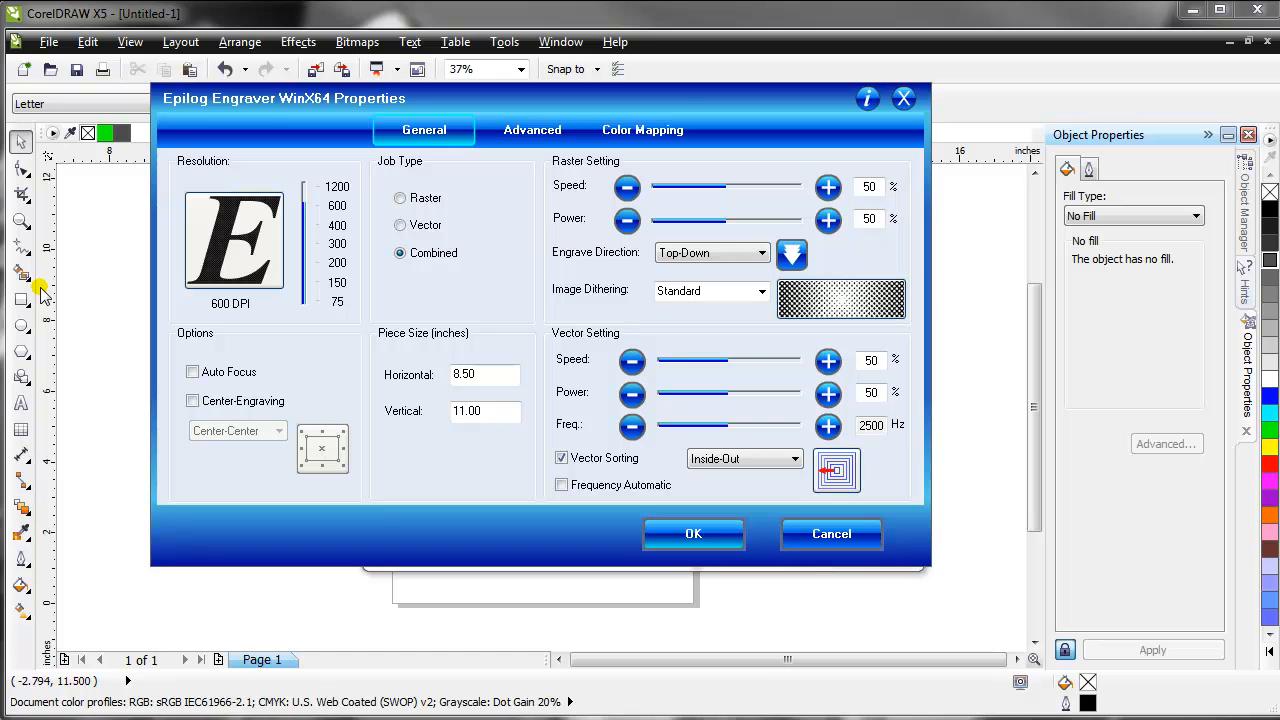